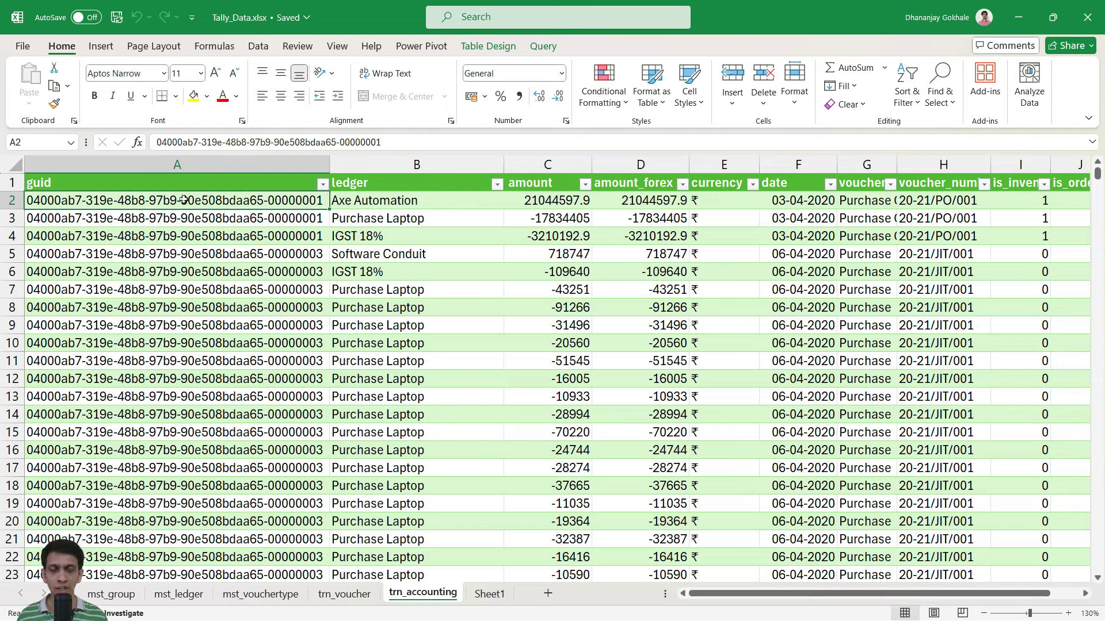
Step: Move across the trn_accounting header row to empty cell K1 beside its last column
key(Right)
key(Right)
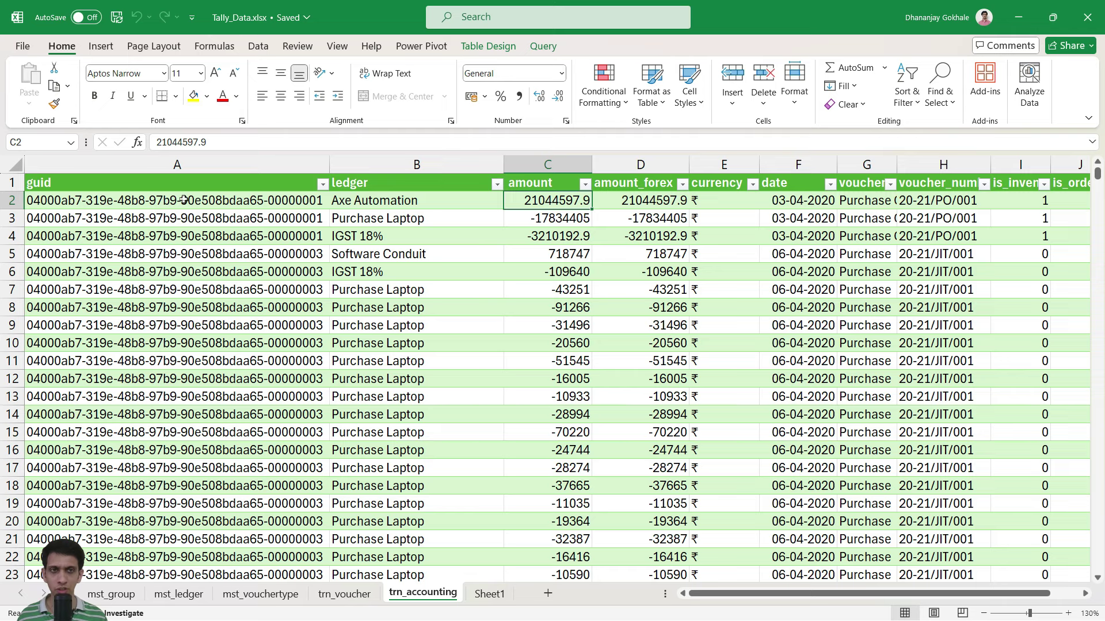
click(392, 204)
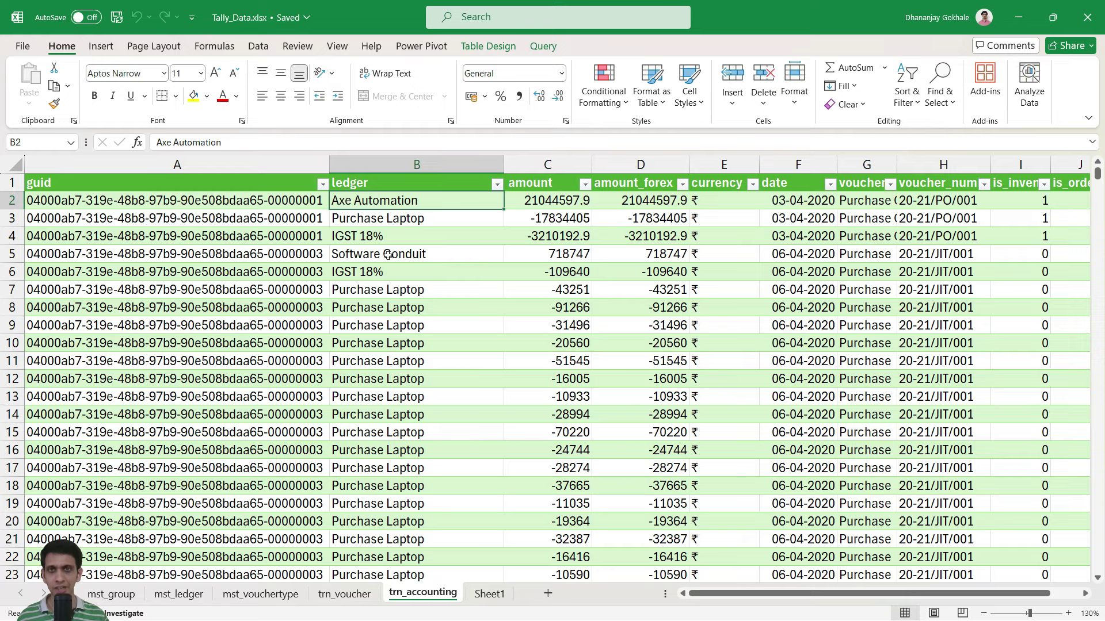
key(Right)
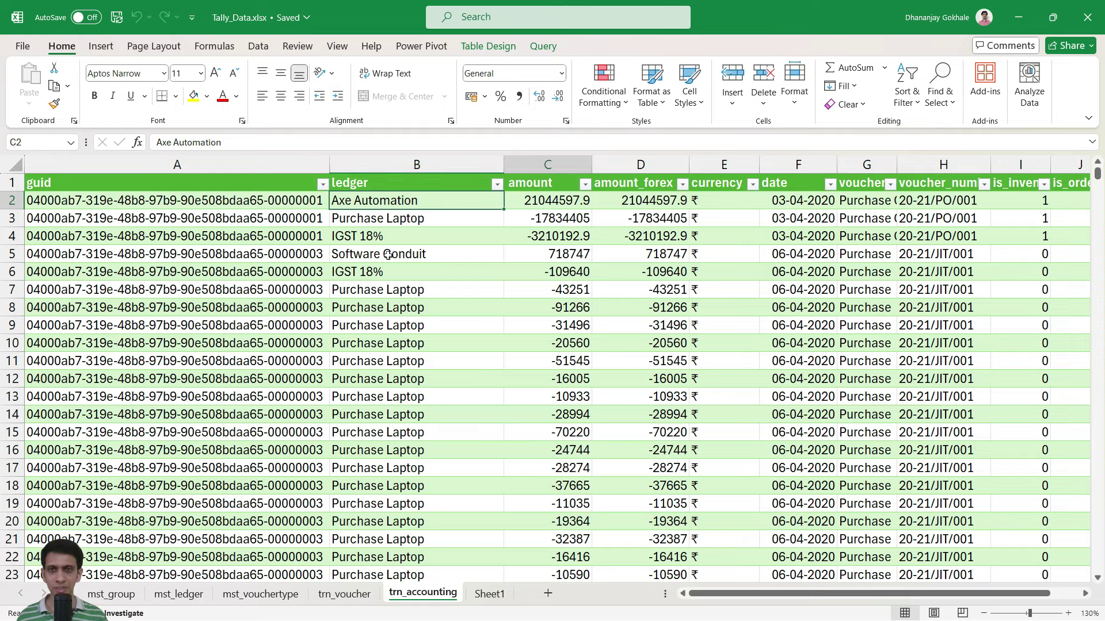
key(Up)
key(Right)
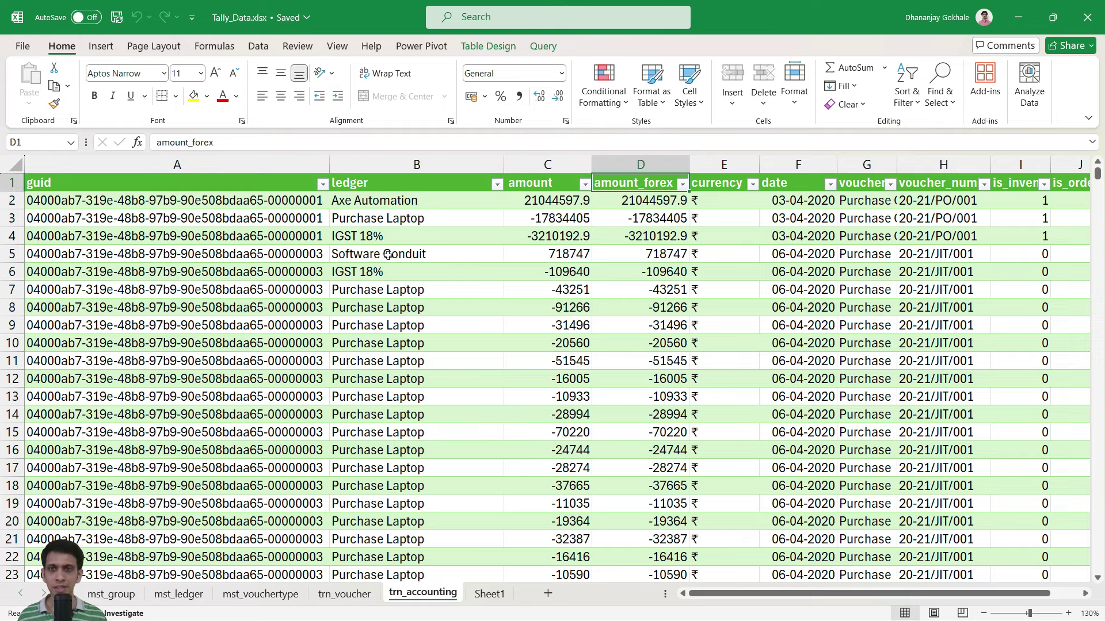
key(ctrl+Right)
key(Right)
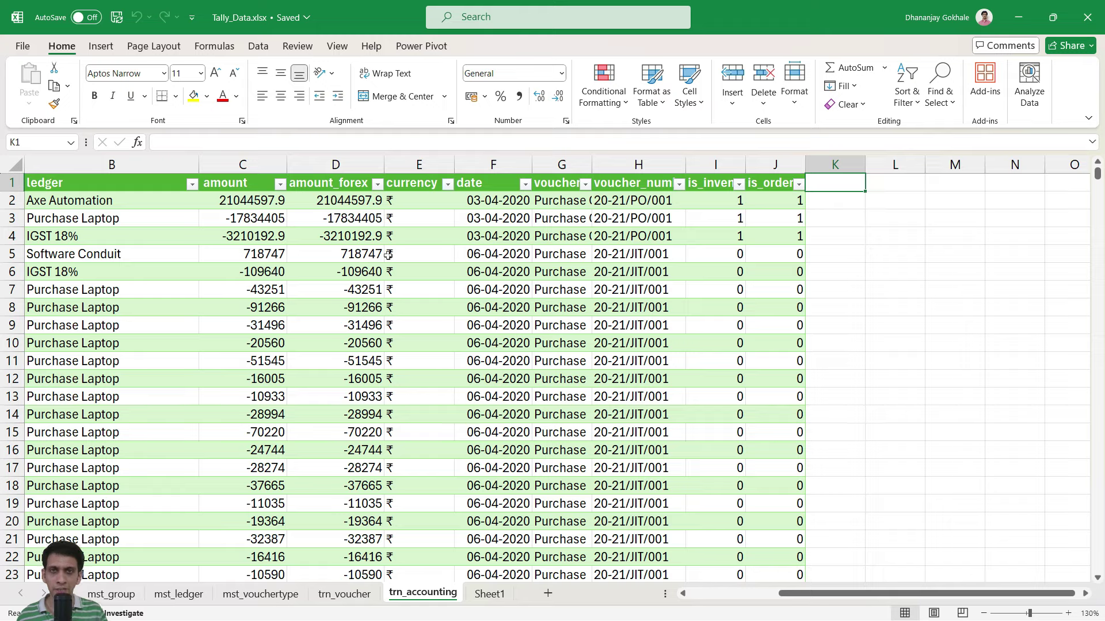
text(group_nam)
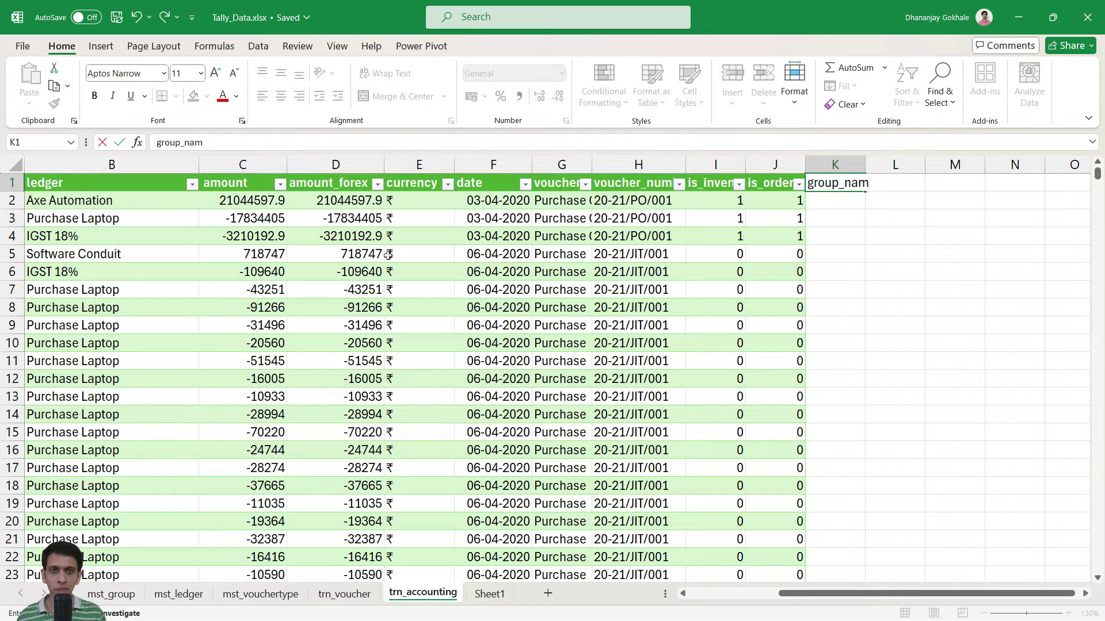
text(e)
key(Return)
text(=)
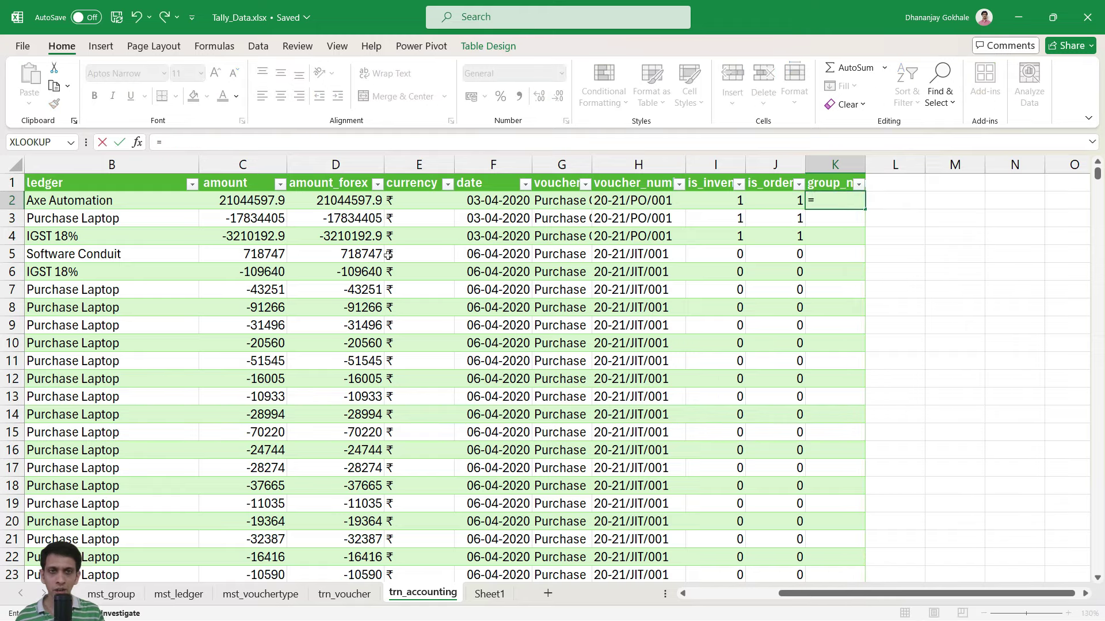
text(xl)
key(Tab)
key(ctrl+Left)
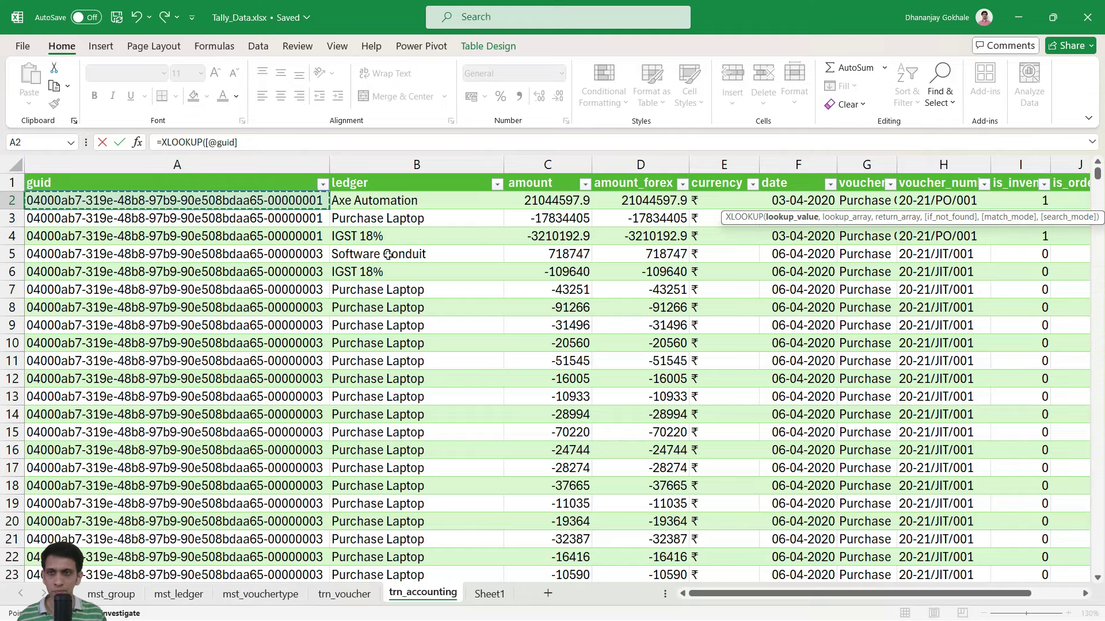
key(Right)
text(,)
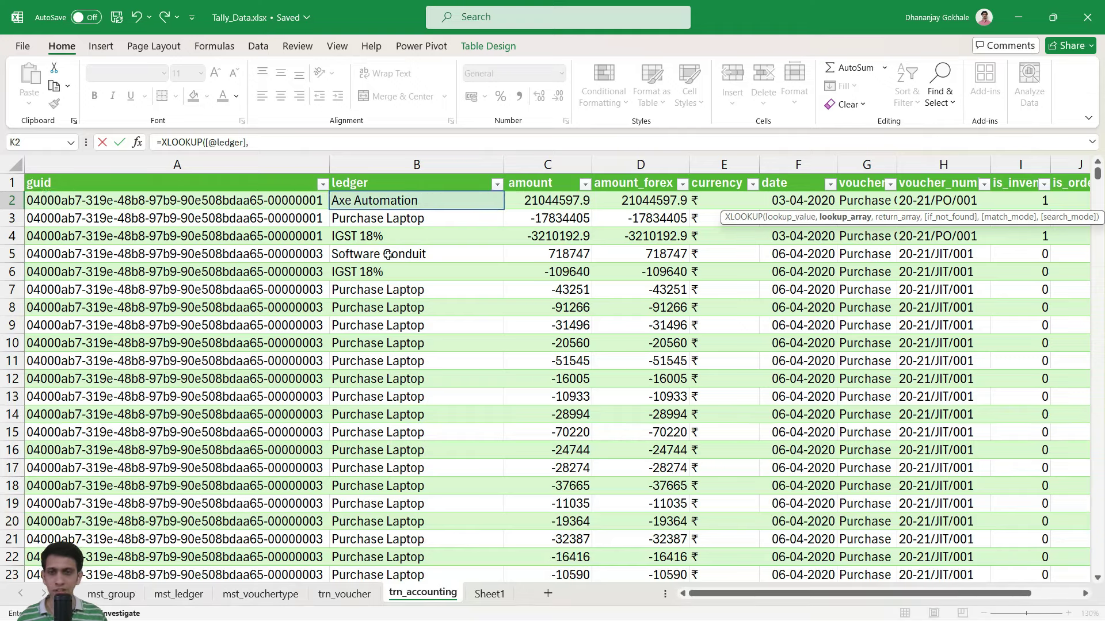
Step: Finish the lookup against mst_ledger[name], returning mst_ledger[parent] down the column
click(178, 593)
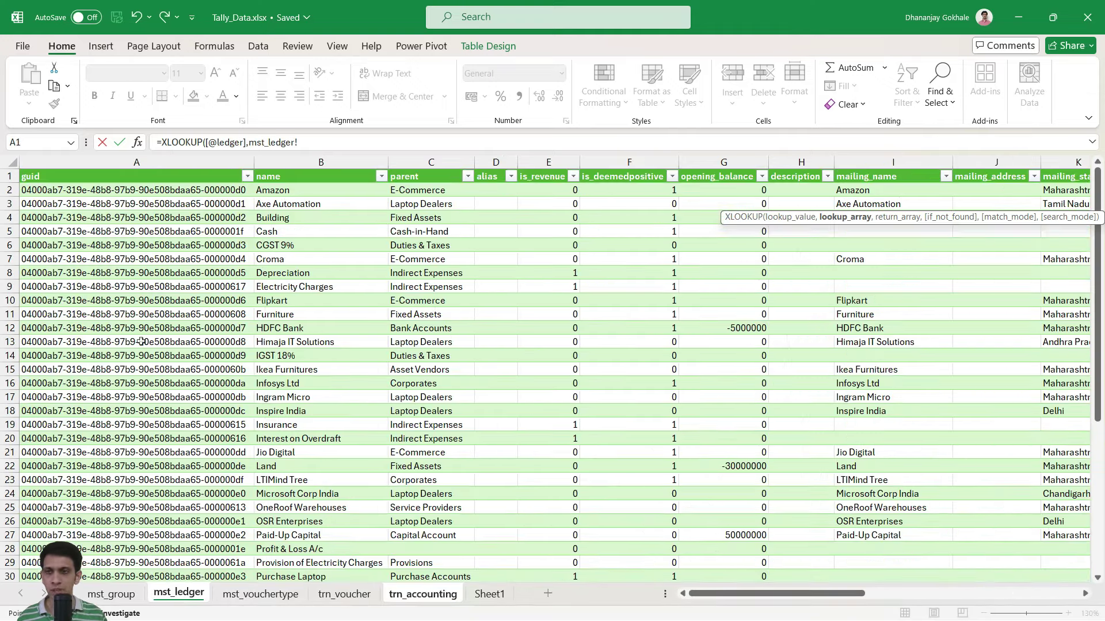
click(318, 336)
key(ctrl+space)
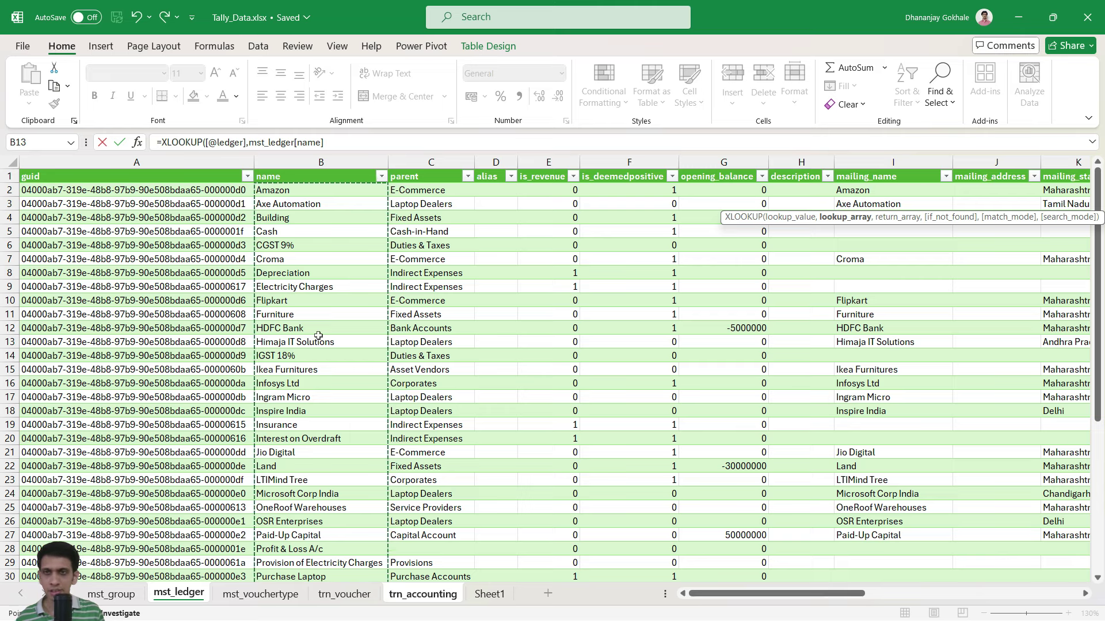
text(,)
key(ctrl+Up)
key(Right)
key(Down)
key(Down)
key(ctrl+space)
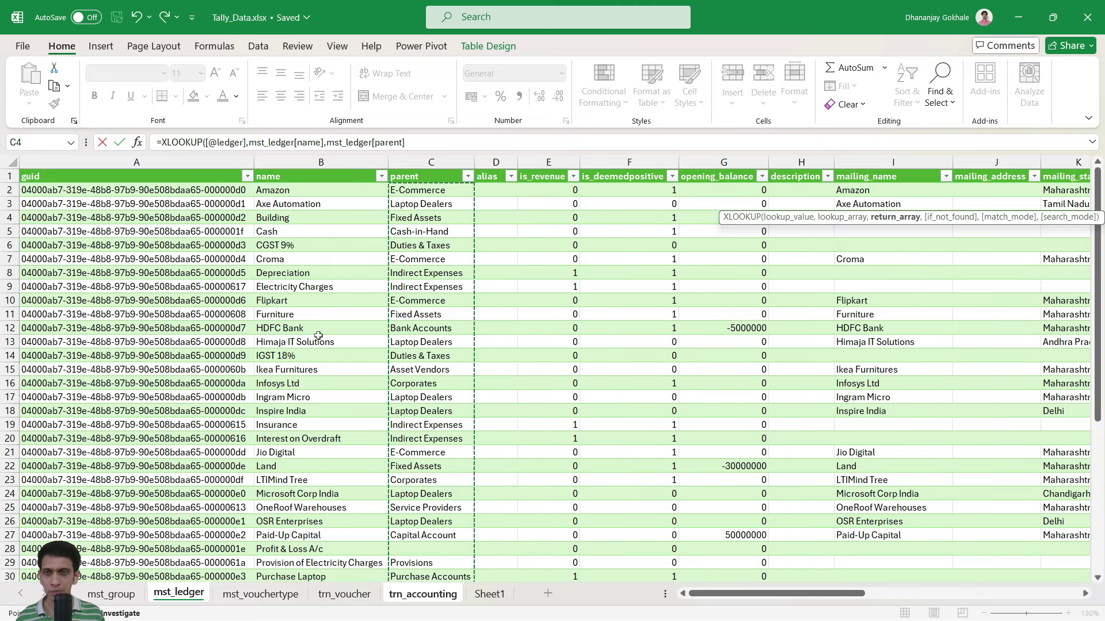
text(_)
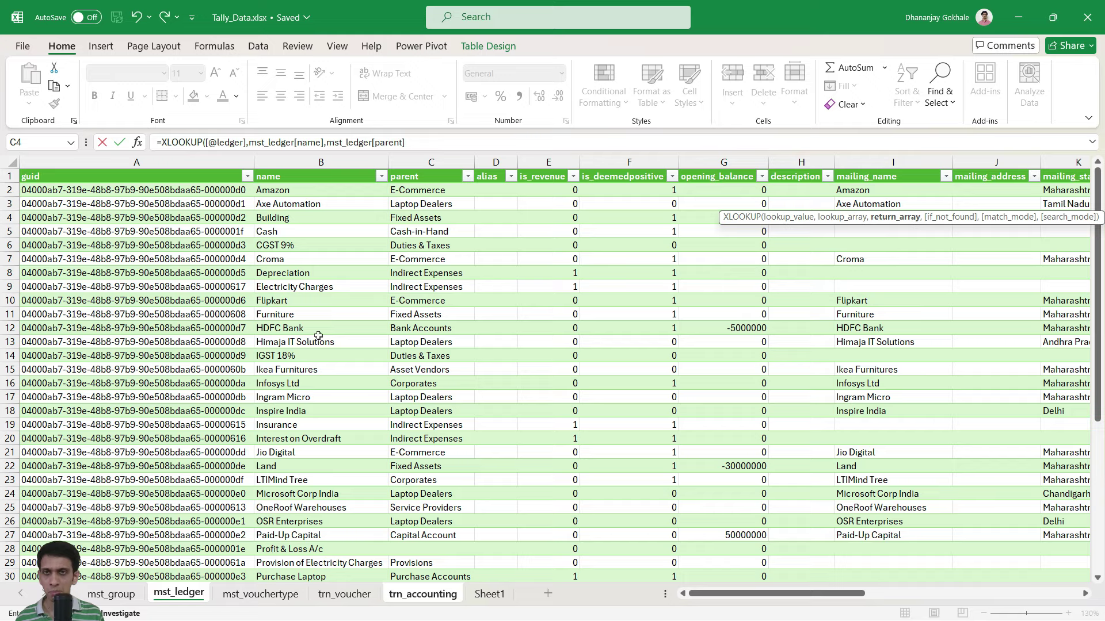
text())
key(Return)
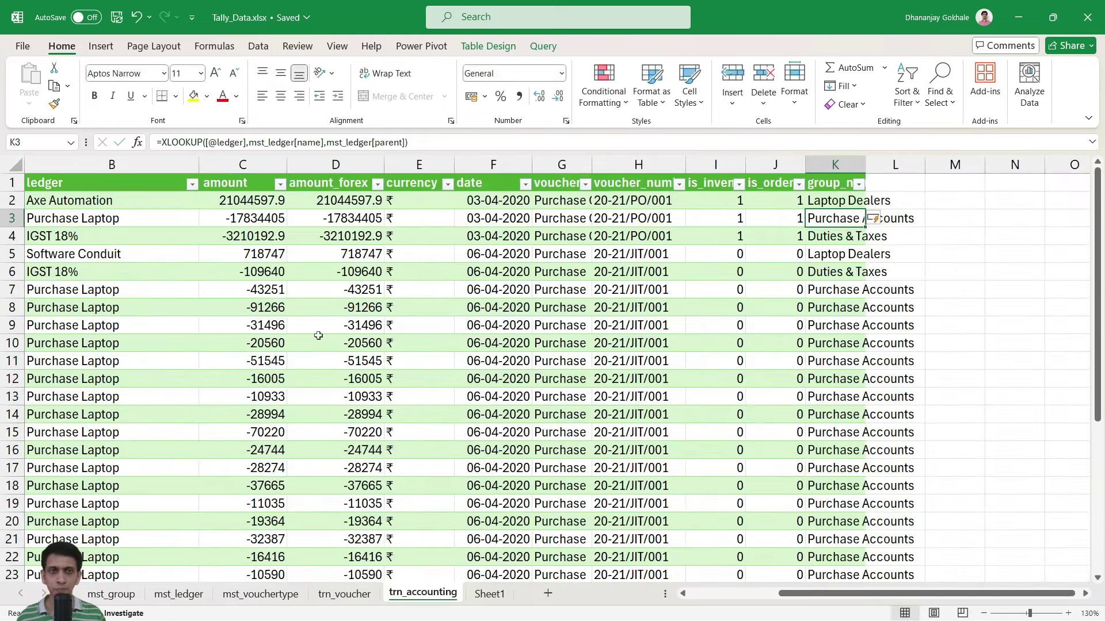
Step: Widen column K and check the looked-up groups, such as Axe Automation's
key(Up)
key(Up)
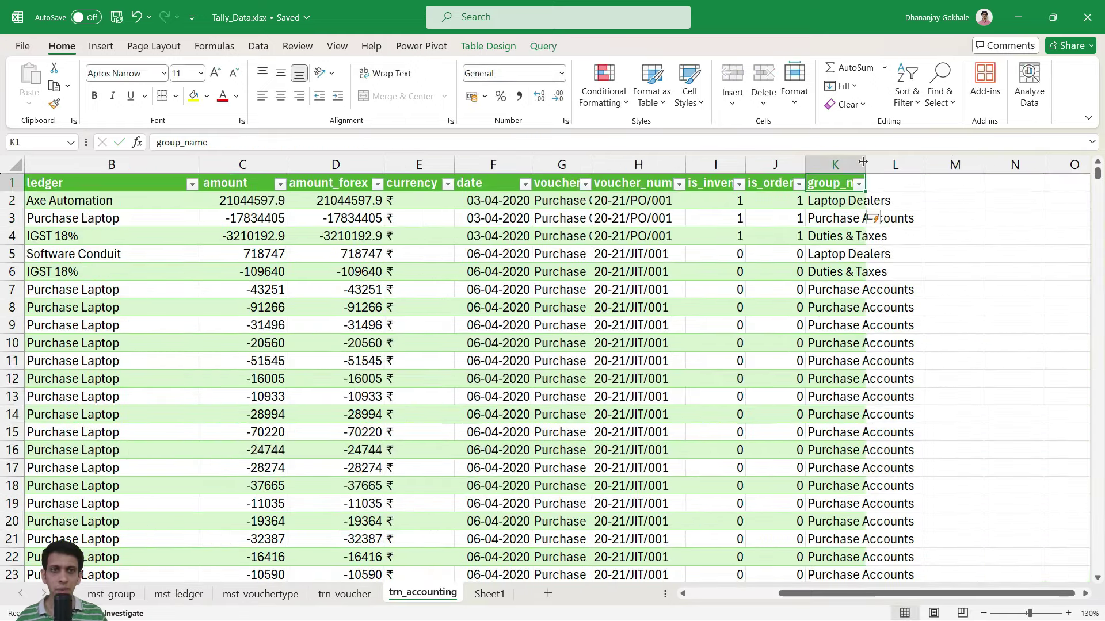
drag(865, 165, 919, 165)
scroll(884, 212, down, 6)
scroll(883, 265, up, 6)
click(861, 218)
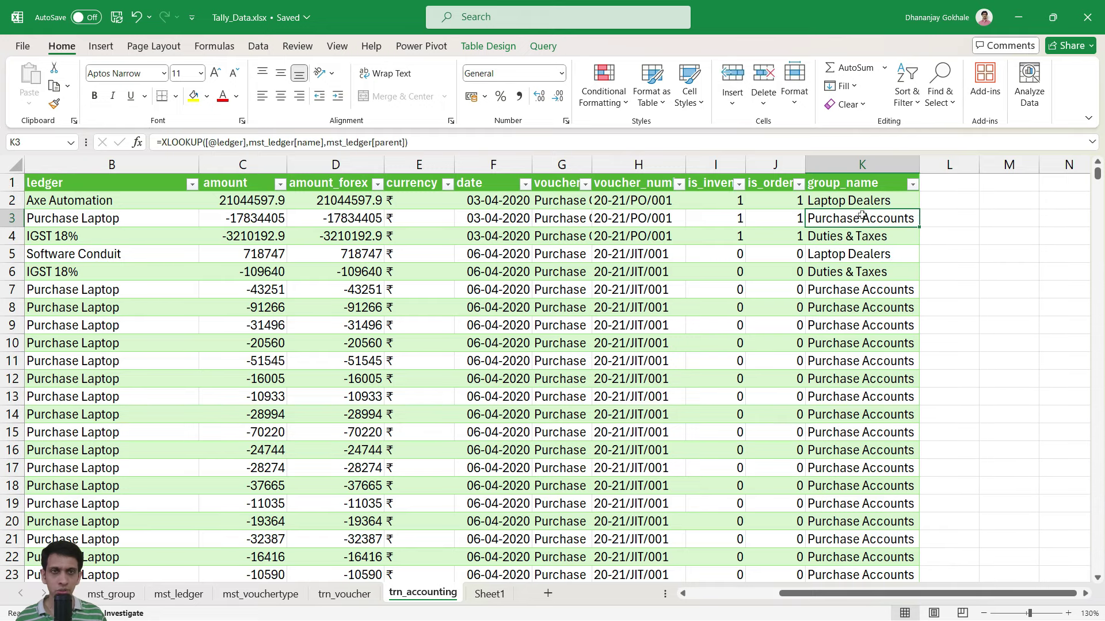
click(860, 200)
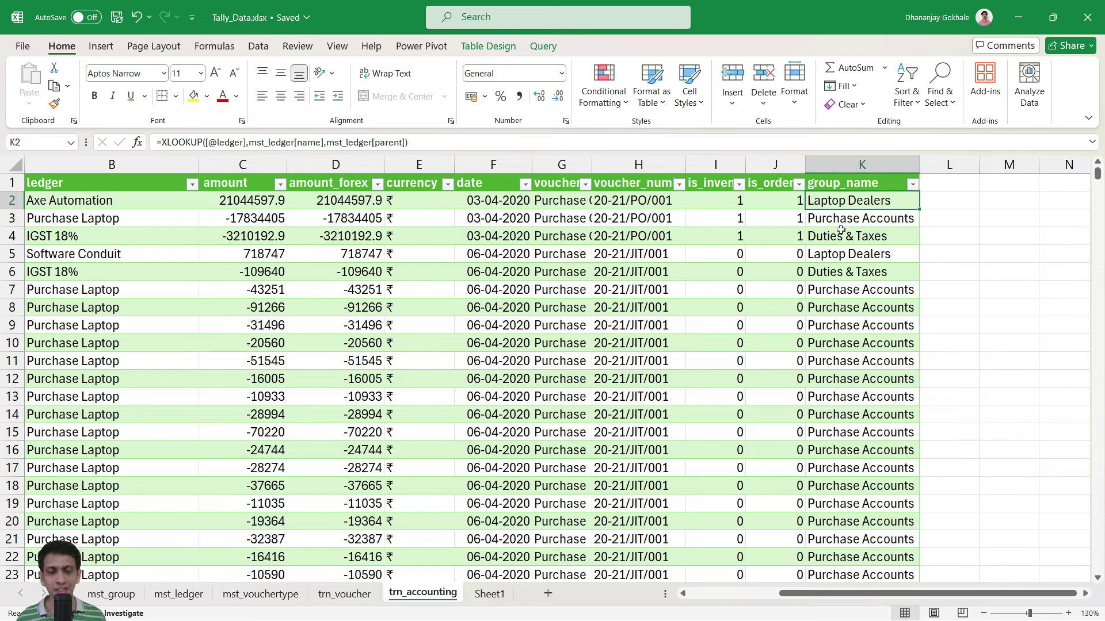
key(Up)
Step: Type the group_categorty header into L1, correcting typing mistakes along the way
key(Right)
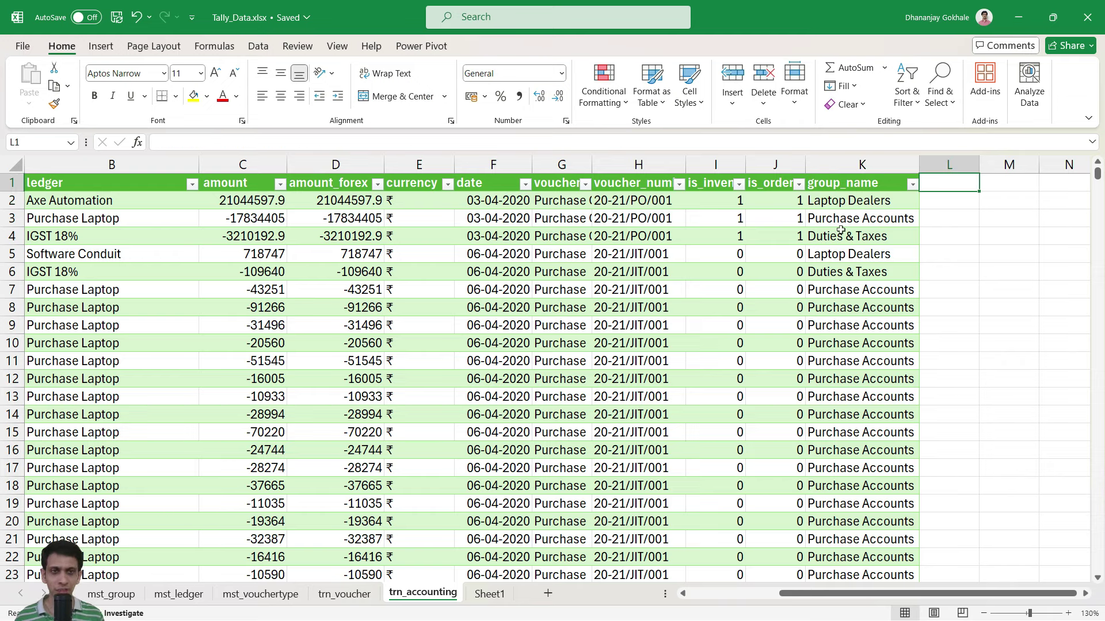
text(GROUP)
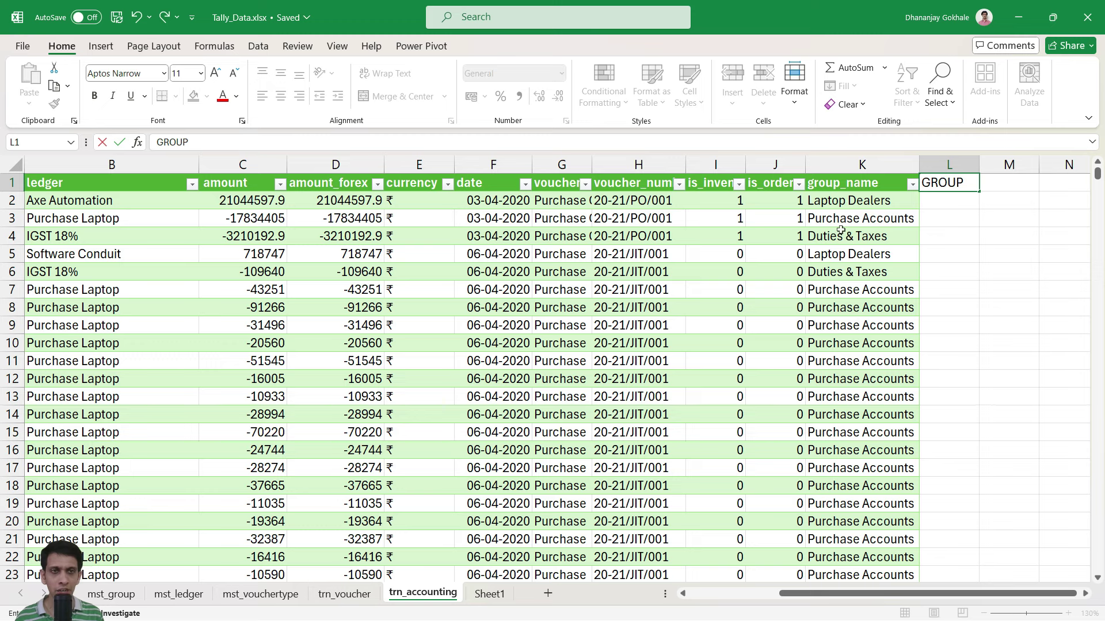
key(BackSpace)
key(BackSpace)
key(BackSpace)
key(BackSpace)
key(BackSpace)
text(group+)
key(BackSpace)
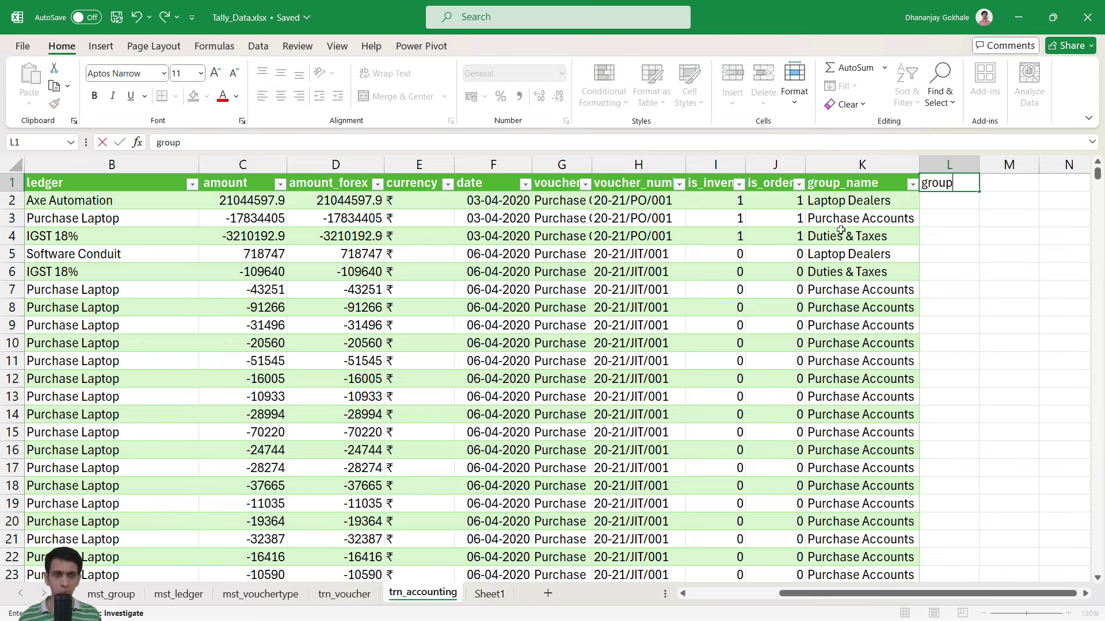
text(_categorty)
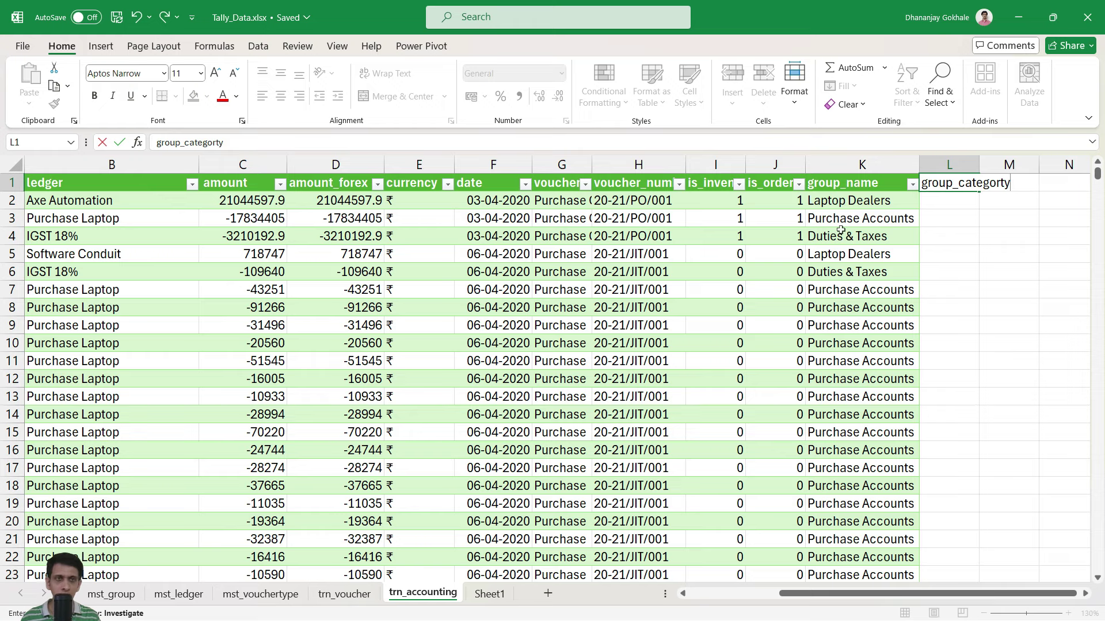
key(Return)
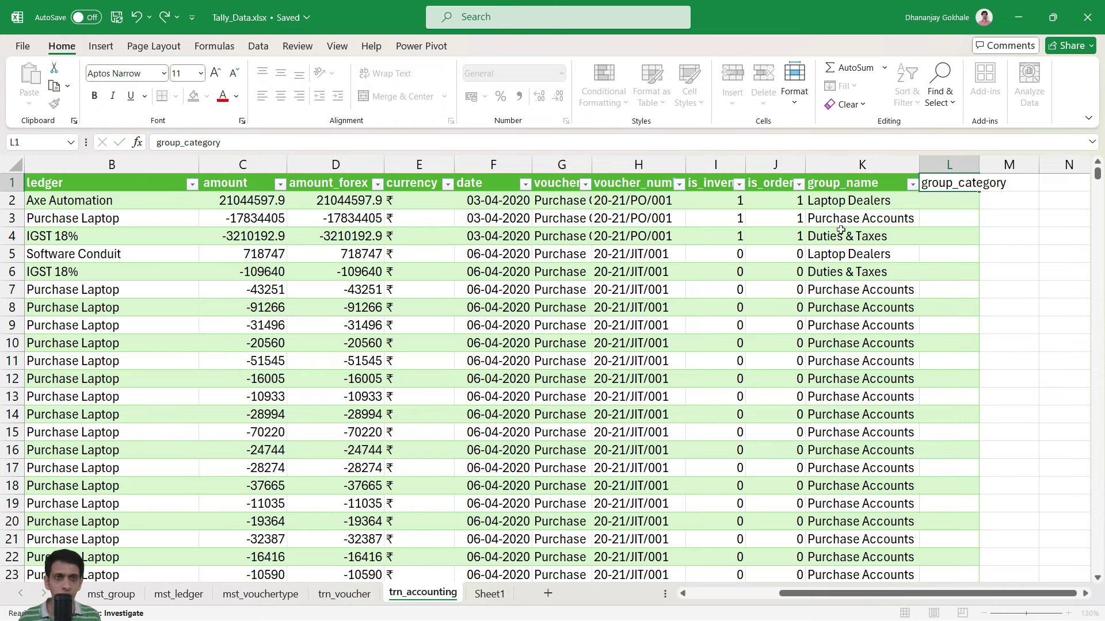
Step: Start an XLOOKUP in L2 using the row's [@[group_name]] as lookup value
text(=xl)
key(Tab)
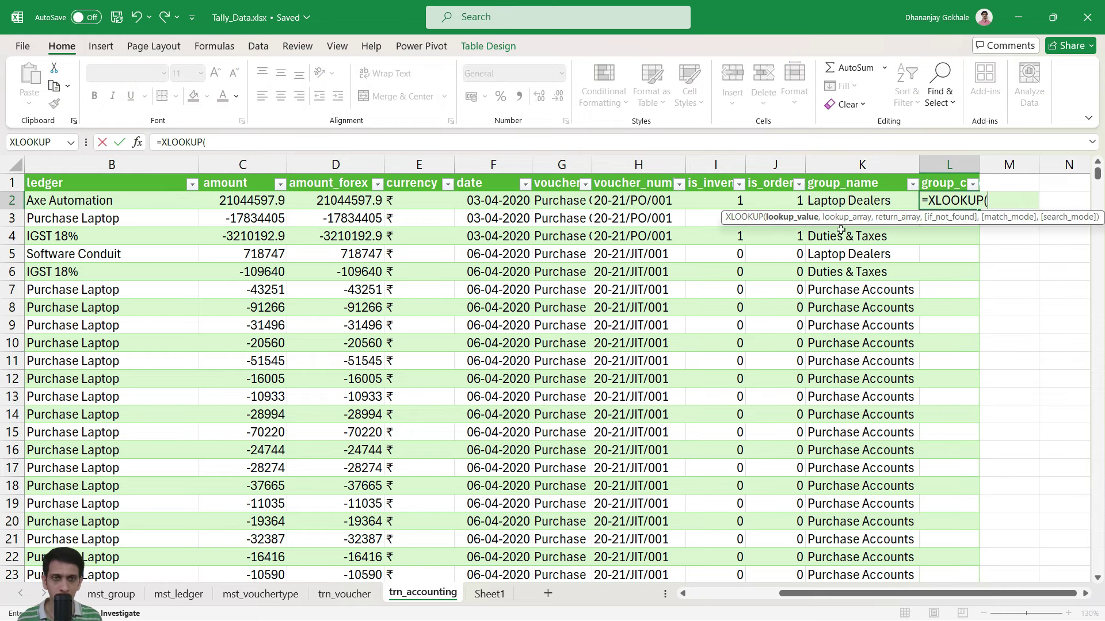
key(Left)
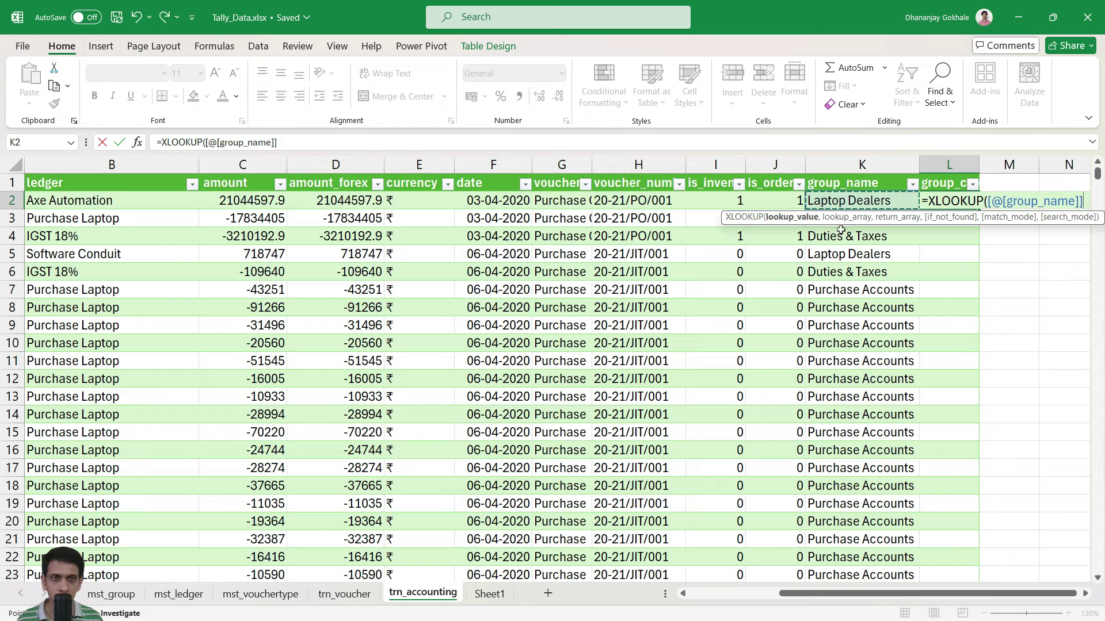
key(Left)
key(Right)
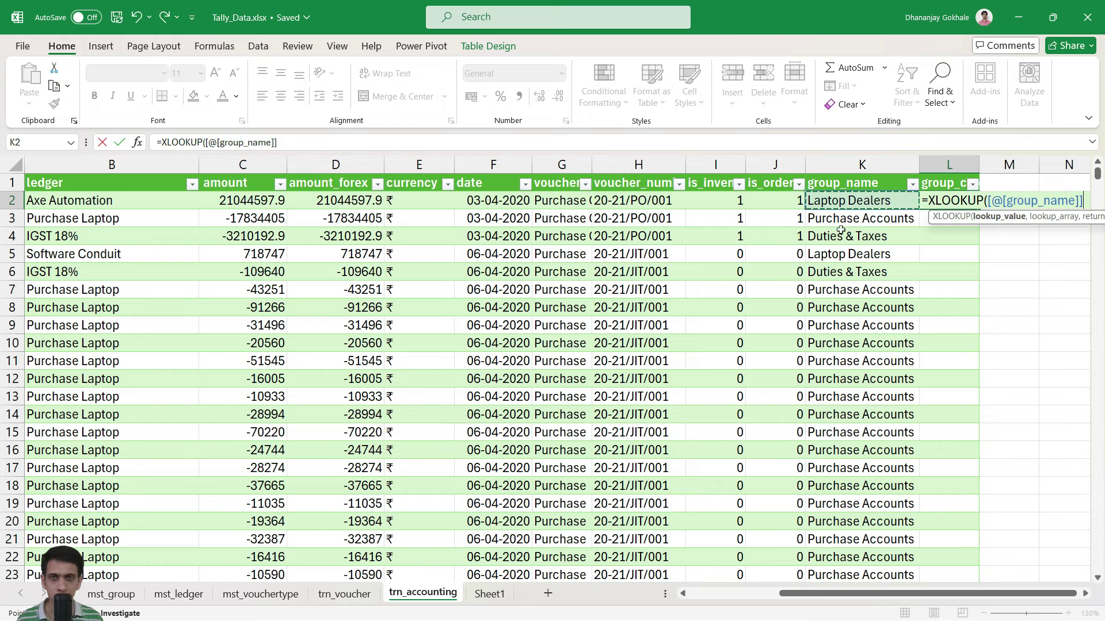
key(Left)
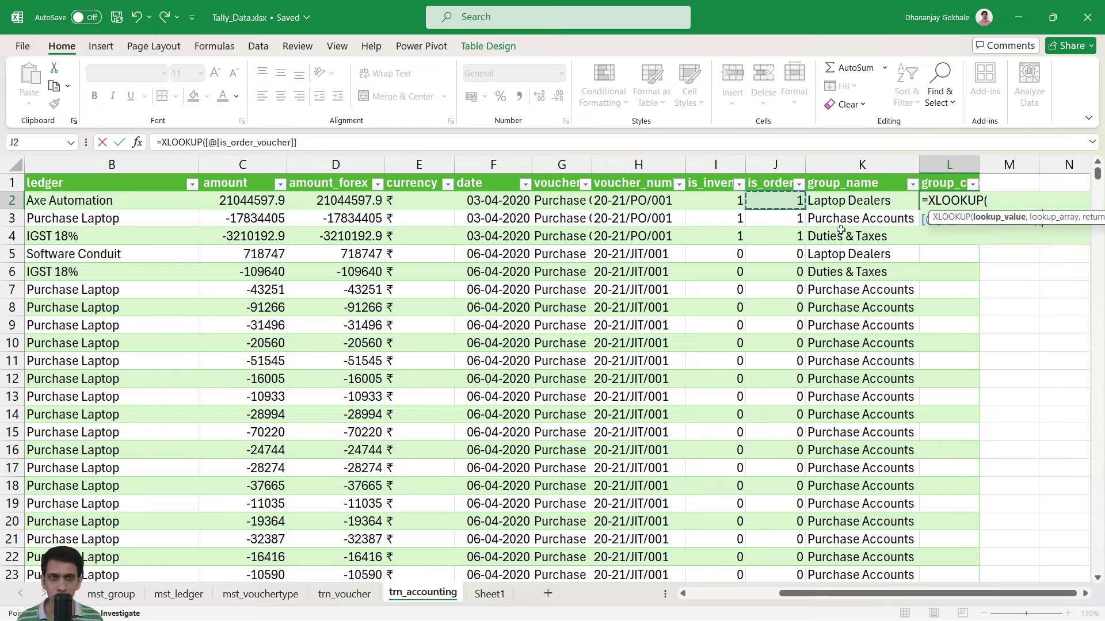
key(Right)
text(,)
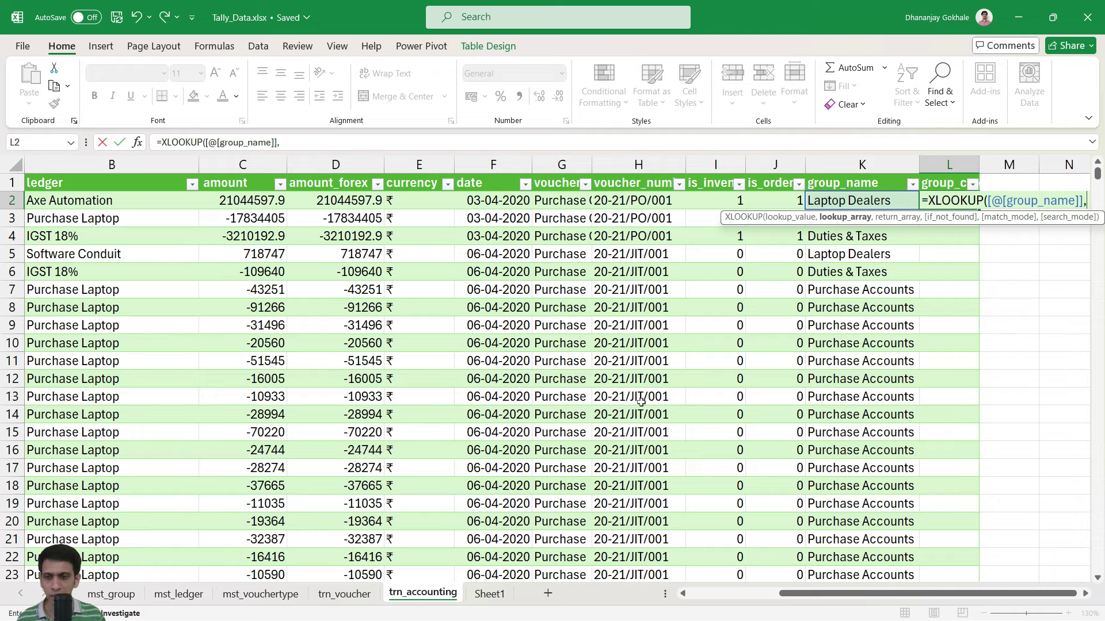
Step: Complete the lookup on mst_group[name] returning mst_group[primary_group], then widen column L
click(111, 593)
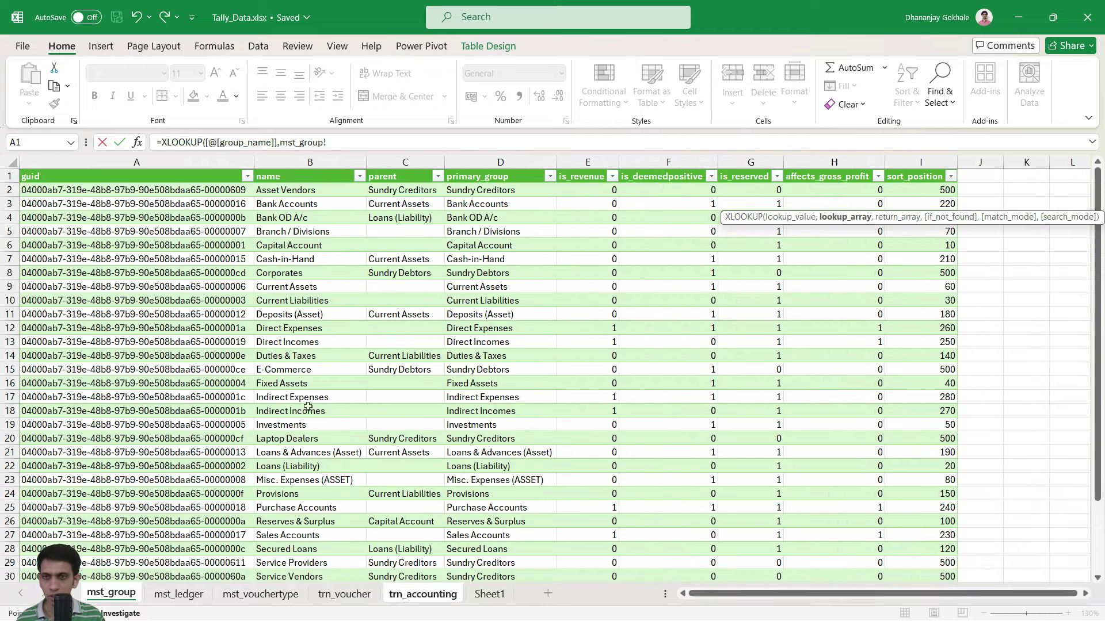
click(302, 300)
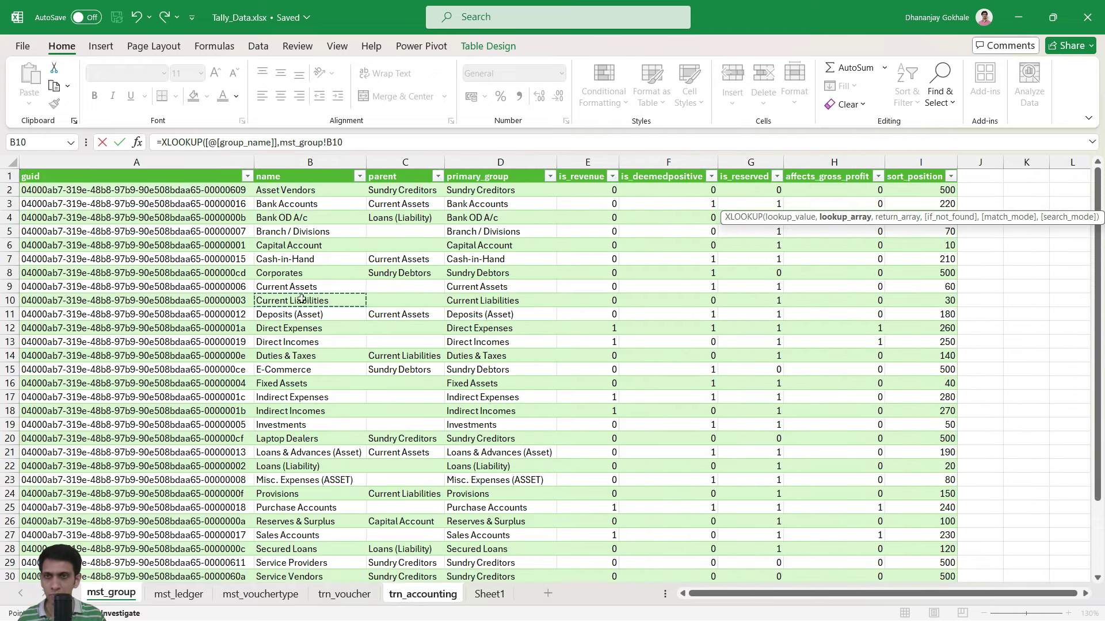
key(ctrl+space)
text(,)
click(498, 243)
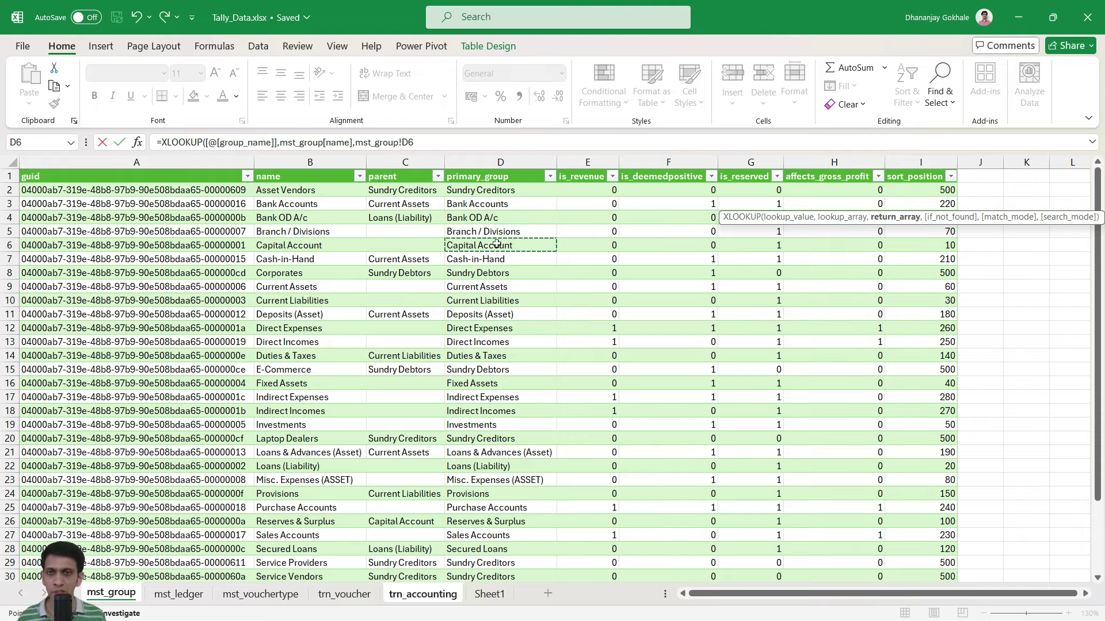
key(ctrl+space)
text())
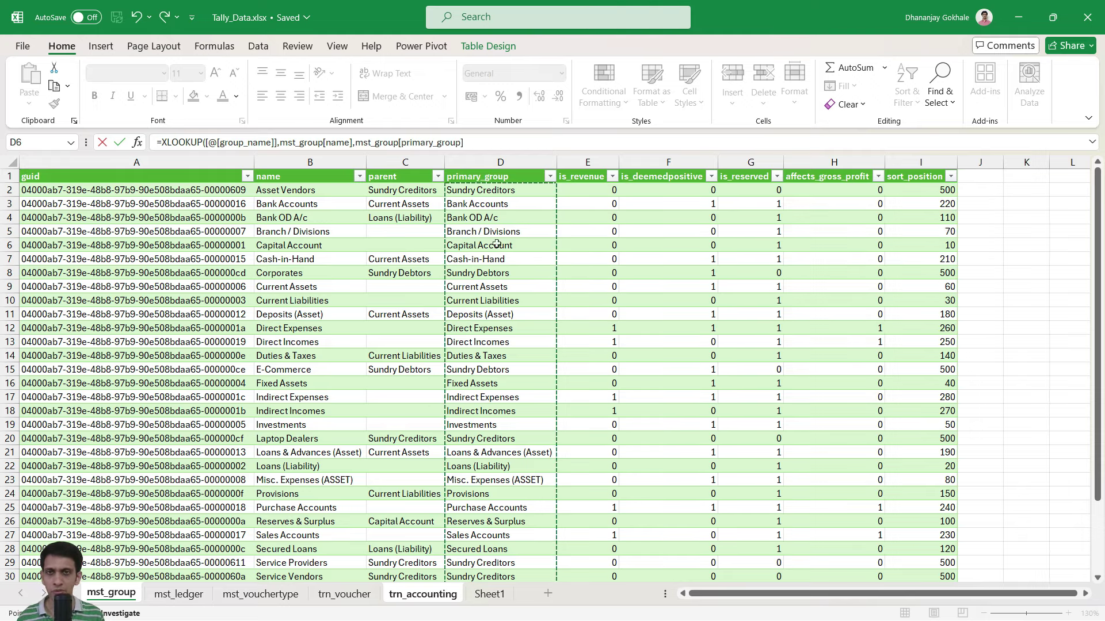
key(Return)
key(Up)
drag(979, 165, 1039, 166)
Step: Widen the voucher_type column so entries like Purchase Order fit
click(672, 256)
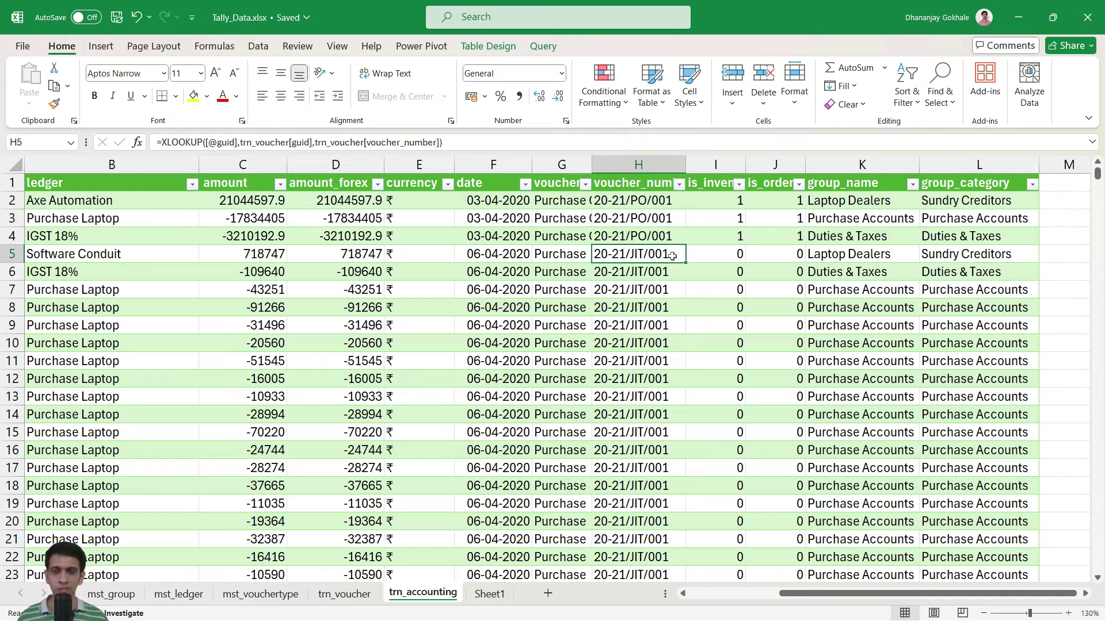
key(Up)
key(Left)
key(Left)
key(Left)
key(Left)
key(Left)
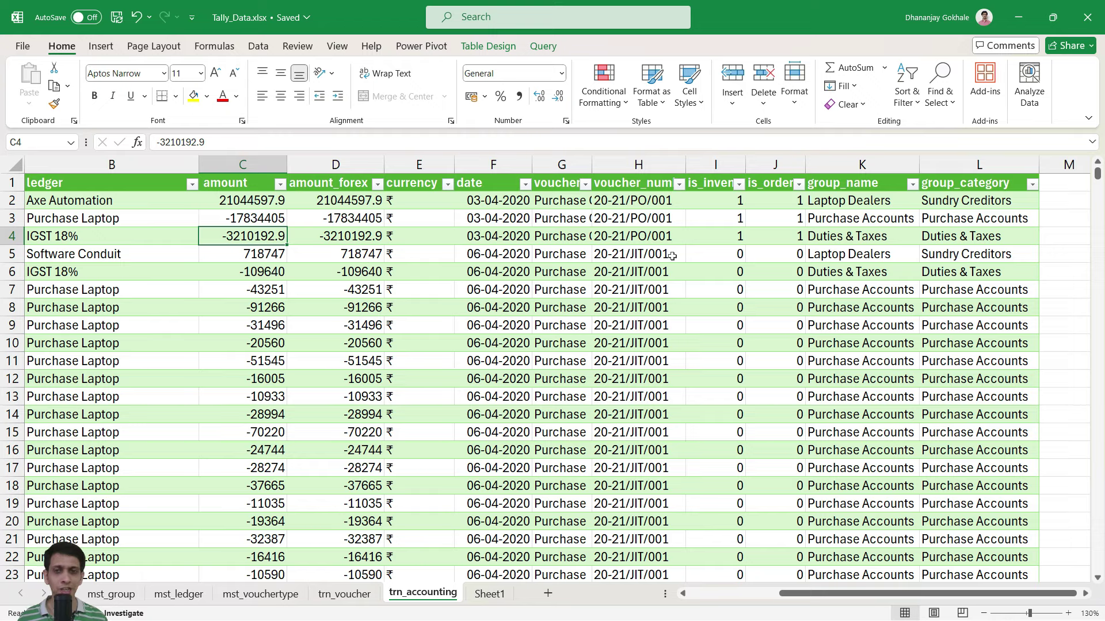
drag(592, 168, 637, 169)
Step: Scroll through the voucher_type entries, checking values such as B2C
click(585, 199)
scroll(620, 253, down, 7)
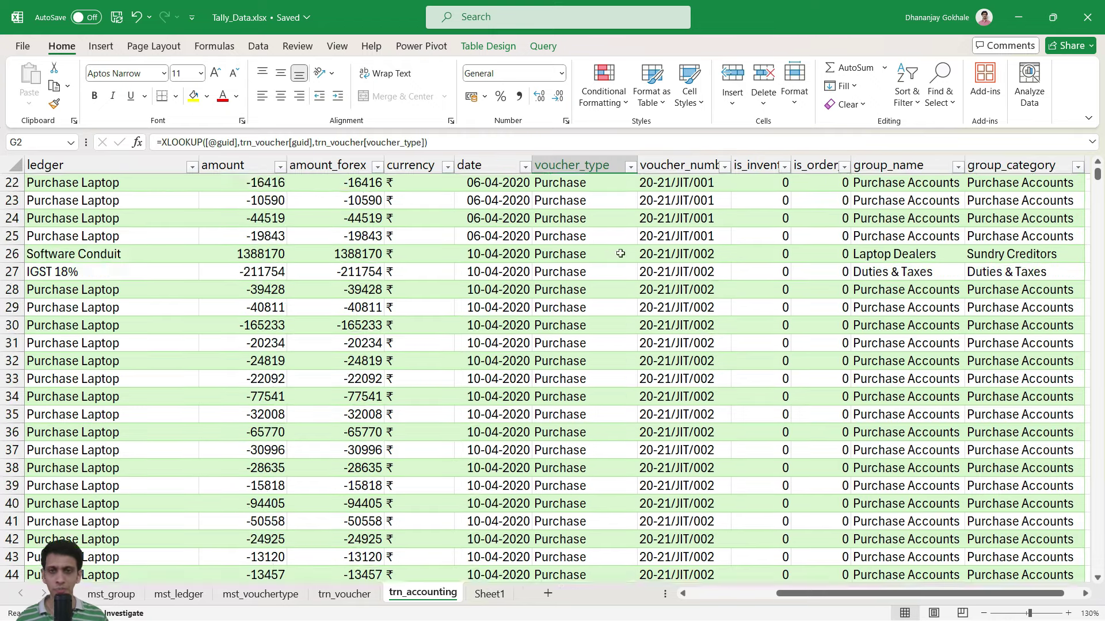
scroll(620, 254, down, 8)
click(588, 432)
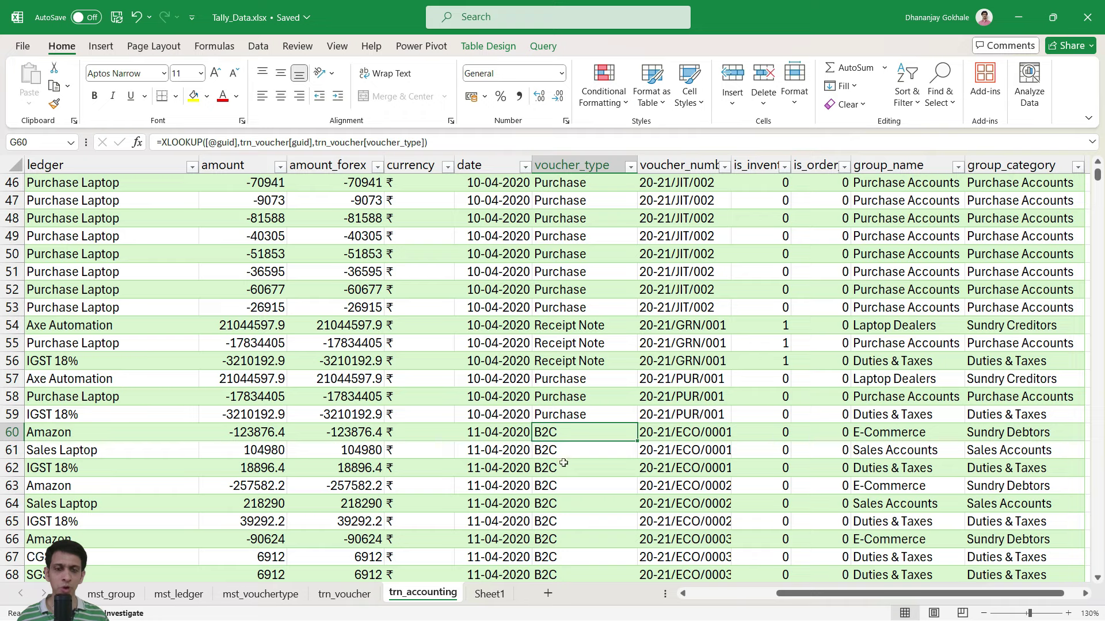
click(567, 451)
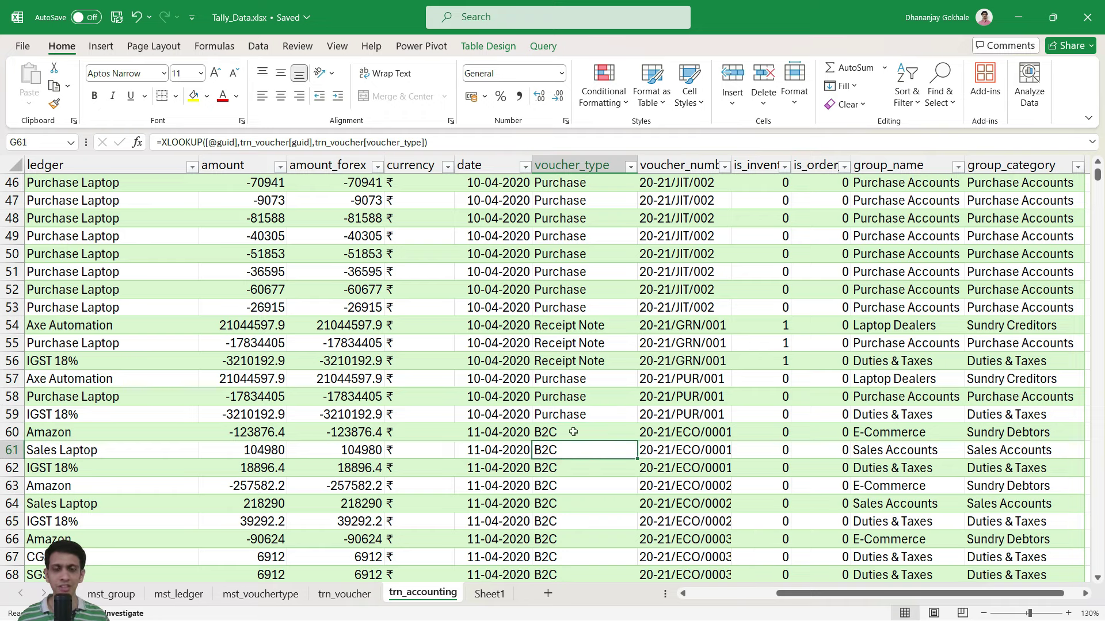
scroll(616, 426, down, 20)
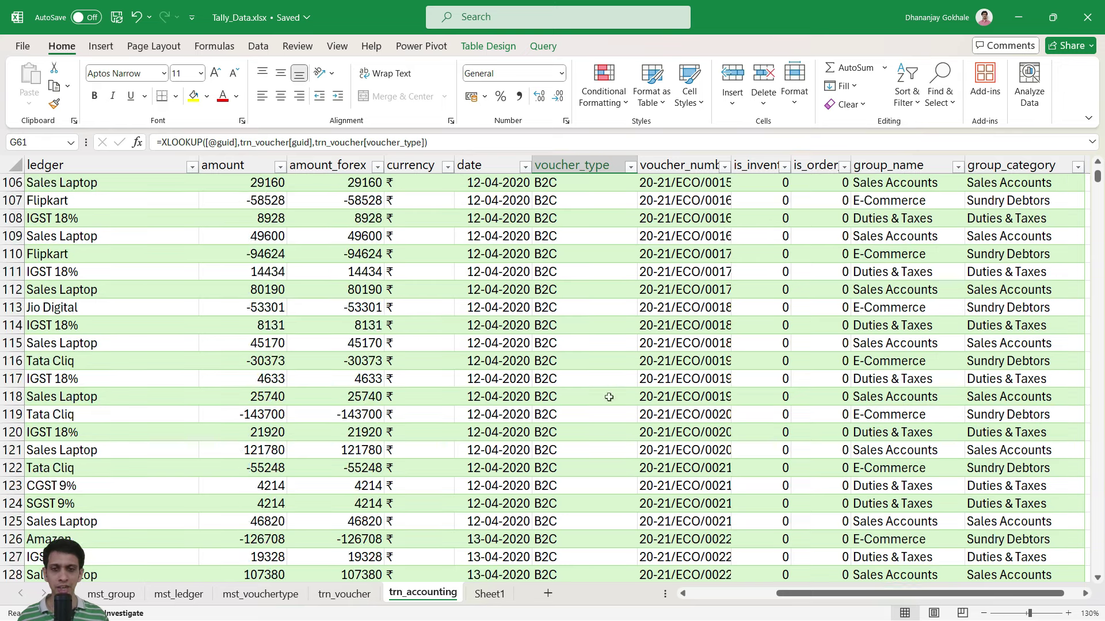
scroll(606, 395, up, 10)
click(610, 393)
Step: View the voucher_type filter list without filtering, then move to empty cell M1
key(ctrl+Up)
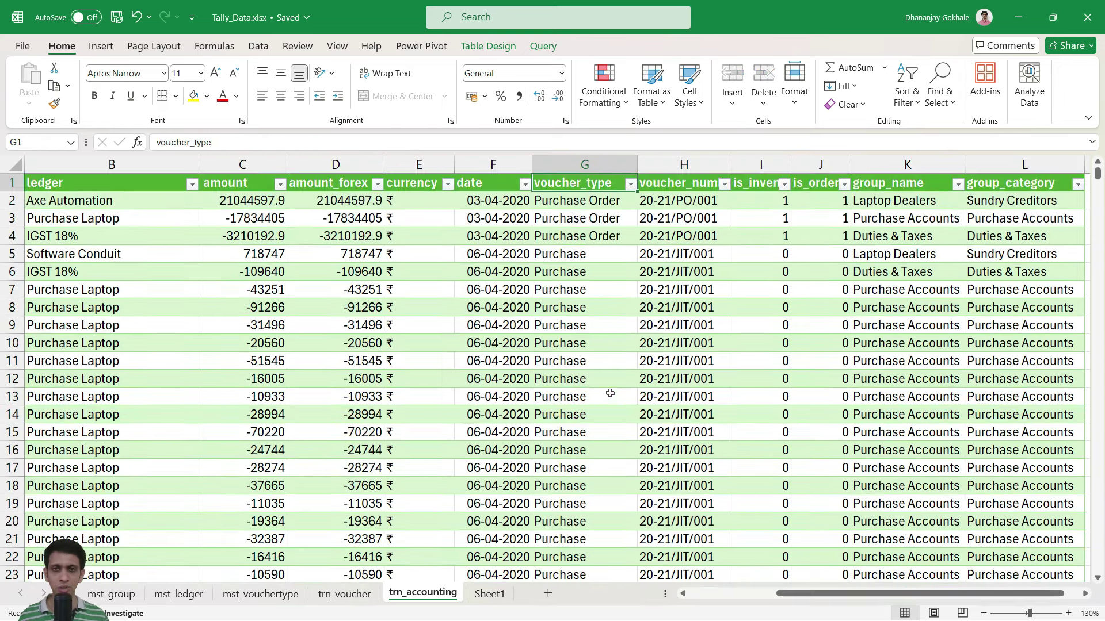
key(alt+Down)
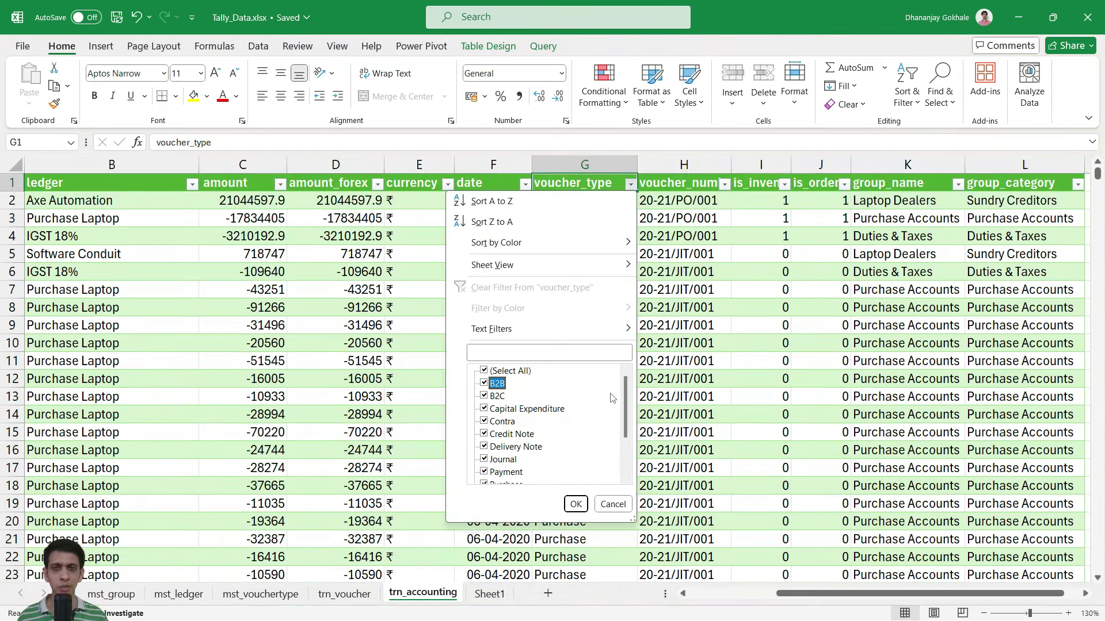
key(Escape)
key(ctrl+Right)
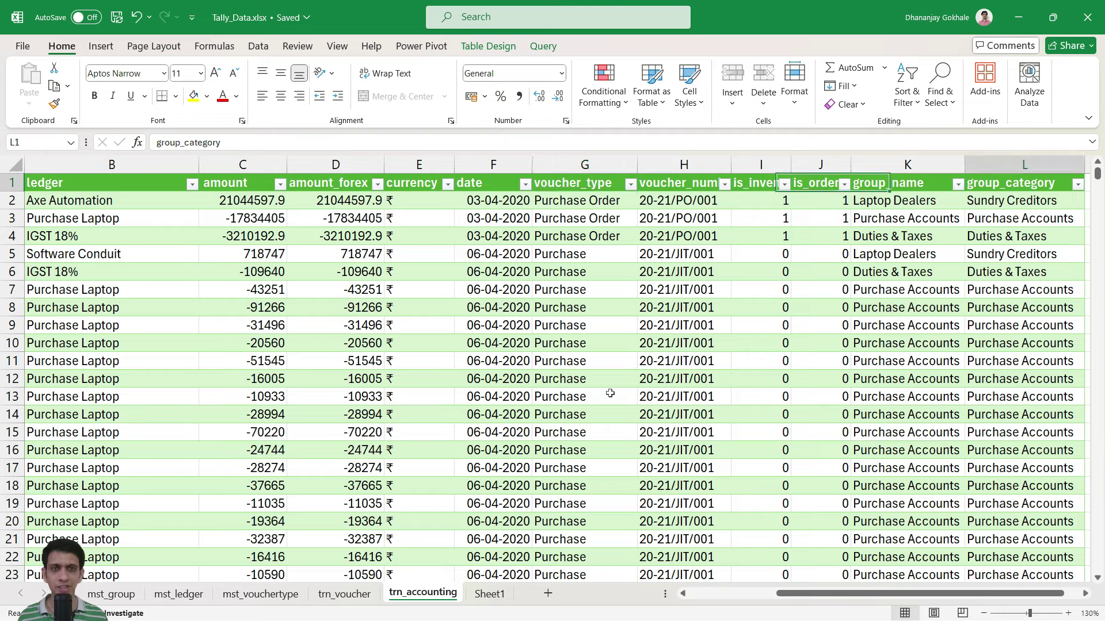
key(Right)
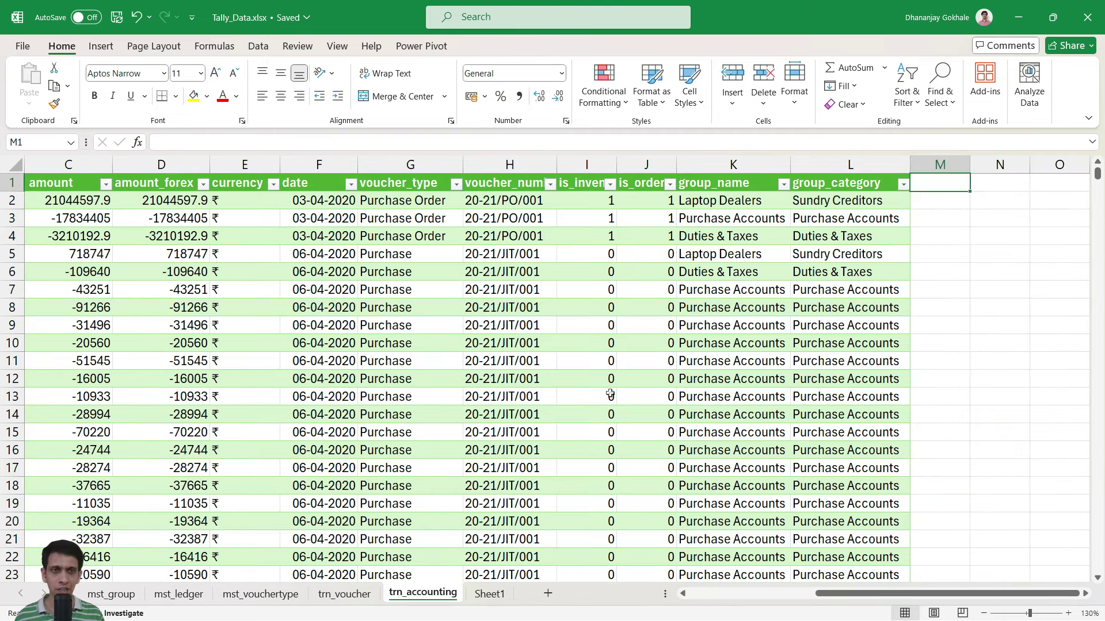
Step: Add the vouchertype_category header in M1 and start an XLOOKUP on [@[voucher_type]]
text(vouchertype_cate)
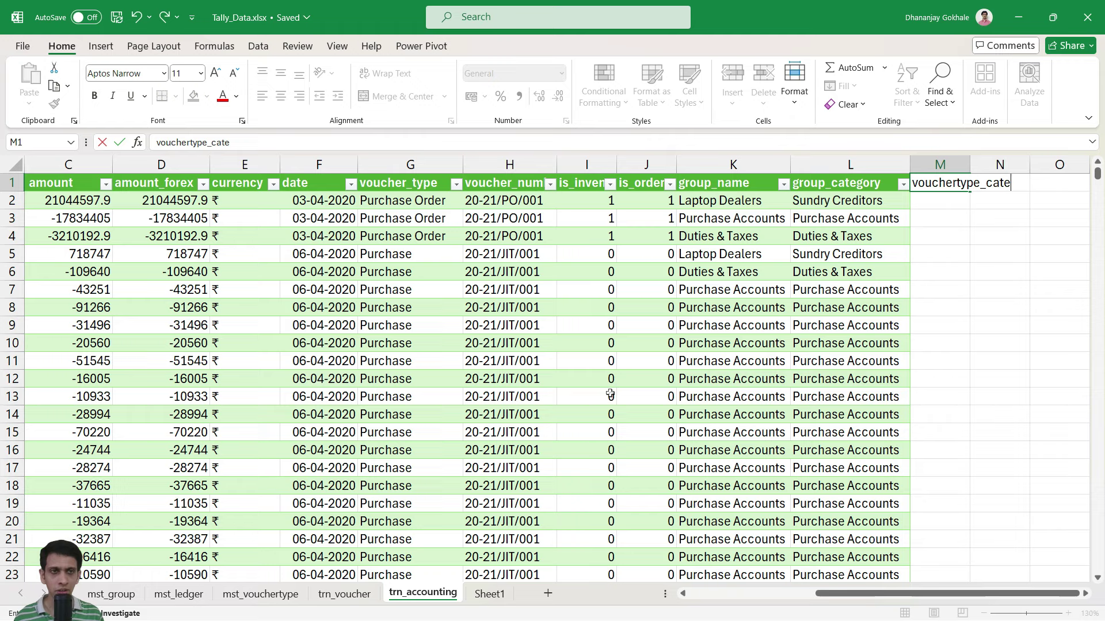
text(gory)
key(Return)
text(=x)
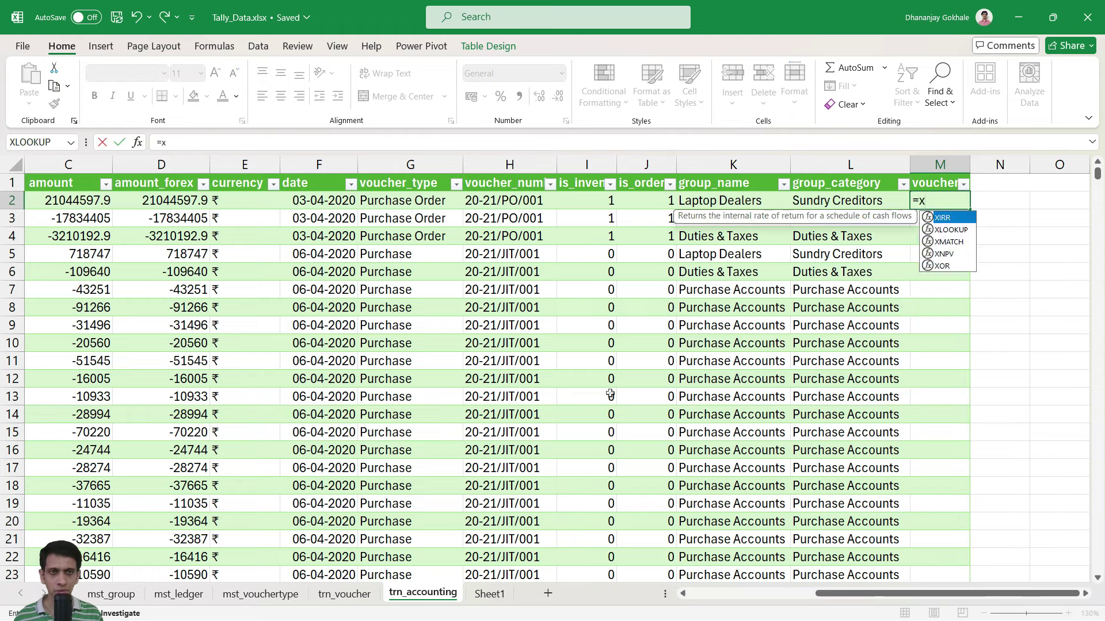
key(Tab)
key(Left)
key(Left)
key(Left)
key(Left)
key(Left)
key(Left)
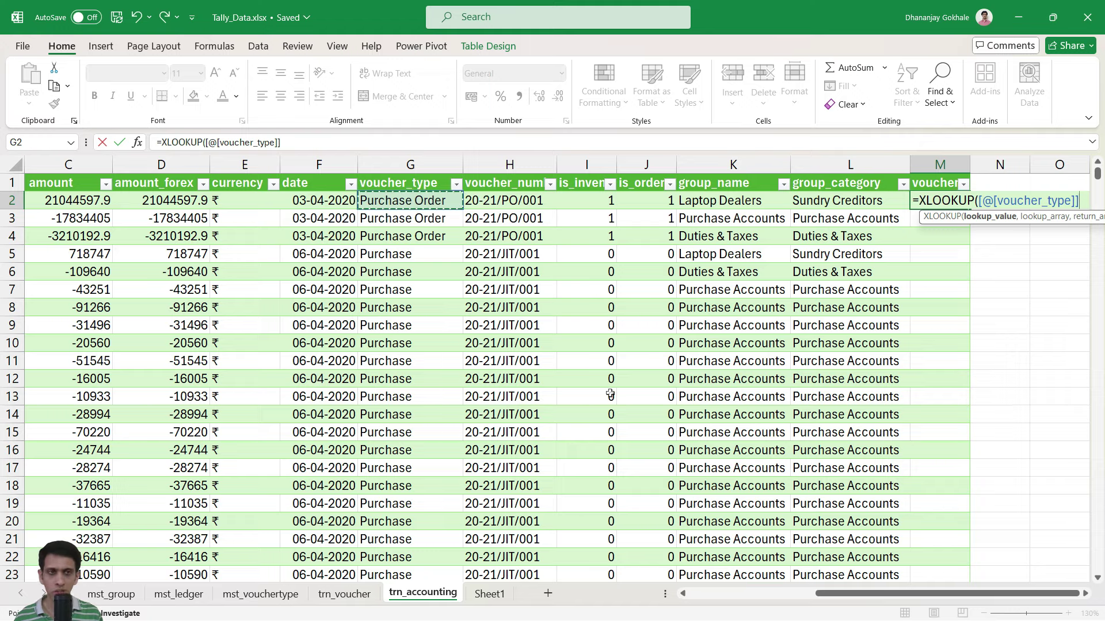
text(,)
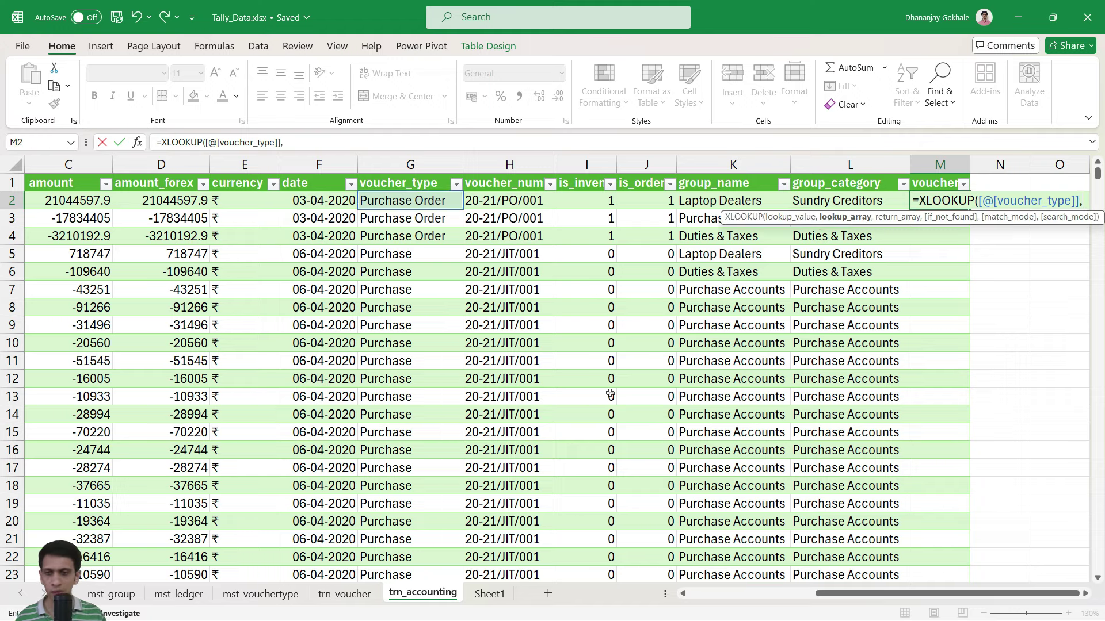
Step: Complete the lookup on mst_vouchertype[name], returning mst_vouchertype[parent] down the column
click(251, 596)
click(298, 316)
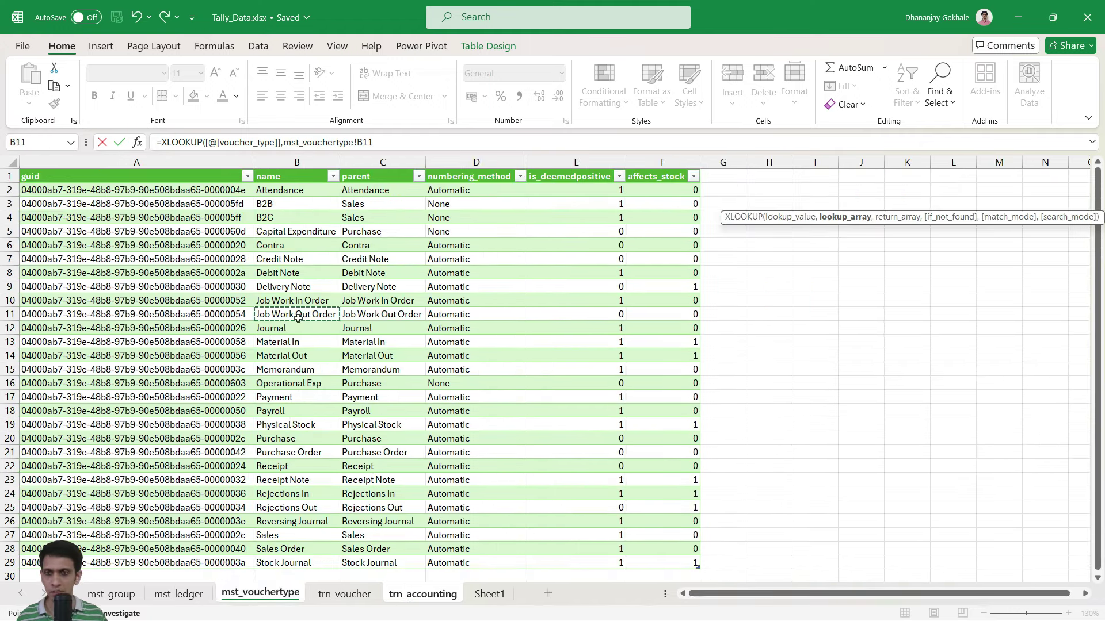
key(ctrl+space)
text(,)
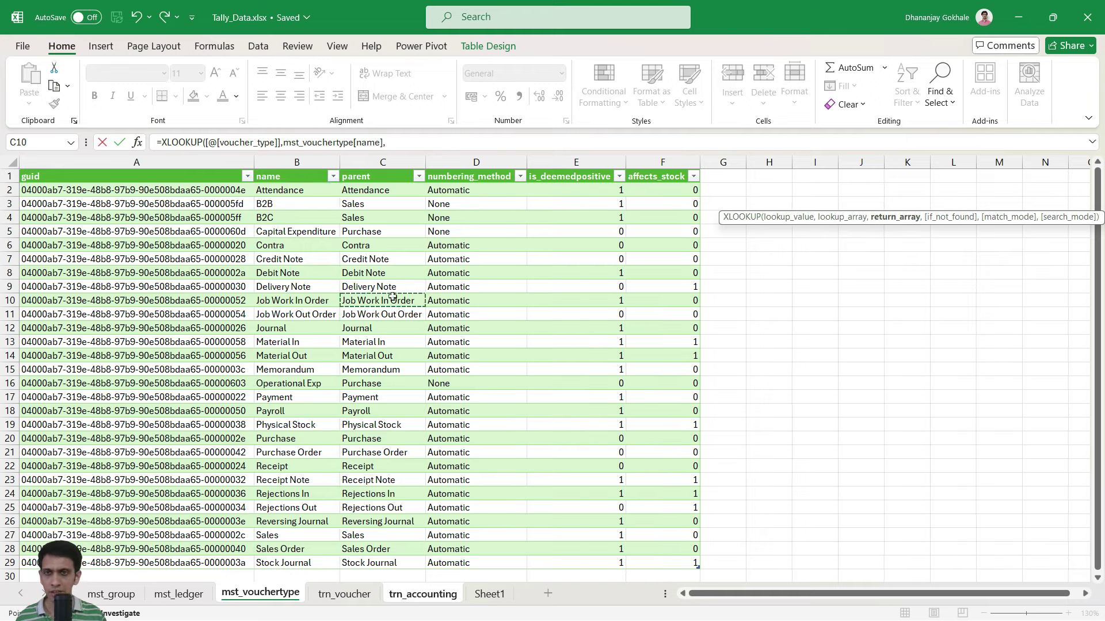
click(380, 298)
key(ctrl+space)
text())
key(Return)
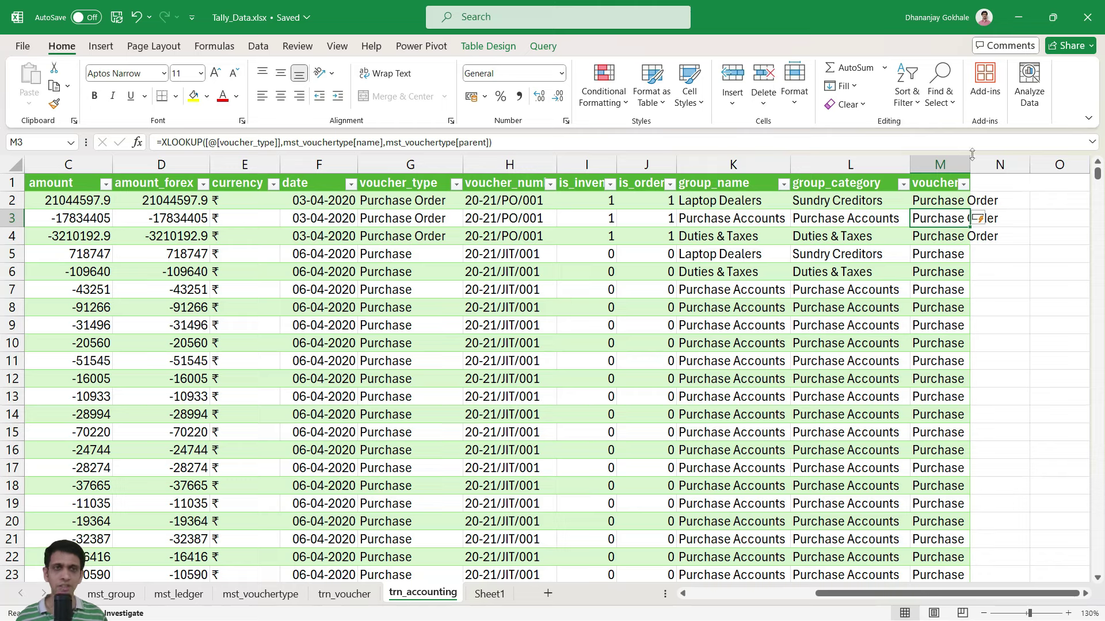
Step: Widen column M and check the first lookup result in M2
drag(970, 166, 1005, 169)
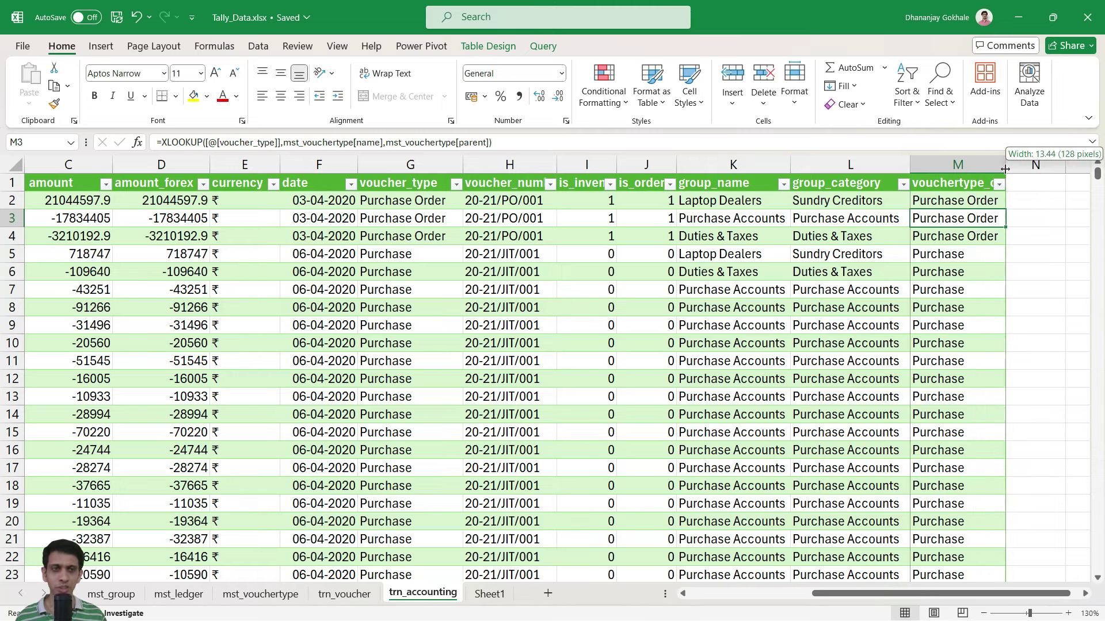
drag(1004, 168, 1014, 170)
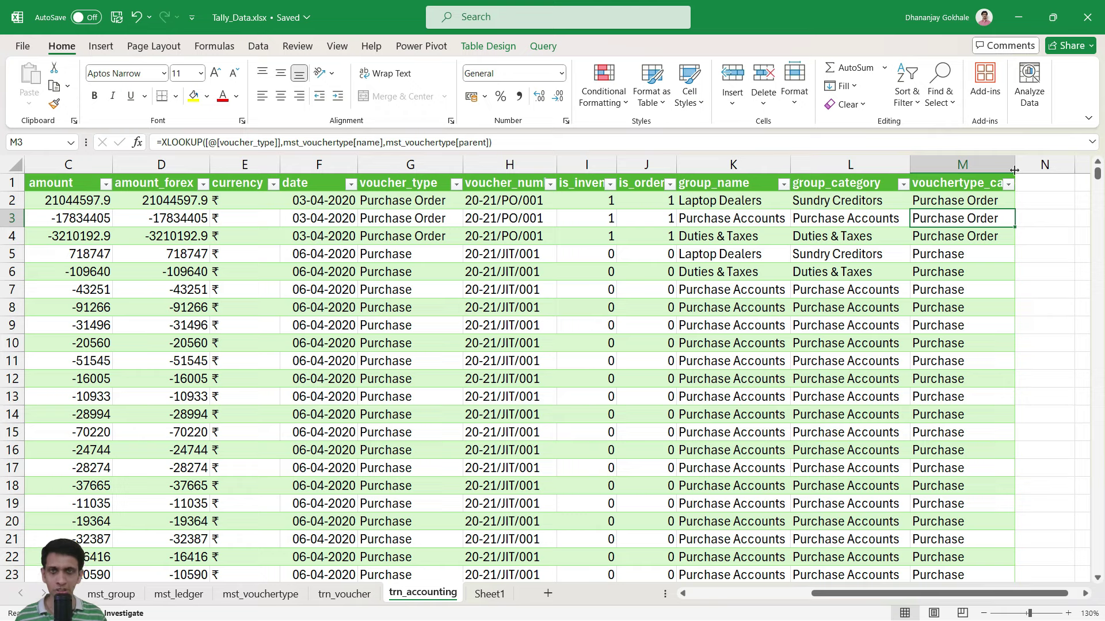
click(955, 196)
click(949, 182)
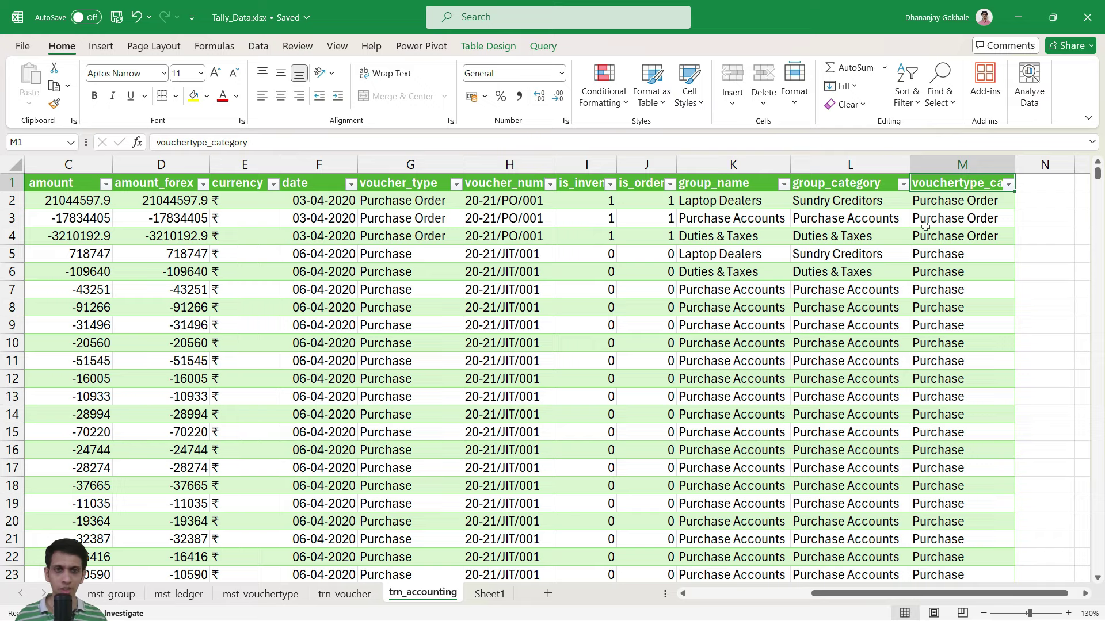
key(Left)
key(Left)
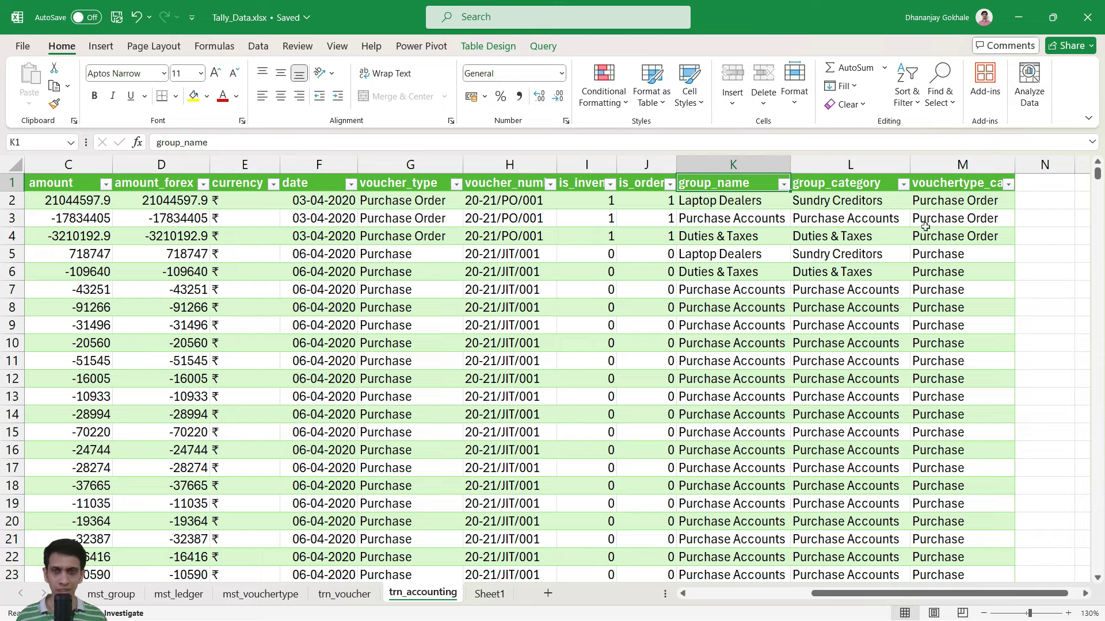
key(Left)
key(Left)
key(Left)
key(Left)
key(Left)
key(Left)
key(Left)
key(Left)
key(Left)
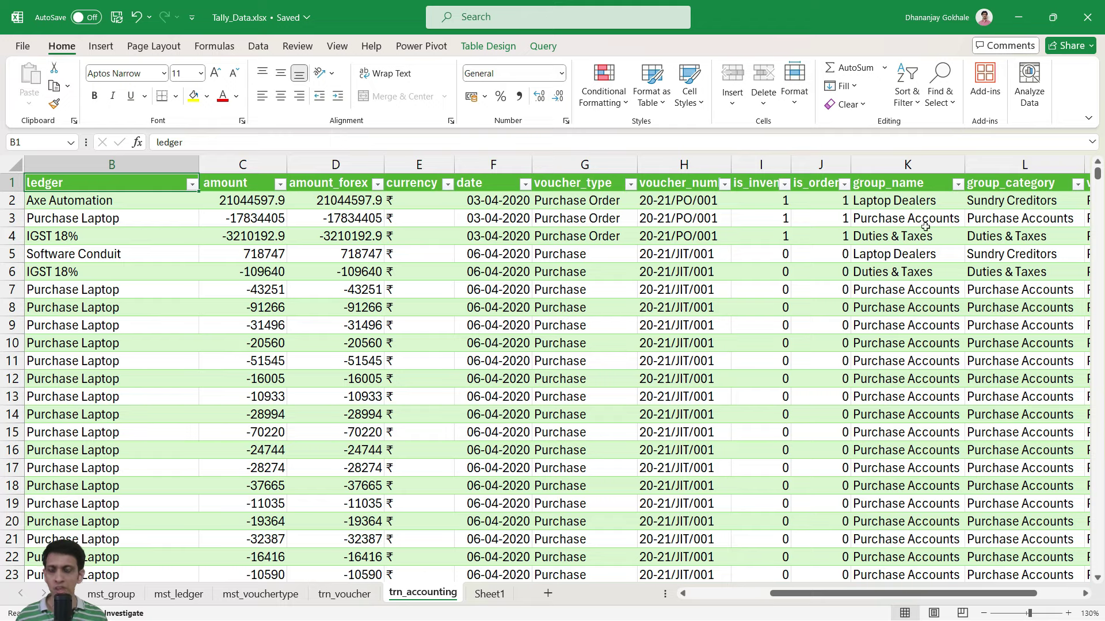
key(Left)
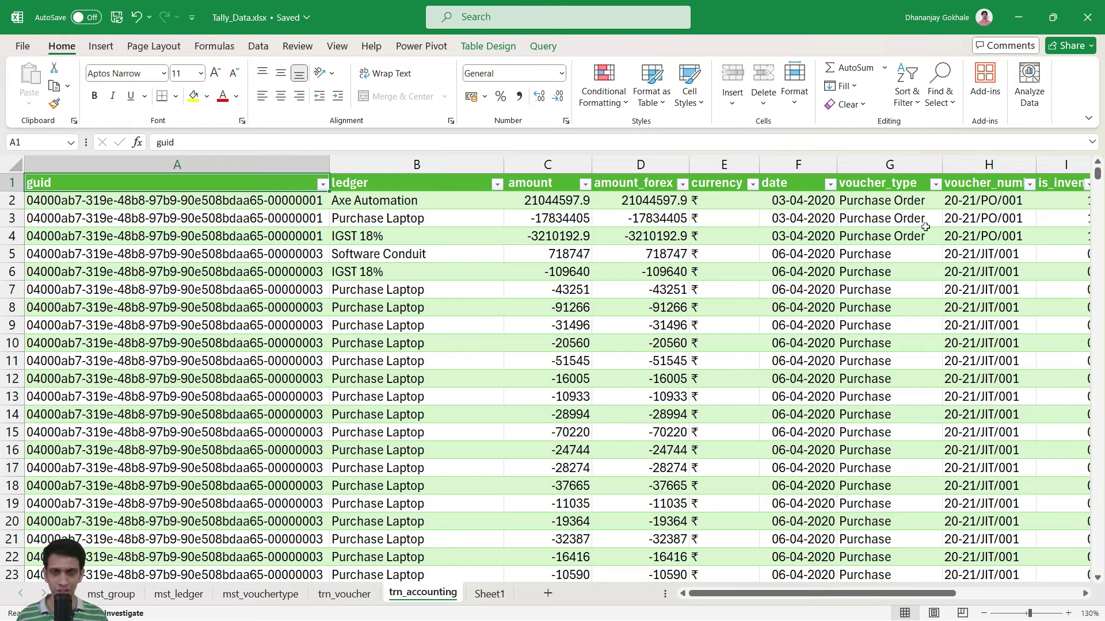
key(Down)
key(Right)
key(Right)
key(Right)
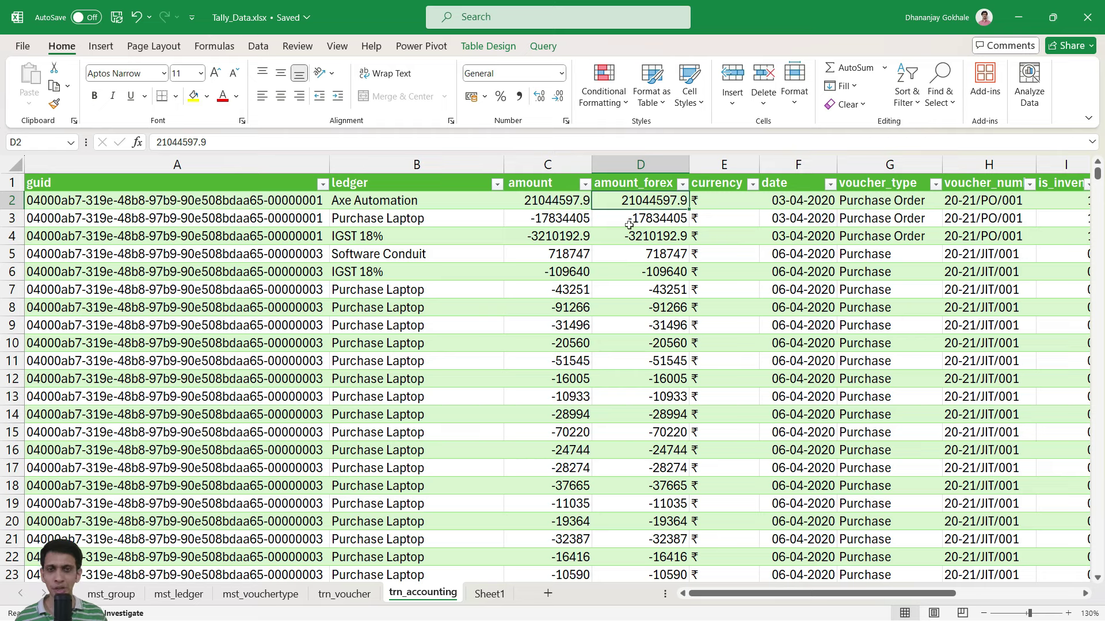
key(Up)
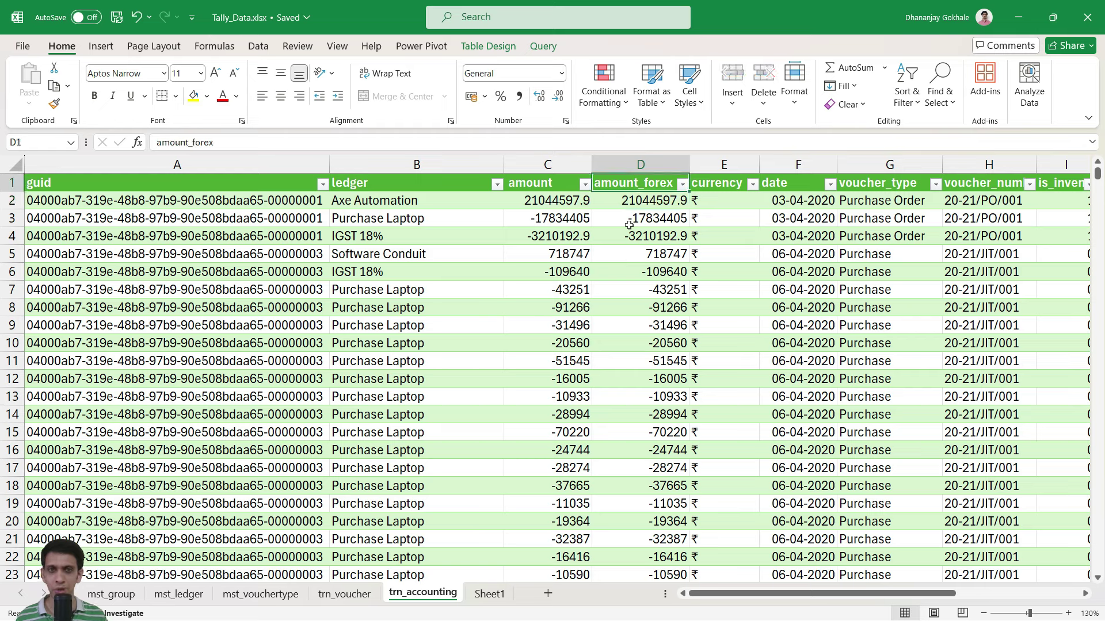
key(Down)
key(Left)
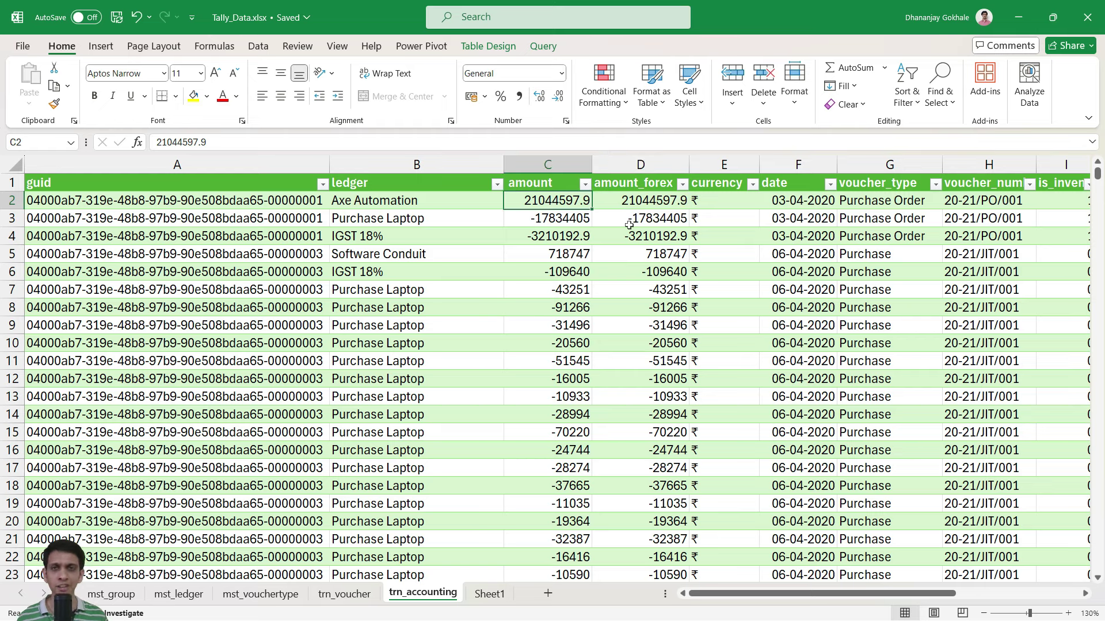
key(Up)
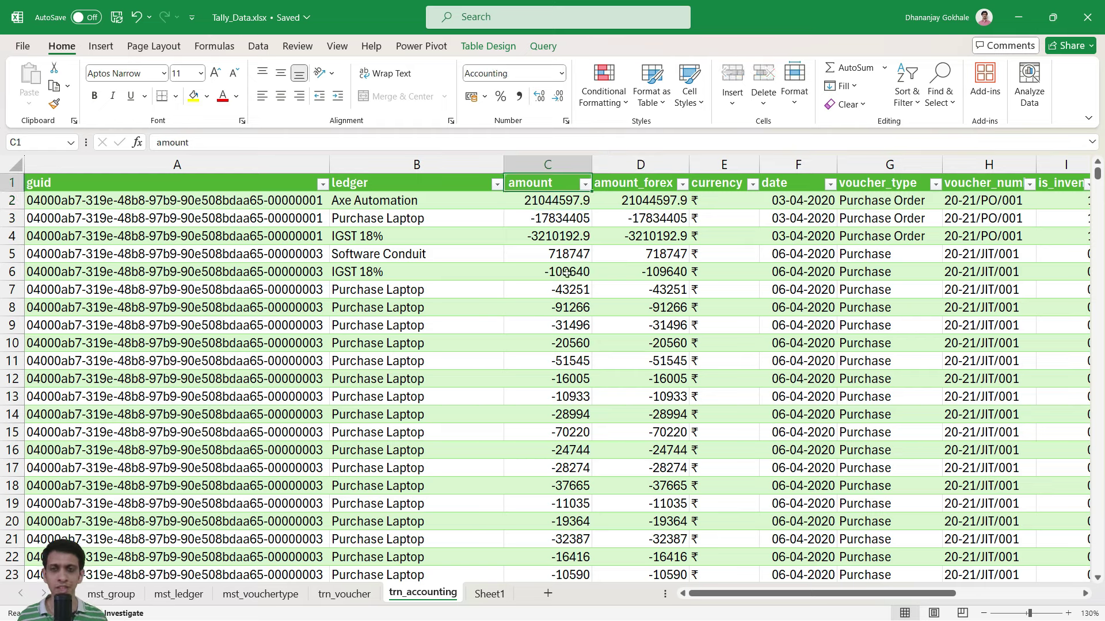
key(ctrl+Right)
key(Right)
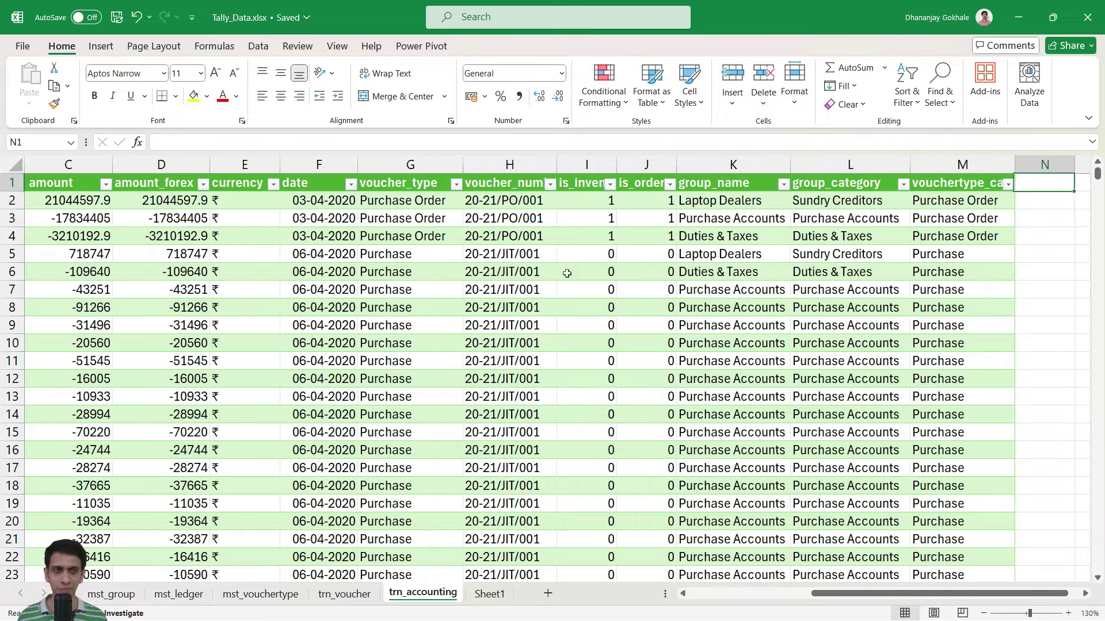
text(net_debit)
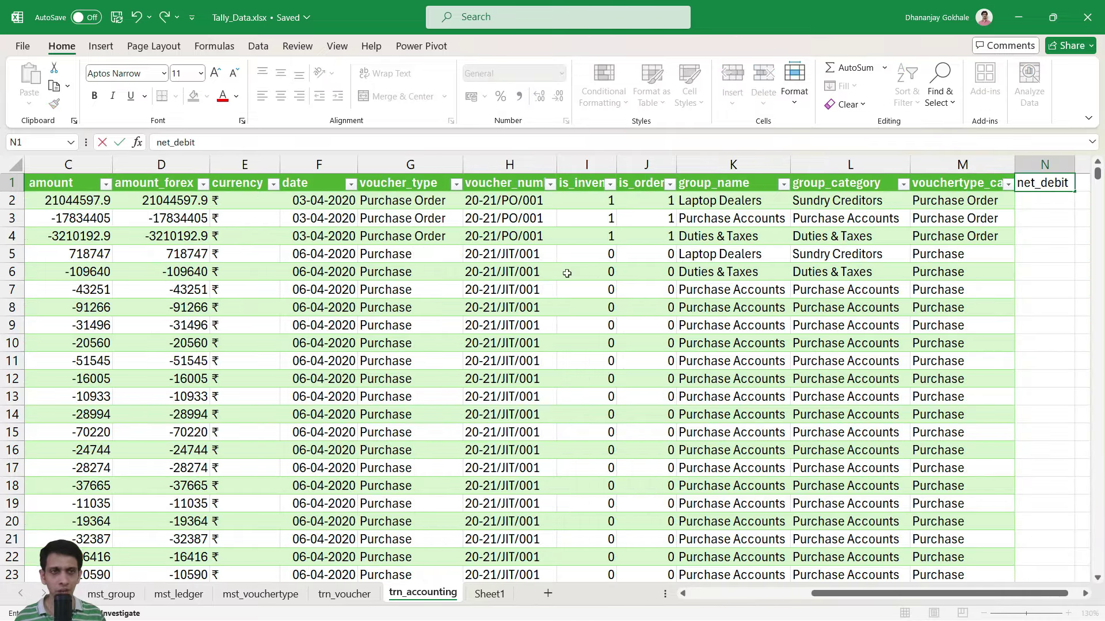
key(Return)
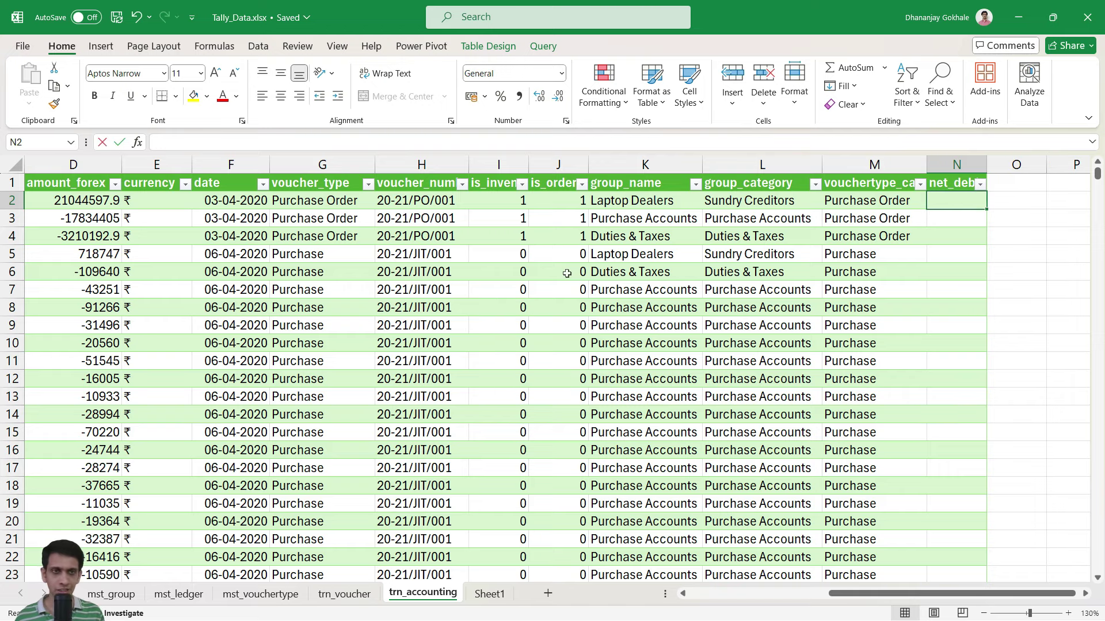
text(=)
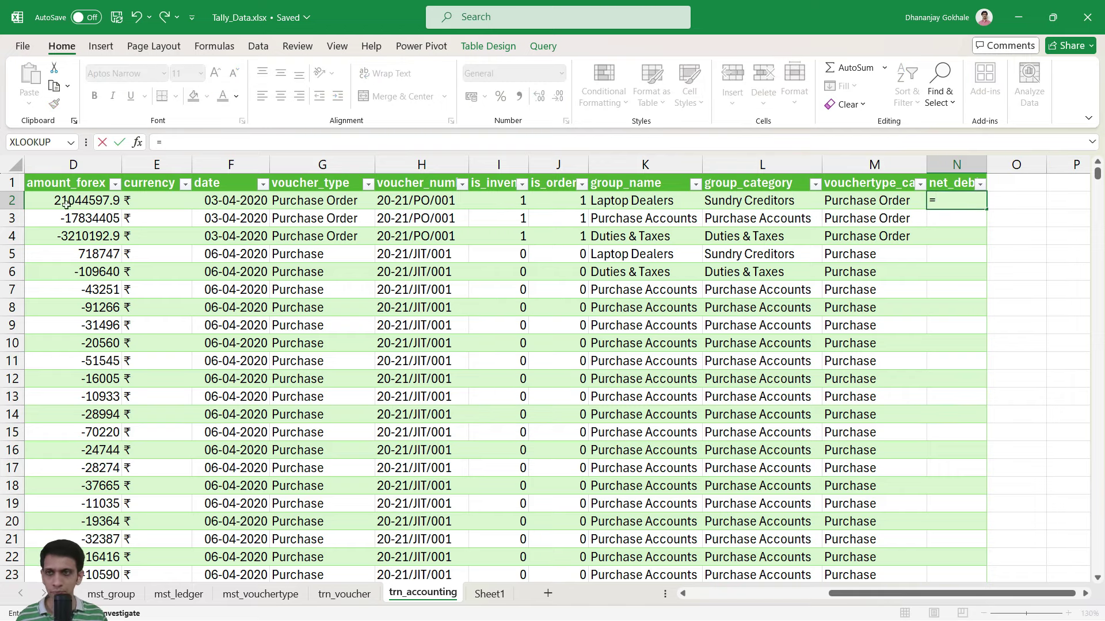
click(66, 202)
key(Left)
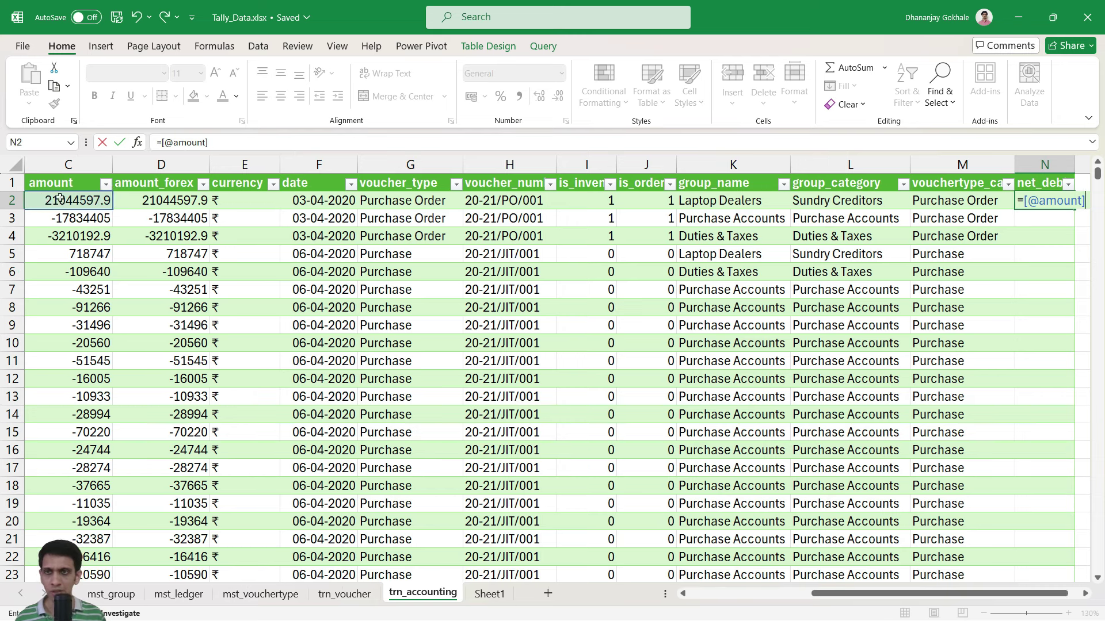
text(*-)
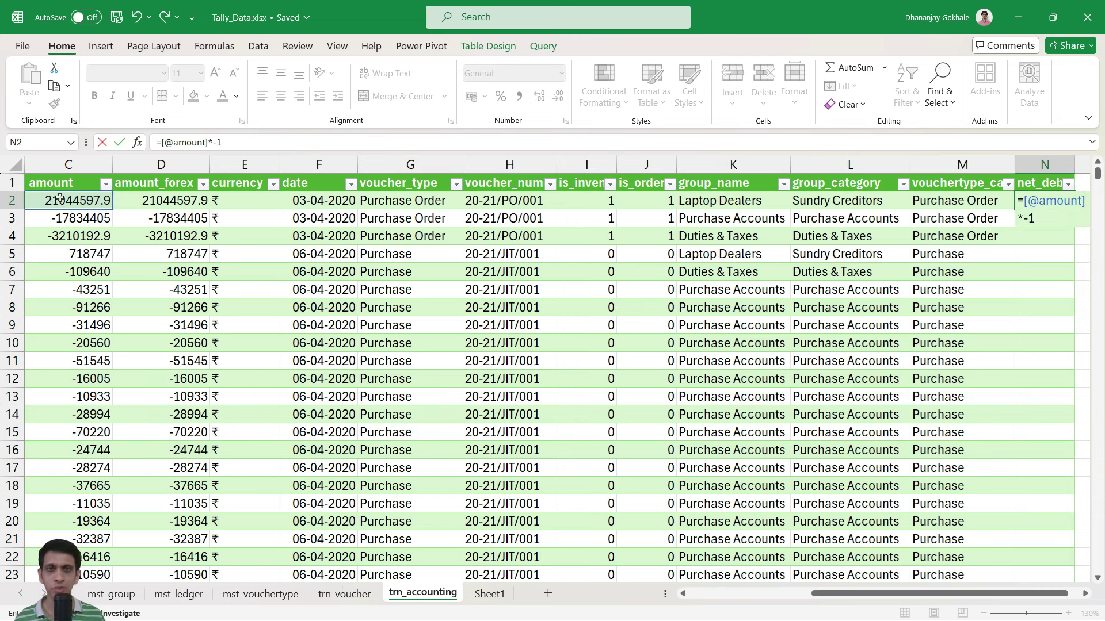
text(1)
key(ctrl+Return)
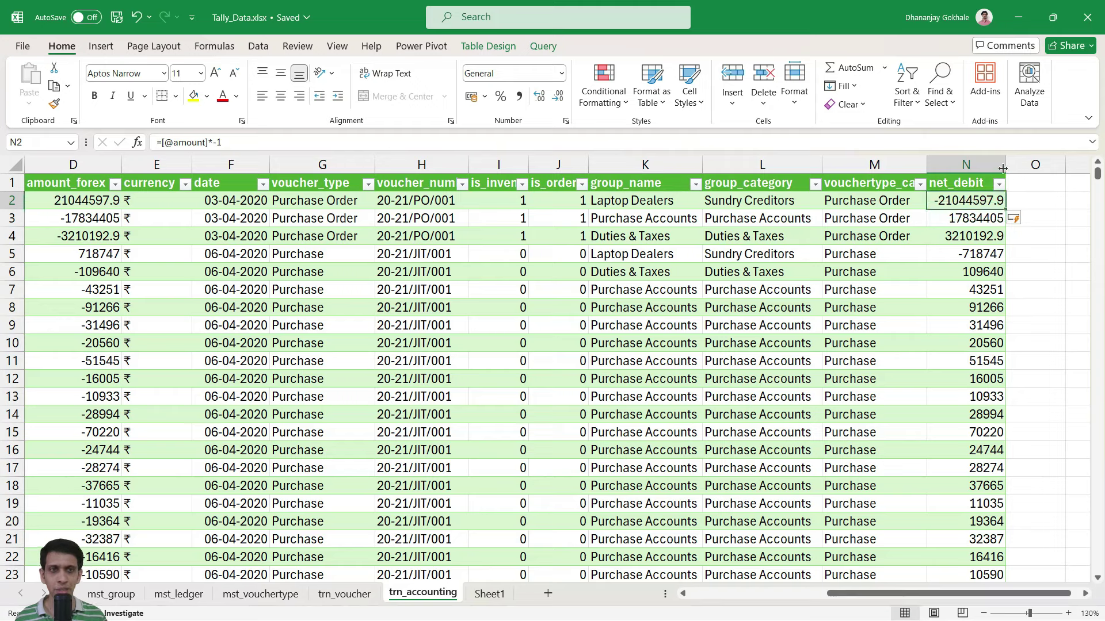
drag(1006, 167, 1018, 168)
key(Up)
key(Right)
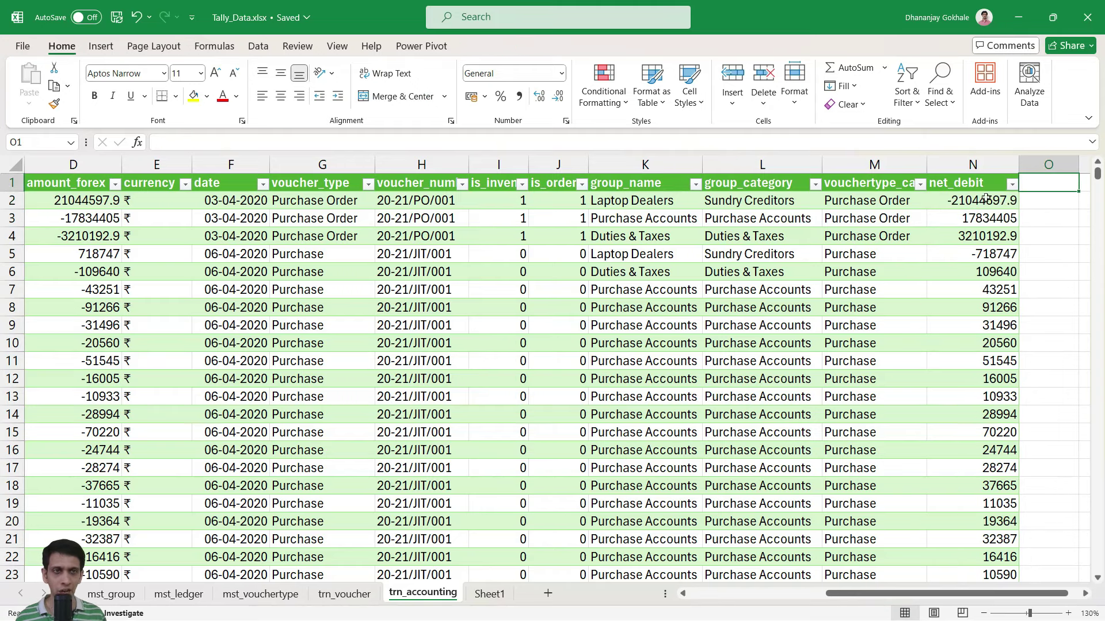
text(net_credit)
key(Return)
text(=)
click(85, 201)
scroll(85, 201, left, 5)
click(242, 201)
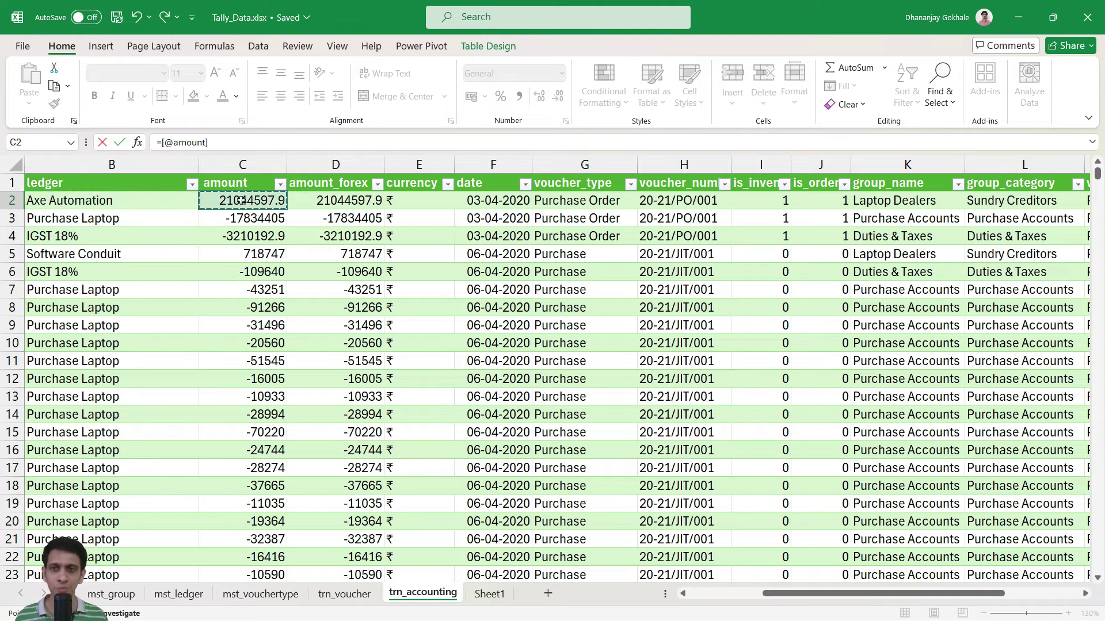
key(Return)
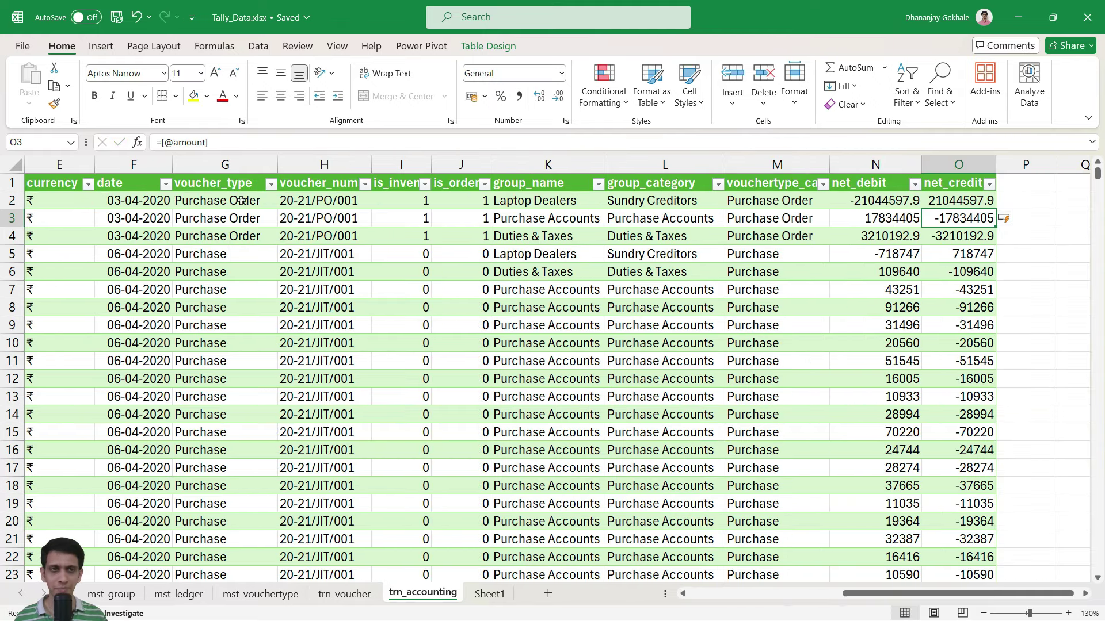
Step: Check the net_debit and net_credit formulas in N2 and O2
key(Up)
scroll(863, 270, down, 3)
scroll(863, 270, up, 3)
click(875, 201)
click(957, 203)
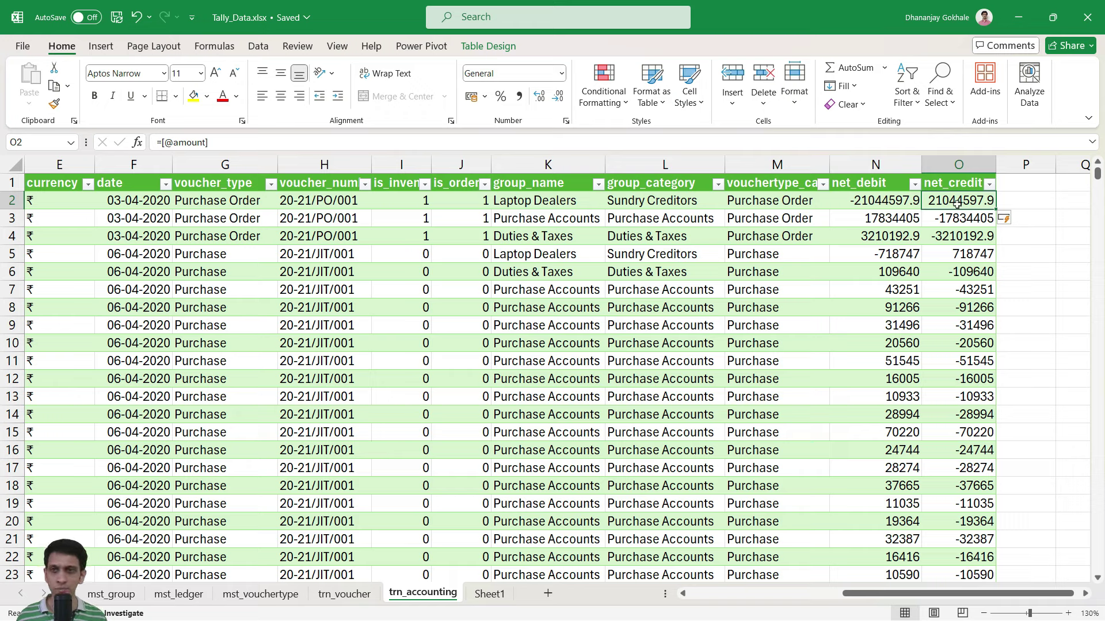
key(Up)
key(Left)
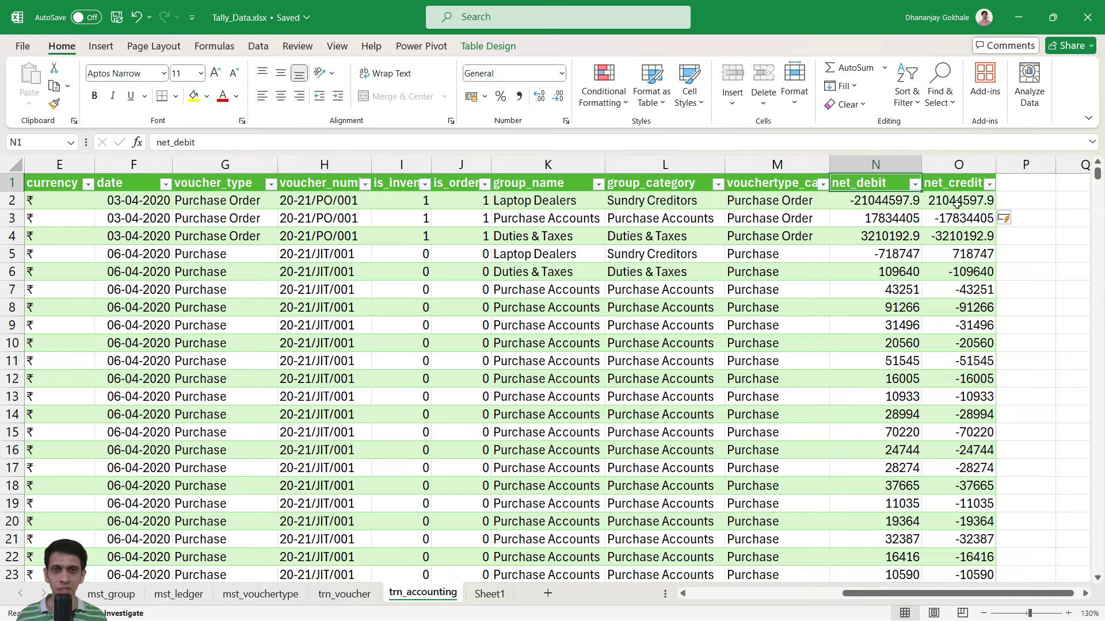
key(Left)
key(Left)
key(Left)
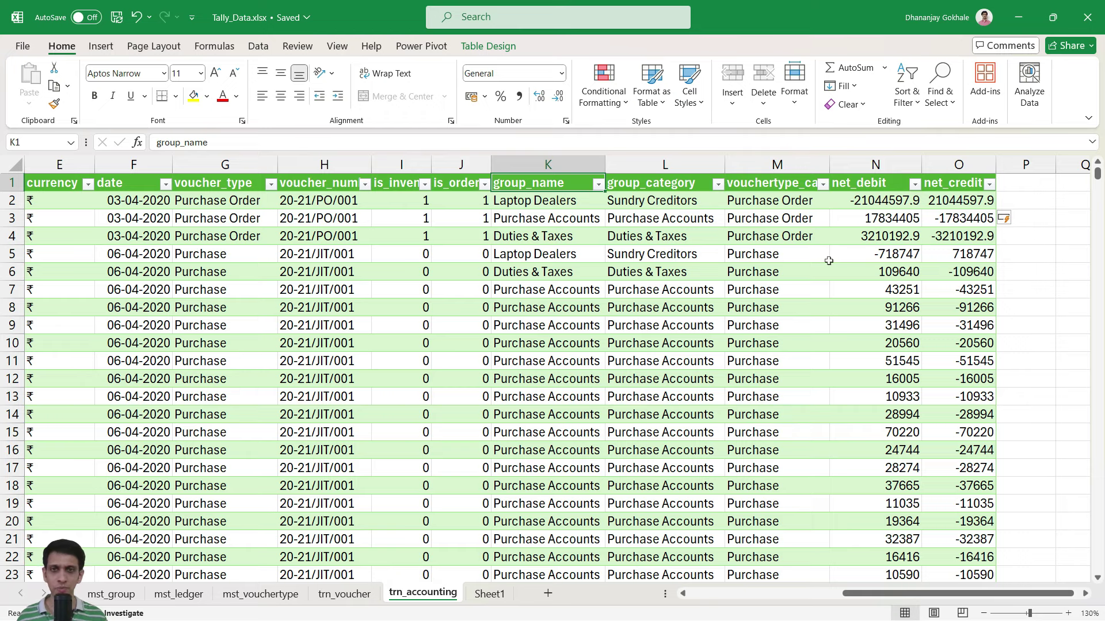
Step: Switch to TallyPrime and drill from Profit & Loss A/c into Sales Accounts
key(alt+Tab)
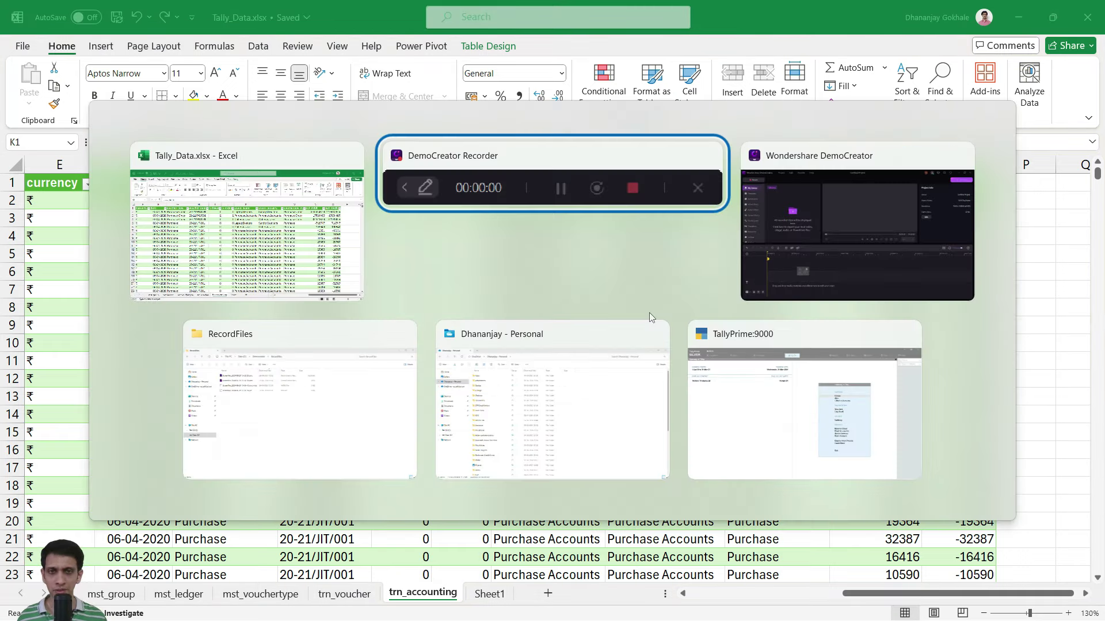
key(Tab)
key(Tab)
key(Up)
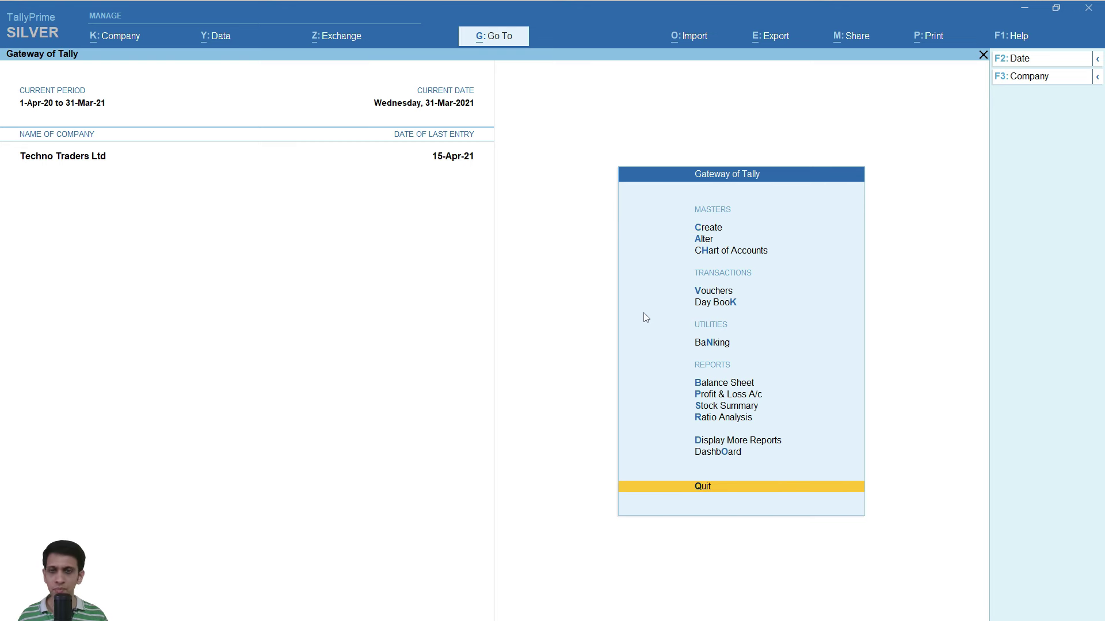
key(p)
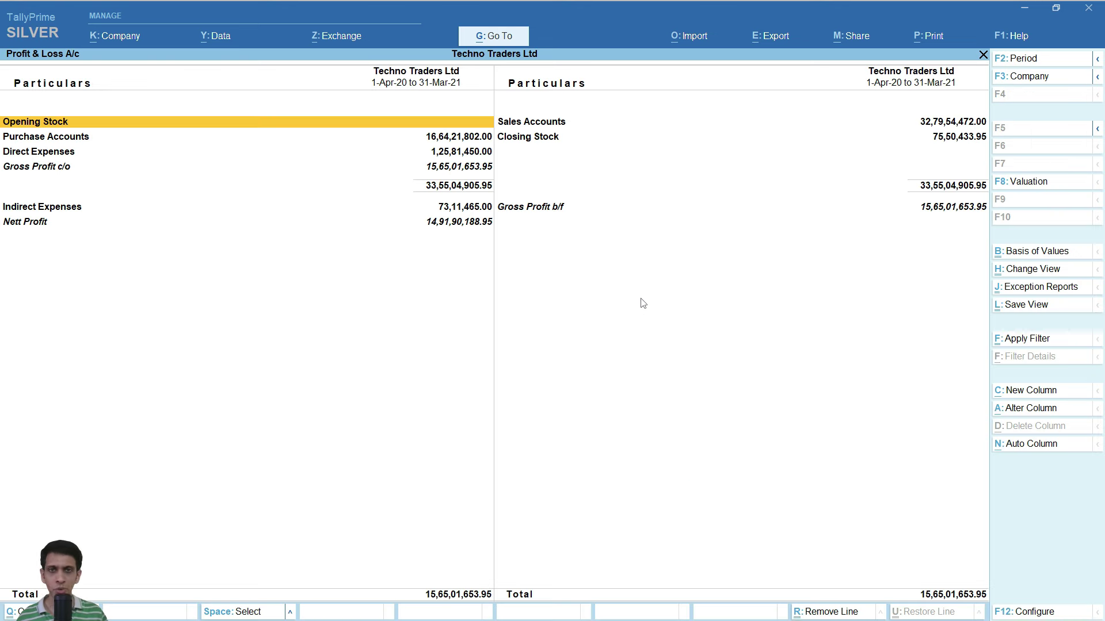
key(Right)
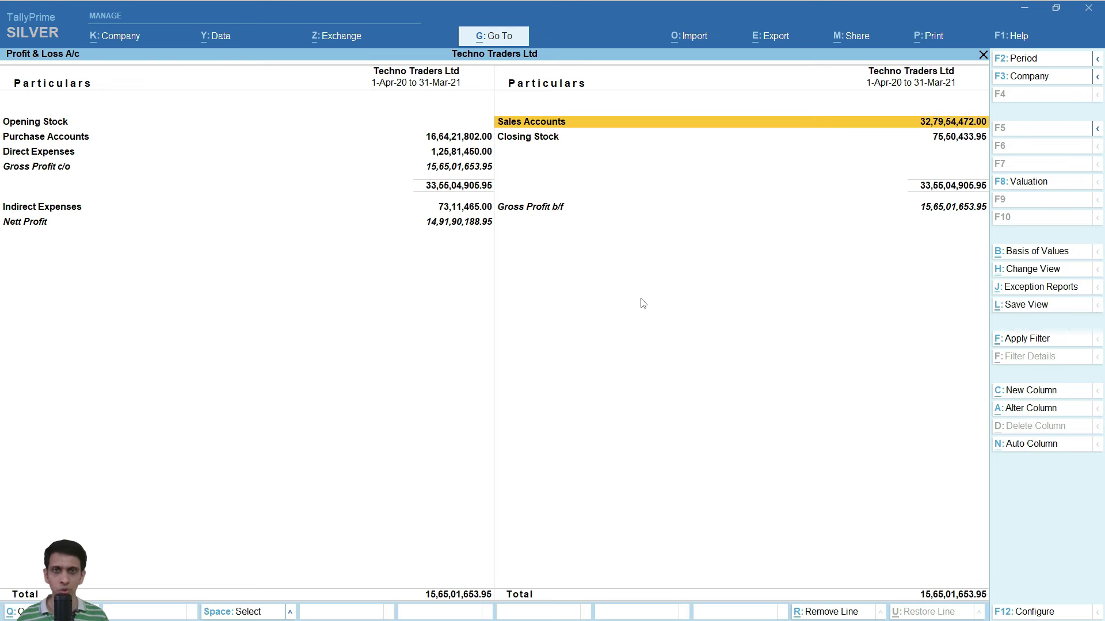
key(Down)
key(Up)
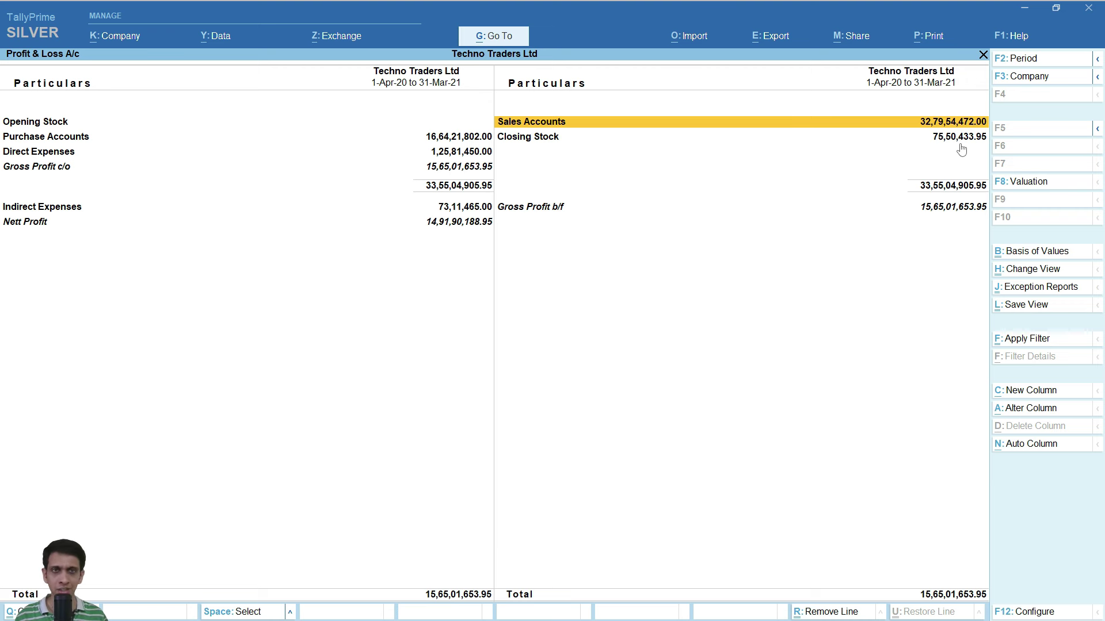
key(Return)
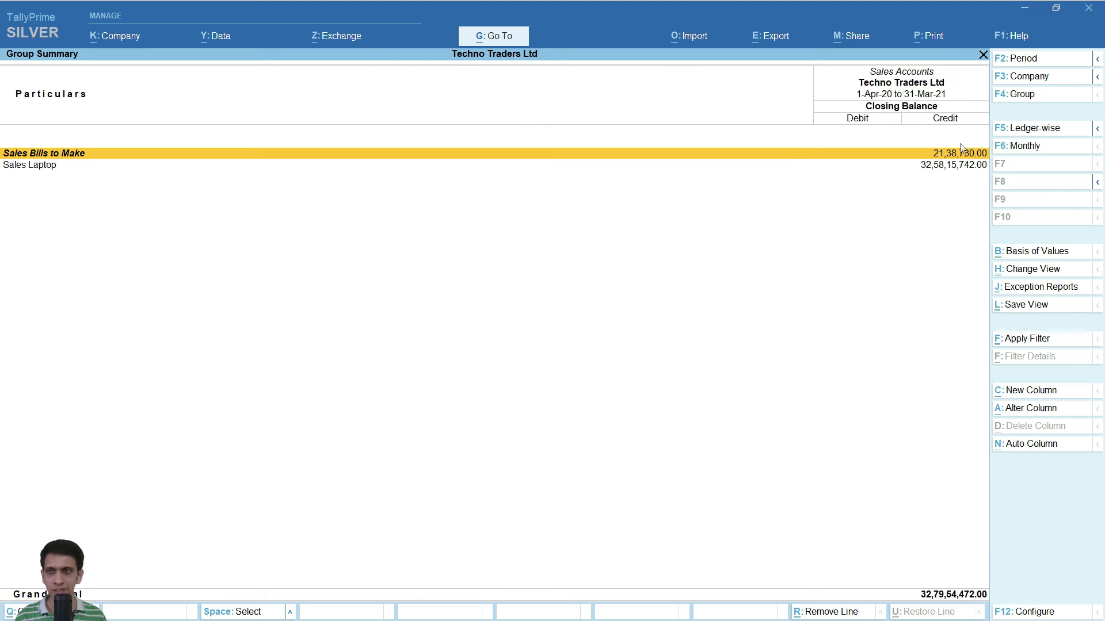
Step: Open Sales Bills to Make details, return to the summary, and select Sales Laptop
key(Down)
key(Up)
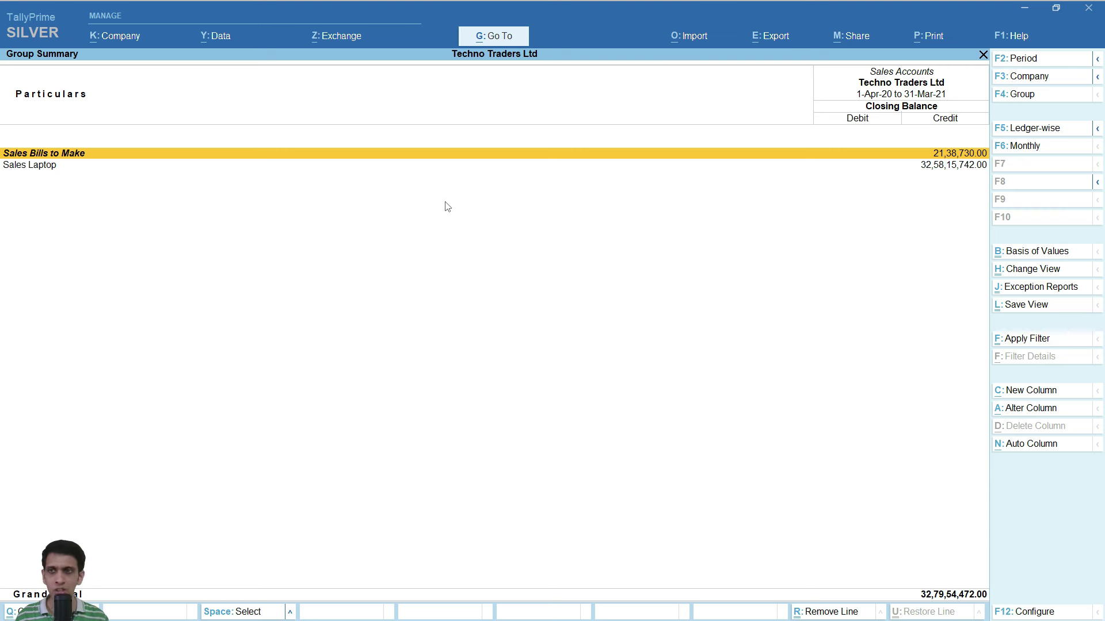
key(Return)
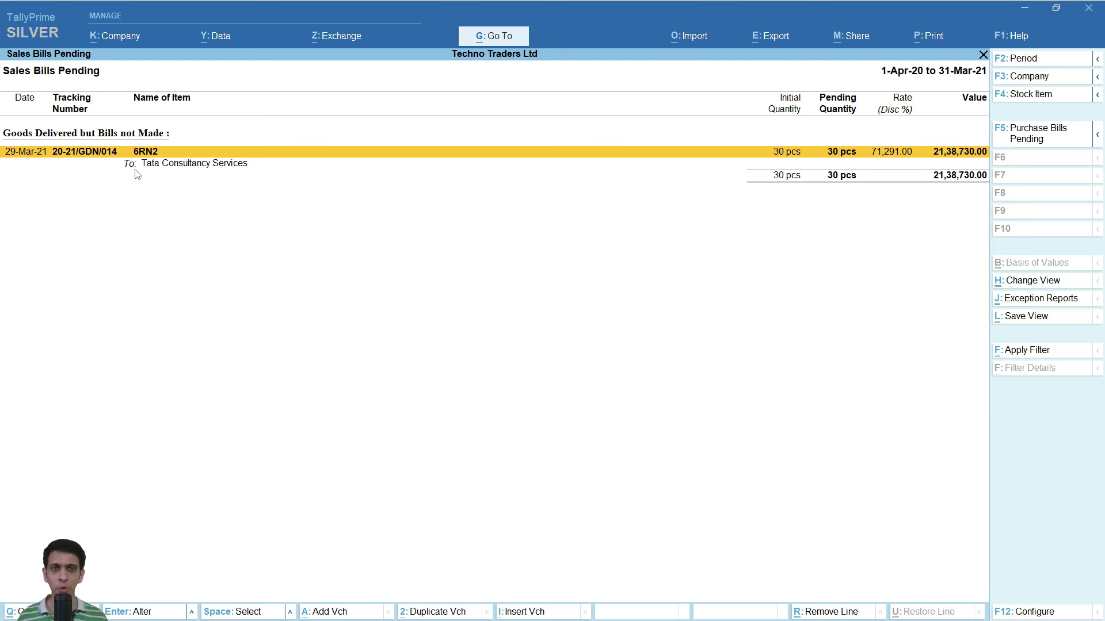
key(Escape)
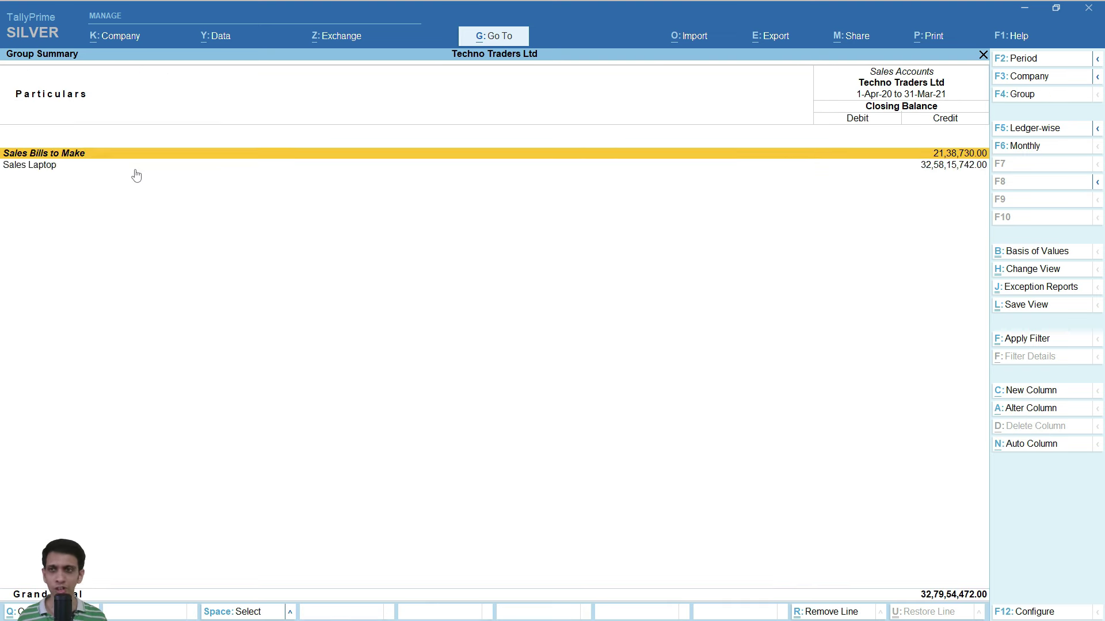
click(783, 168)
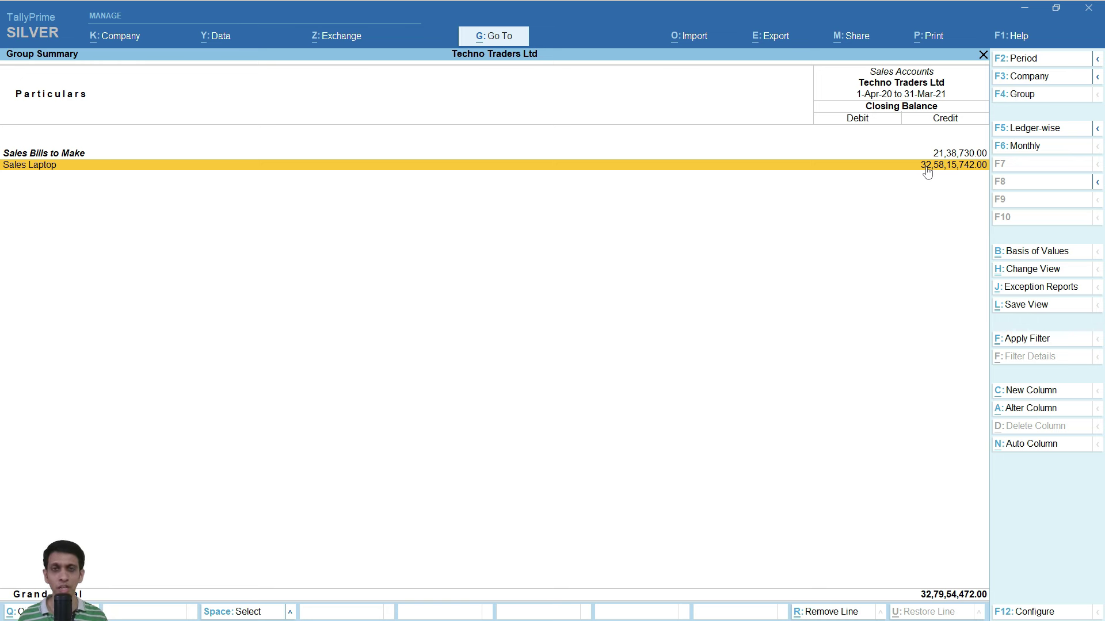
Step: Back in Excel, review the table's existing lookup formulas and move to the first empty column
key(alt+Tab)
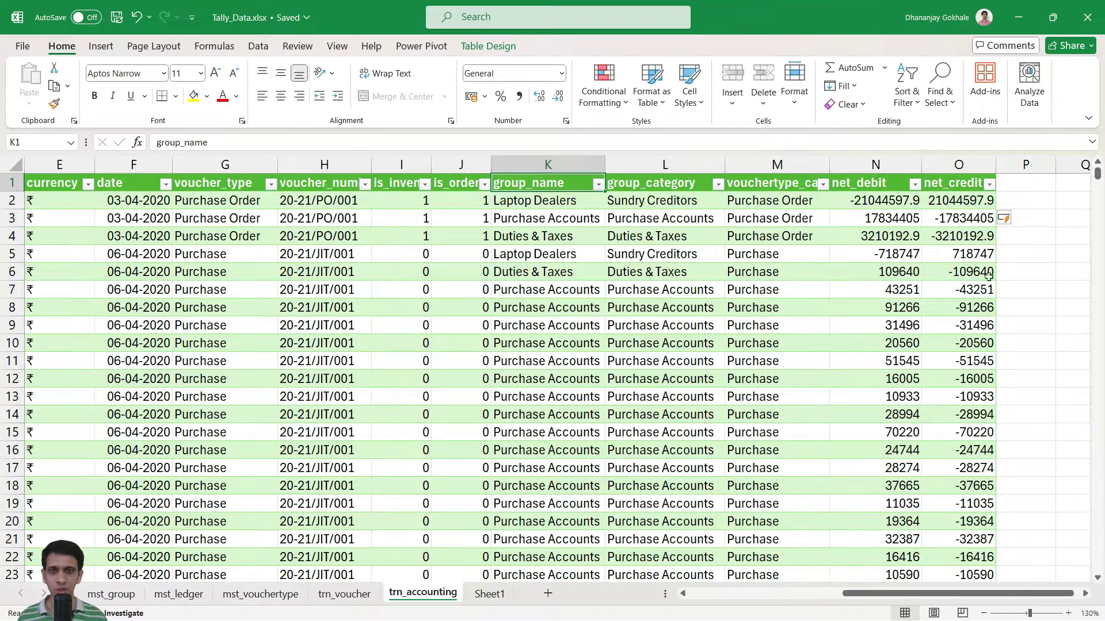
click(578, 212)
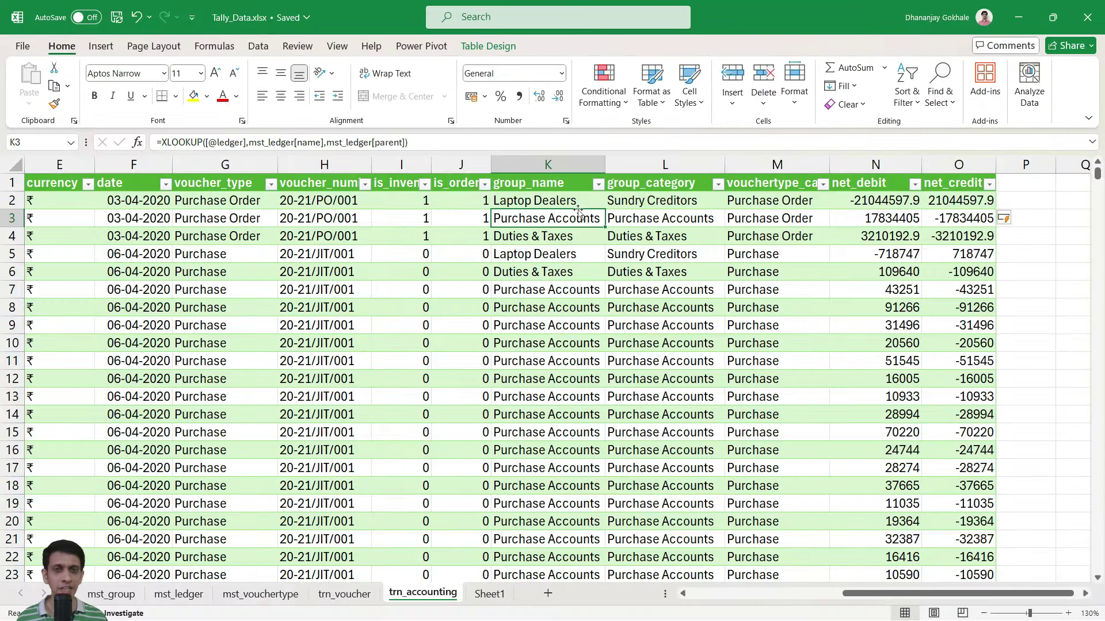
key(Up)
key(Left)
key(Left)
key(Left)
key(Left)
key(Left)
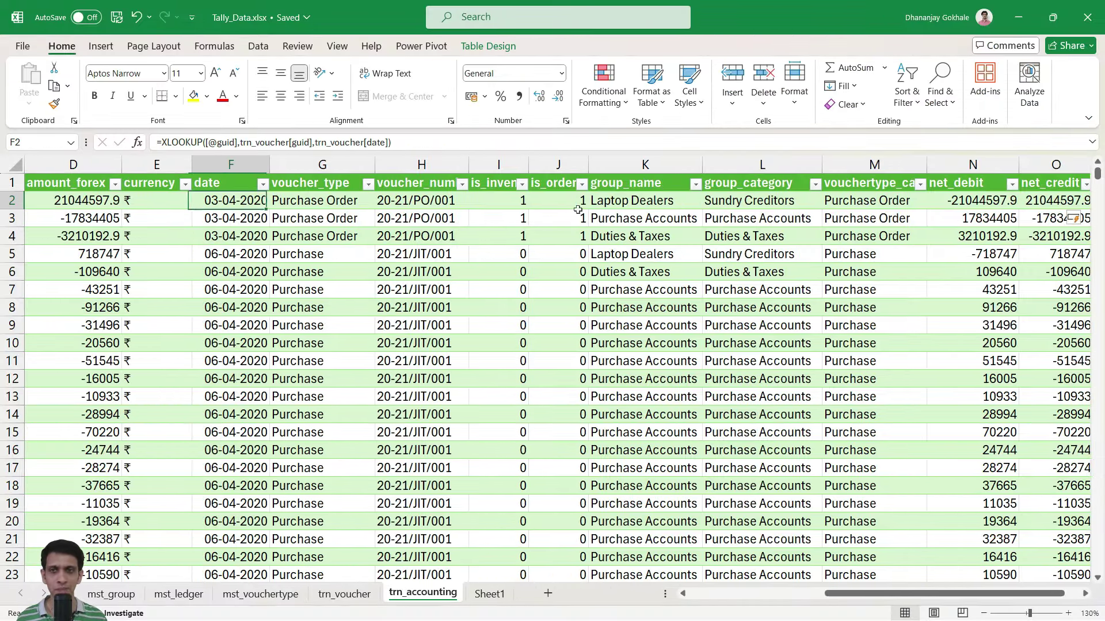
key(Up)
key(Right)
key(Right)
key(Right)
key(Right)
key(Right)
key(Down)
key(Down)
key(Down)
key(Up)
key(Up)
key(Up)
key(Left)
key(Left)
key(Left)
key(Left)
key(Left)
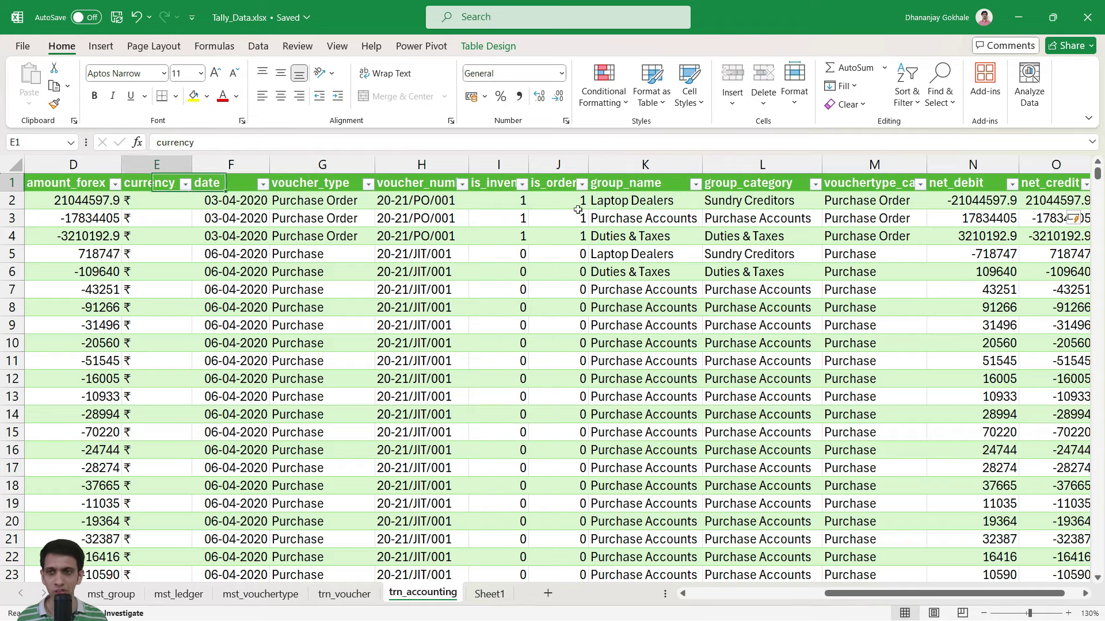
key(Left)
key(Left)
key(Left)
key(Right)
key(Right)
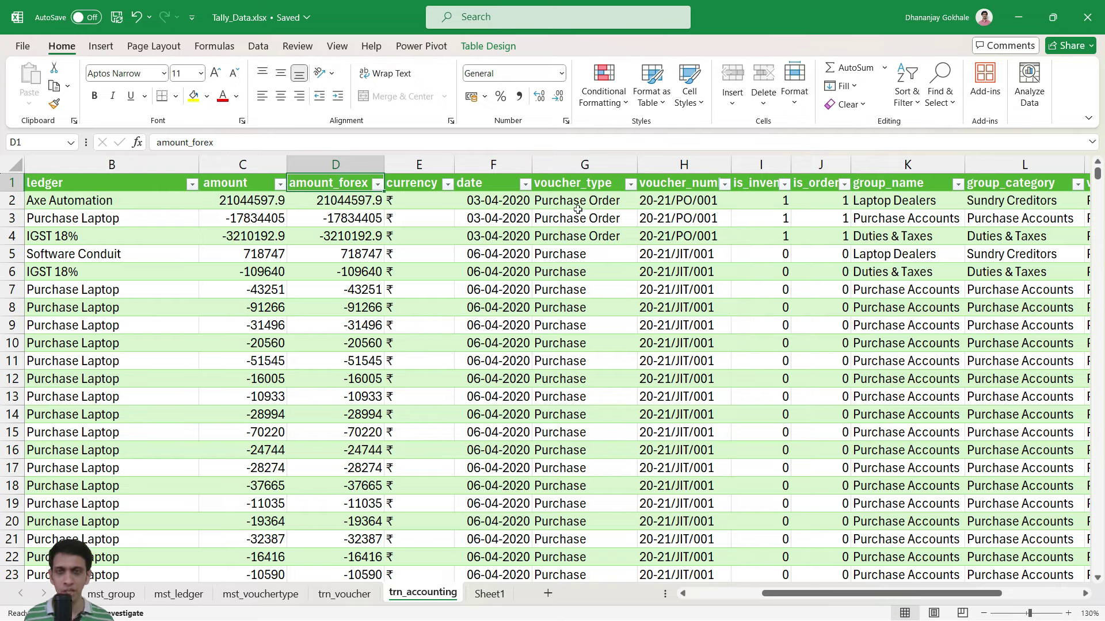
key(Right)
key(Right)
key(Right)
key(Right)
key(Right)
key(Right)
key(Right)
key(Right)
key(Right)
key(Right)
key(Right)
key(Right)
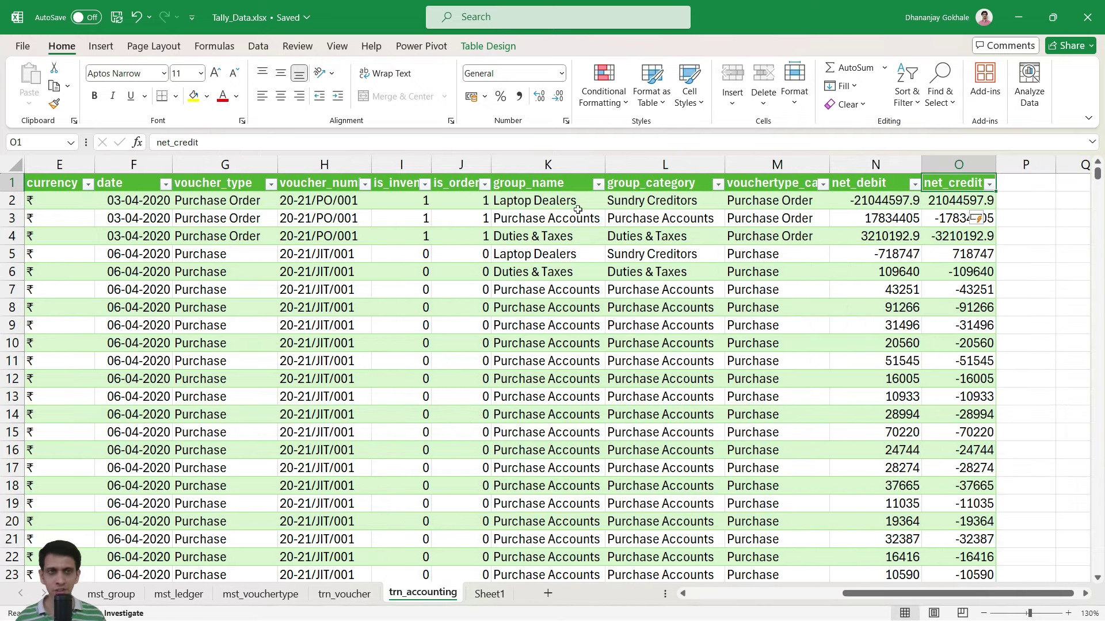
Step: Add a party_name header to the table and begin an XLOOKUP on the row's guid
text(part)
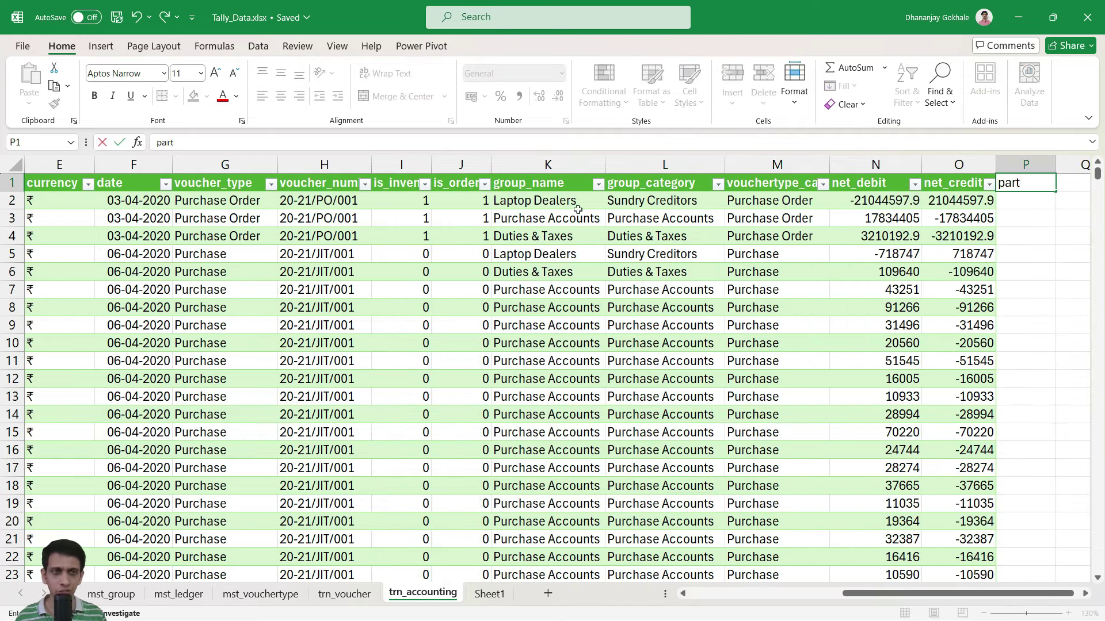
text(y_name)
key(Return)
text(=XLOOKUP()
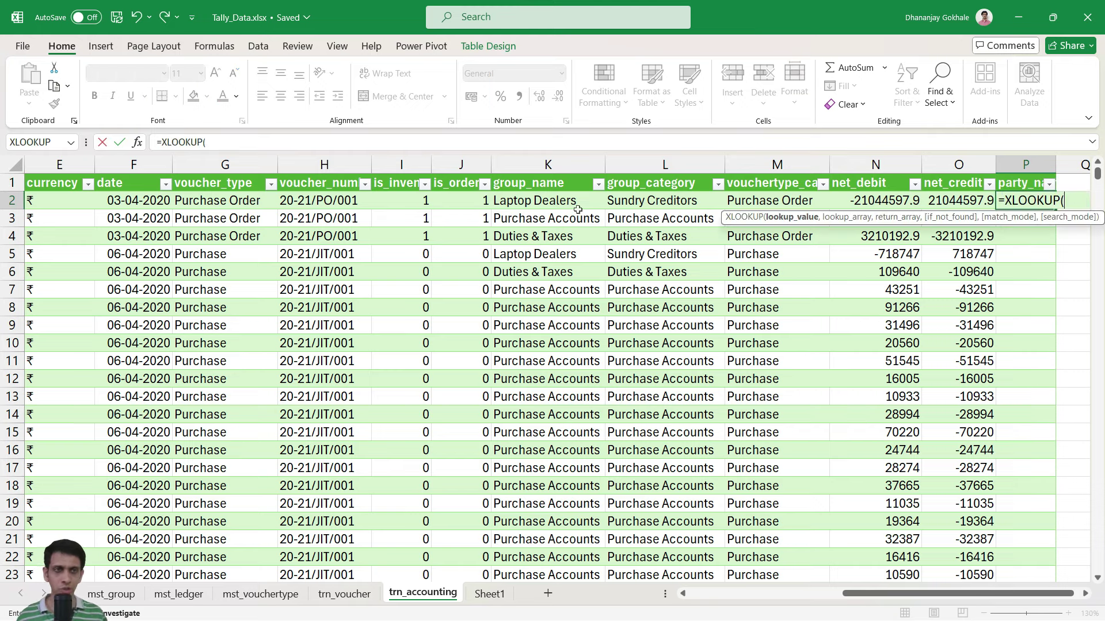
key(Left)
key(Left)
key(Left)
key(Left)
key(Left)
key(Left)
key(Left)
key(Left)
key(Left)
key(Left)
key(Left)
key(Left)
key(Left)
key(Left)
key(Left)
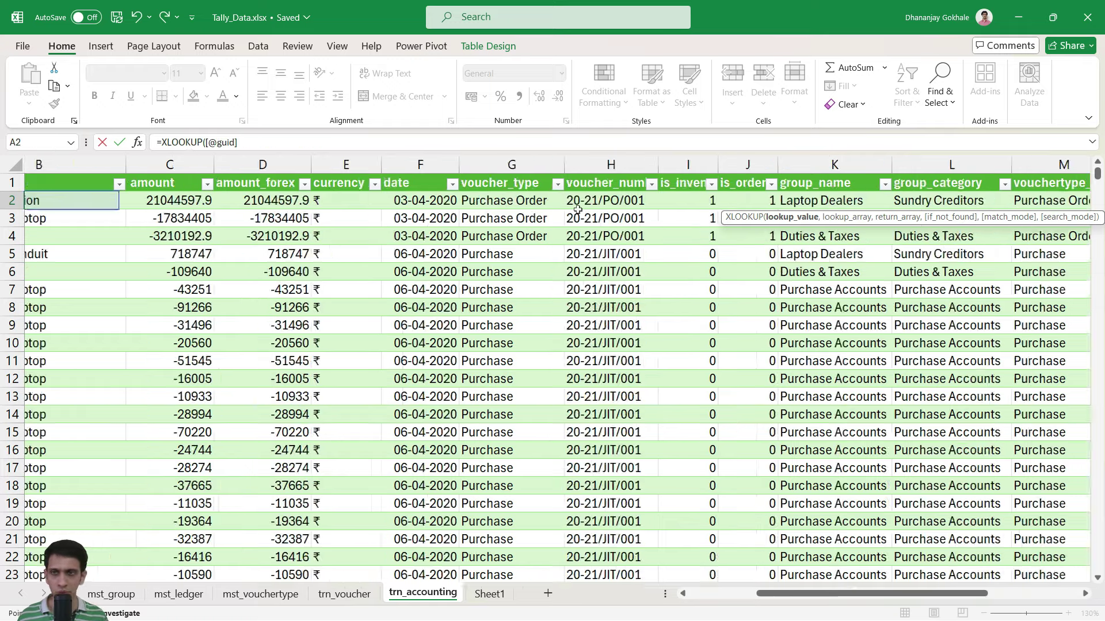
text(,)
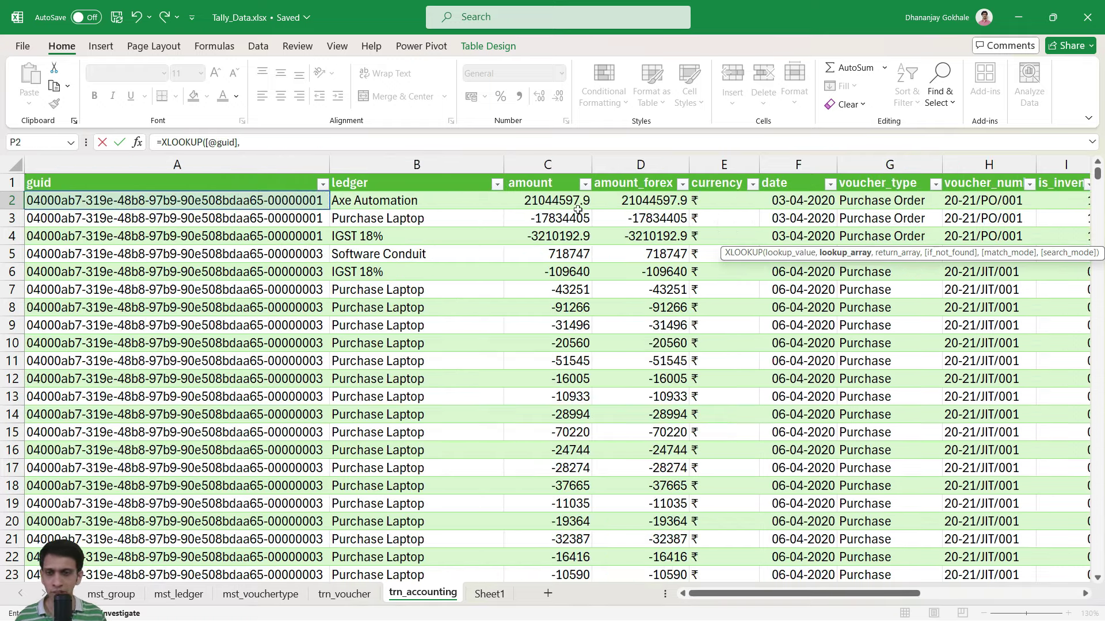
Step: Finish the XLOOKUP using trn_voucher[guid] and trn_voucher[party_name], then widen column P
click(344, 594)
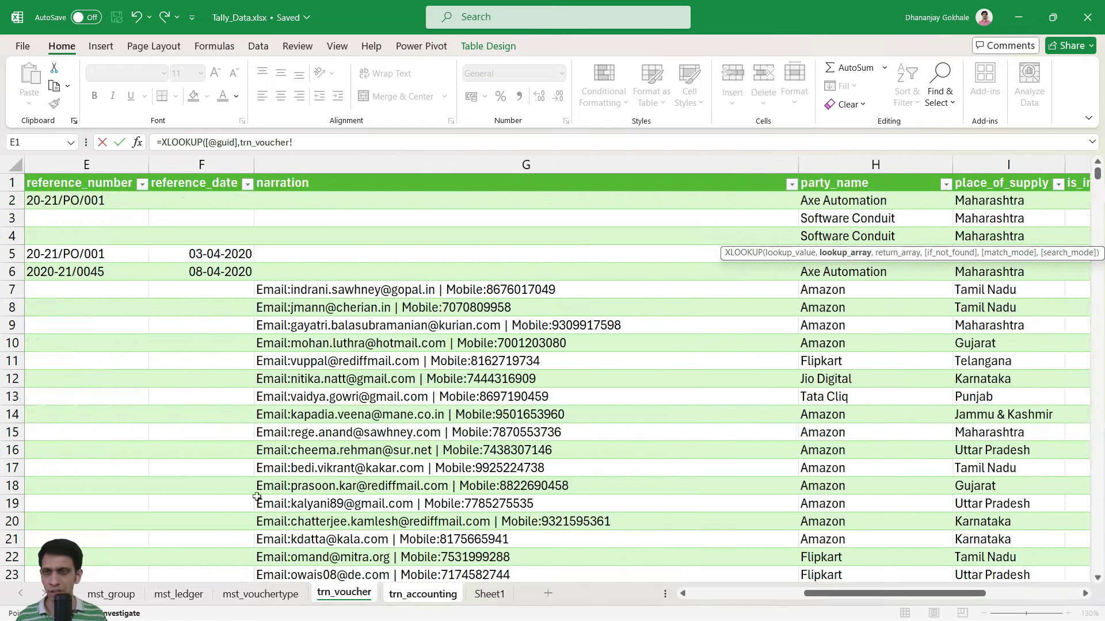
click(77, 320)
key(Left)
key(Left)
key(Left)
key(Left)
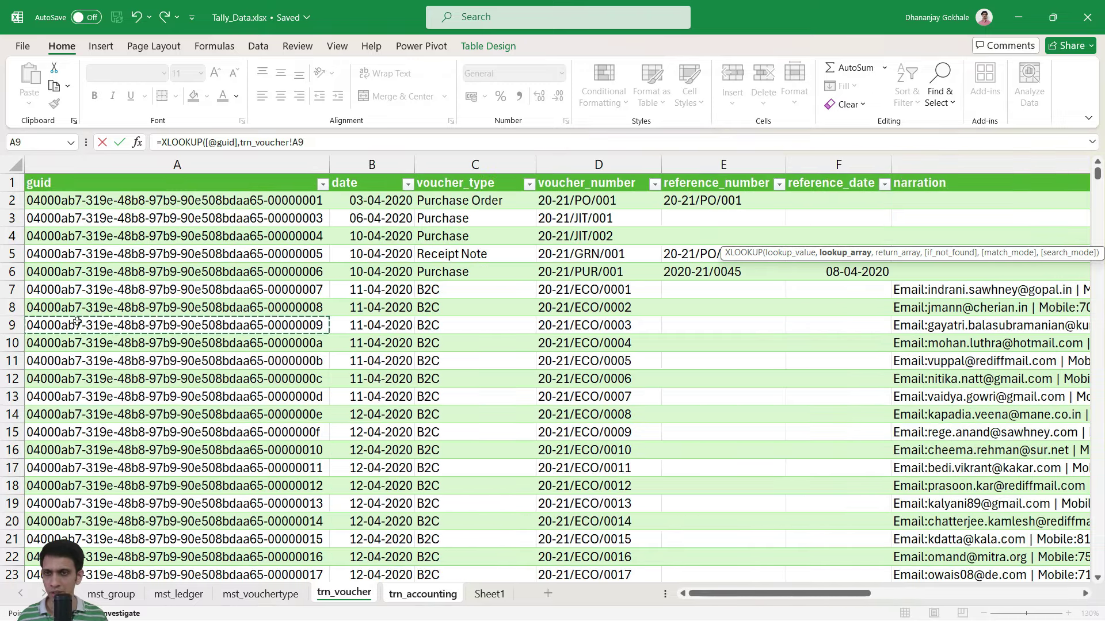
key(ctrl+space)
text(,)
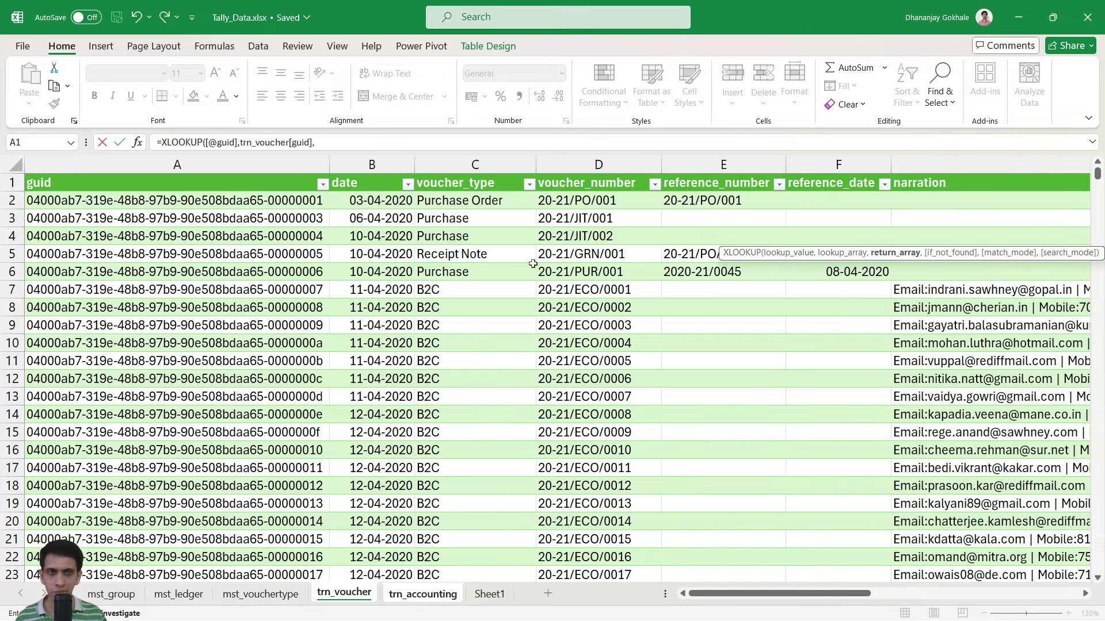
click(706, 304)
key(Right)
key(Right)
key(Right)
key(Right)
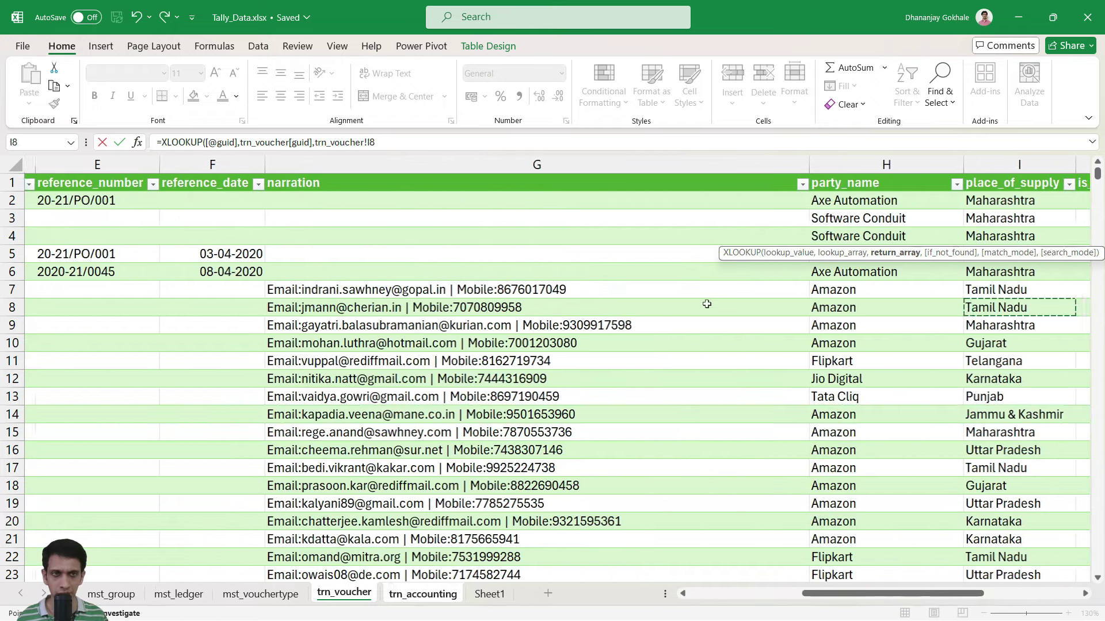
key(Left)
key(ctrl+space)
text(_)
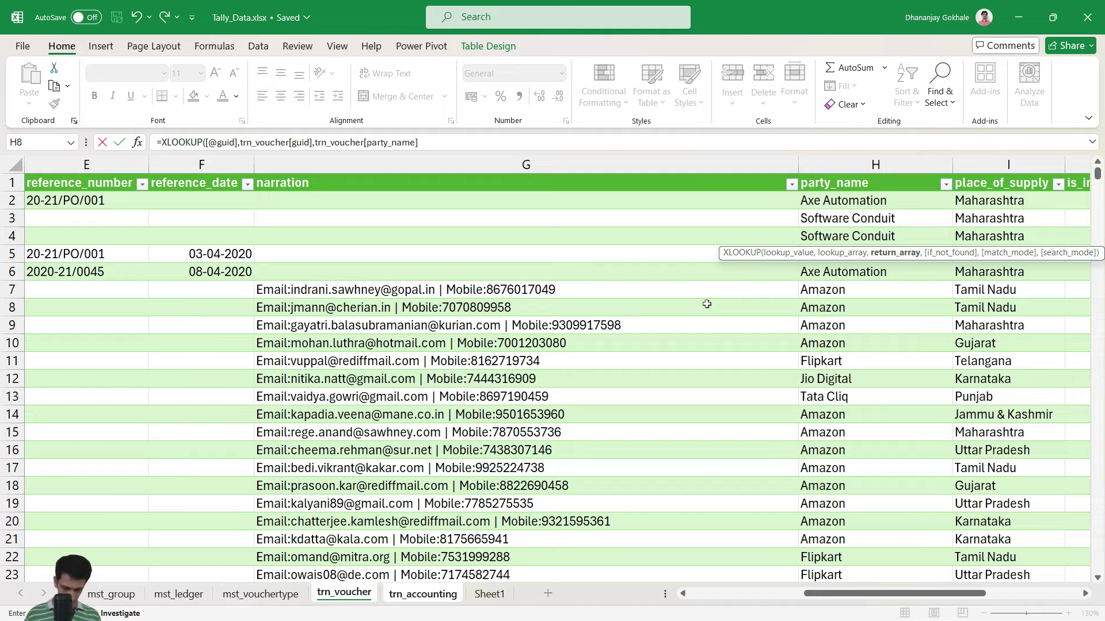
key(Return)
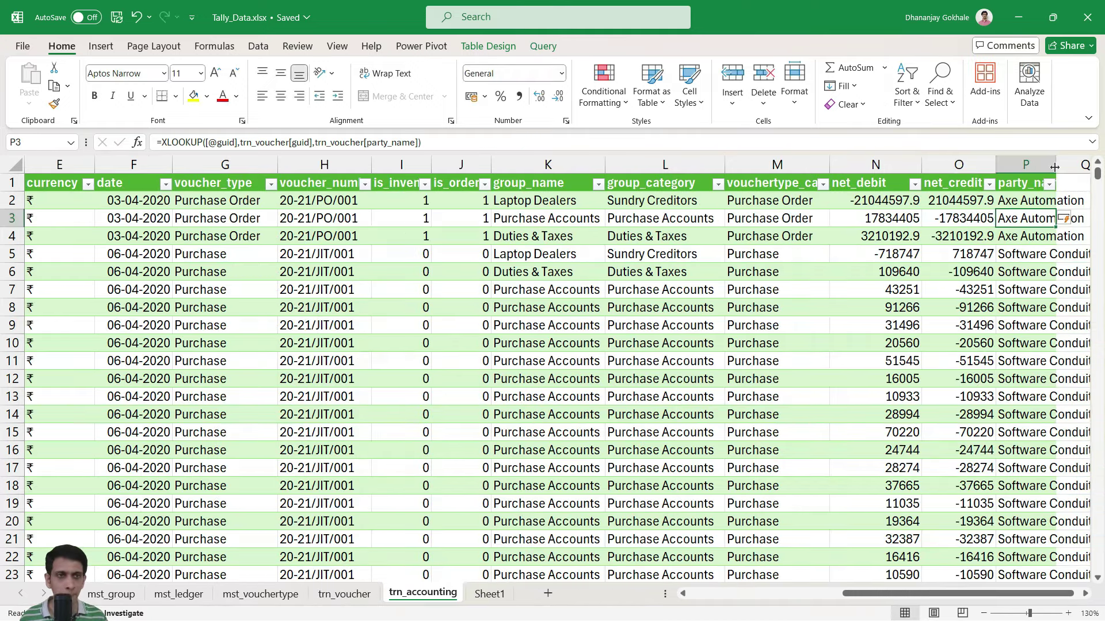
drag(1056, 166, 1072, 165)
Step: Widen the party_name column further, switch AutoSave on, and return to the top of the table
key(Right)
key(Right)
key(Right)
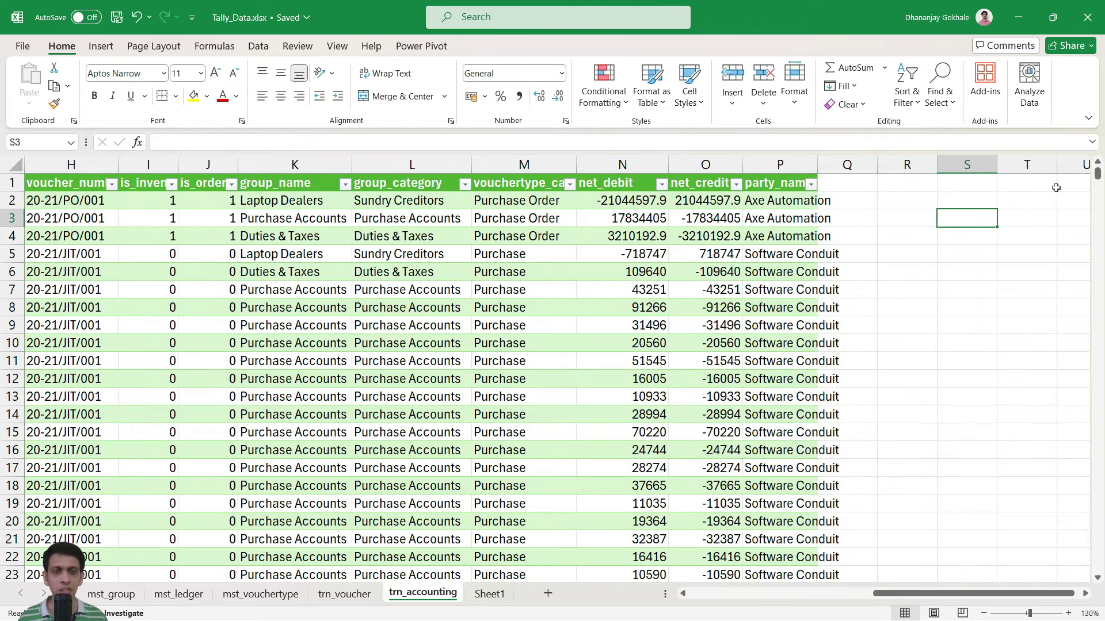
drag(819, 169, 875, 167)
click(802, 184)
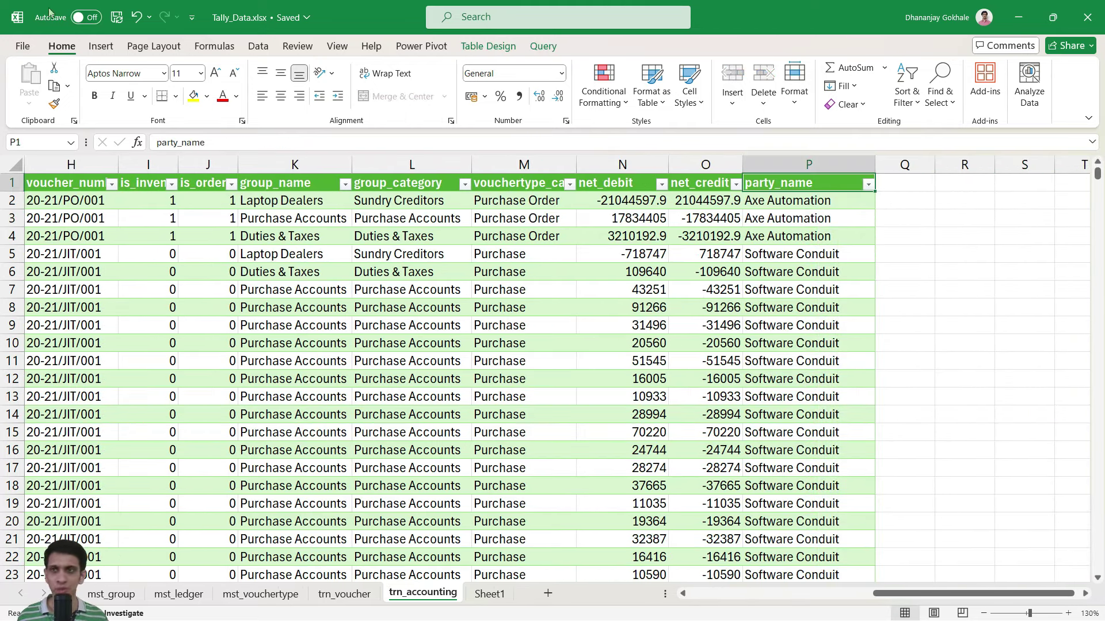
click(89, 18)
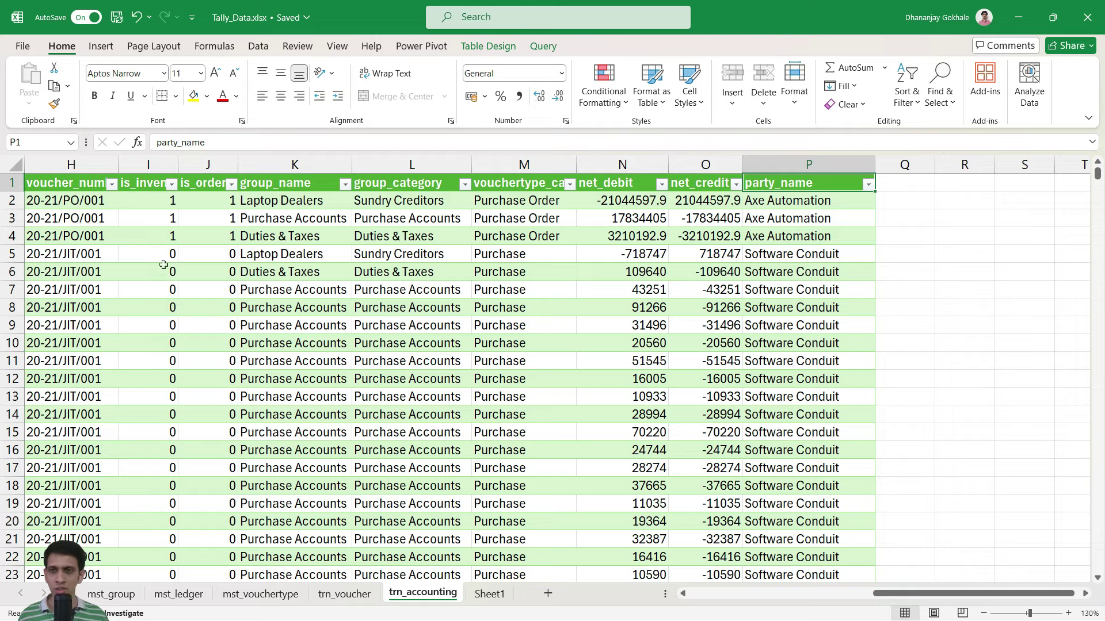
click(191, 249)
key(ctrl+Home)
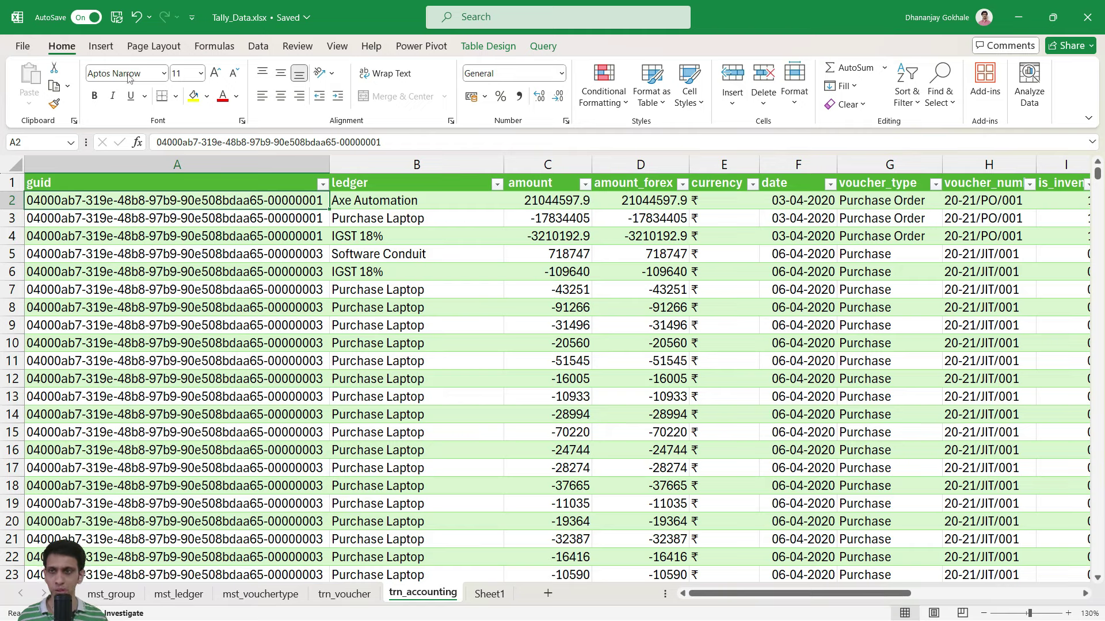
Step: Insert a PivotTable from the trn_accounting table on a new worksheet
click(104, 52)
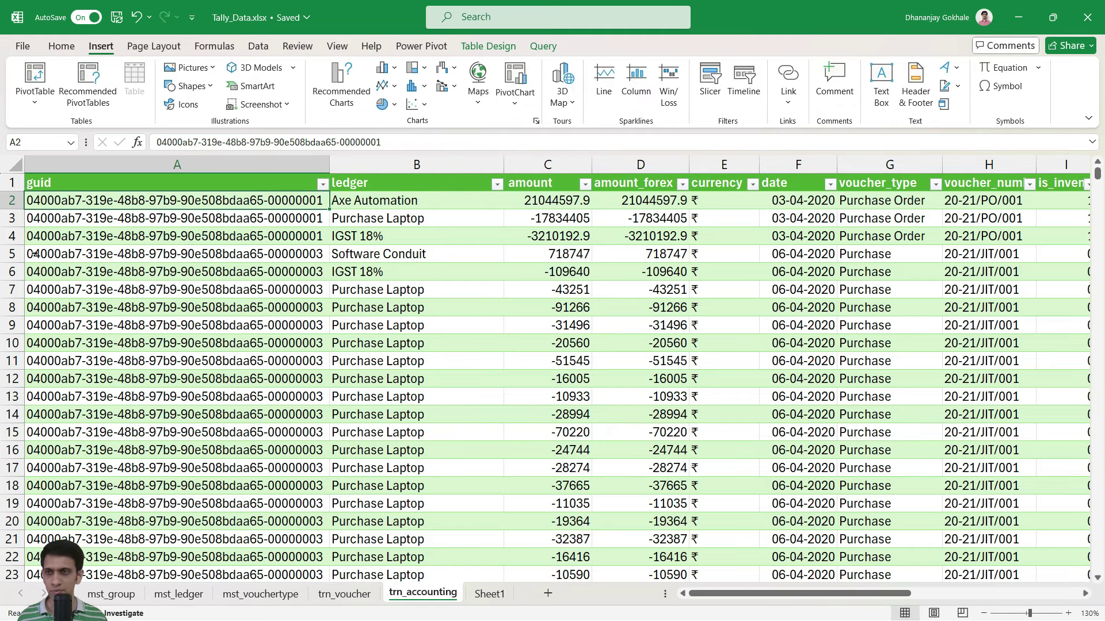
click(39, 103)
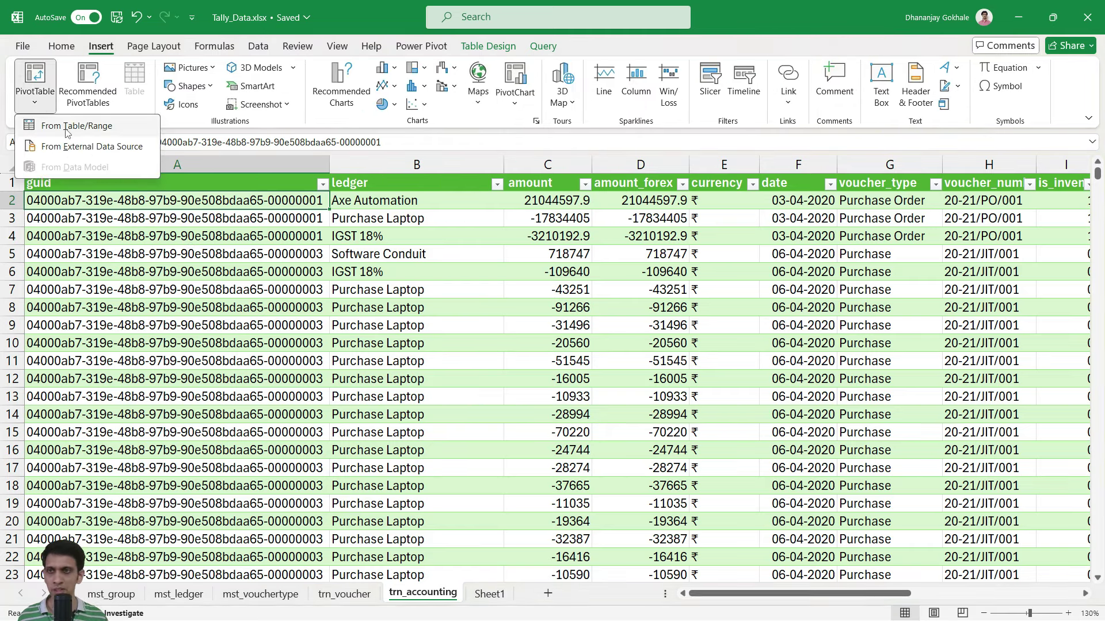
click(61, 122)
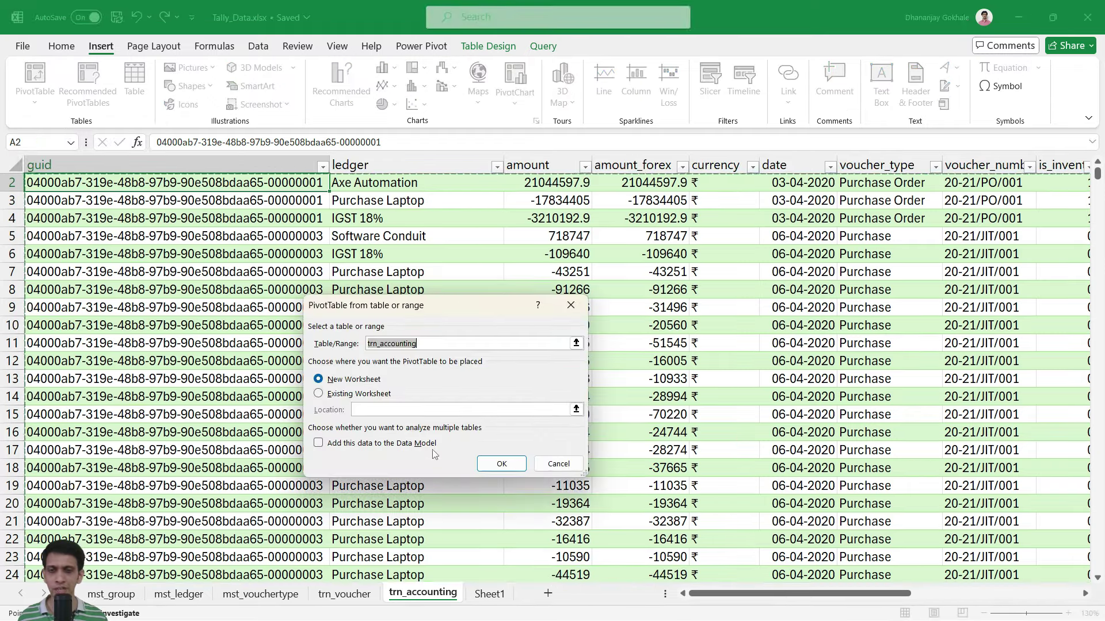
click(498, 463)
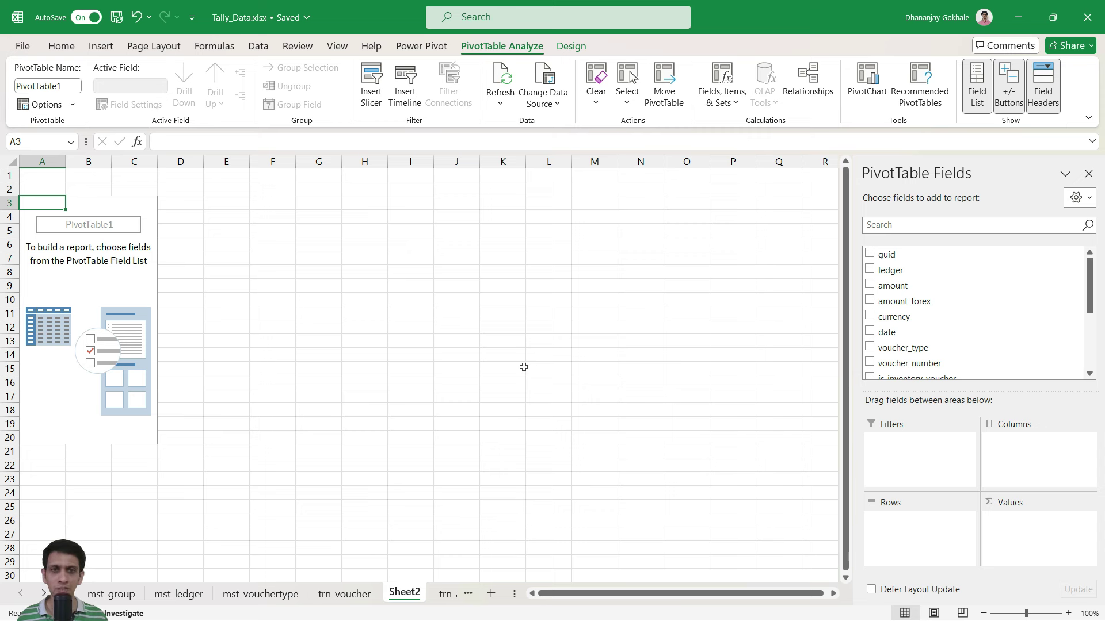
Step: Place party_name in the Rows area and review the listed parties
scroll(923, 276, down, 3)
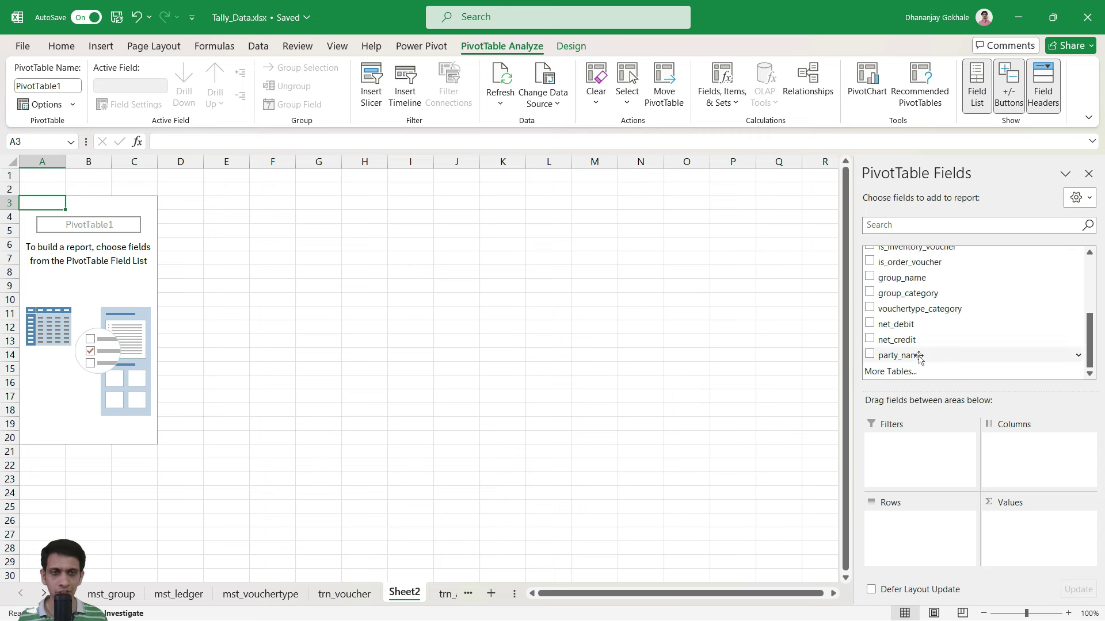
drag(919, 357, 922, 537)
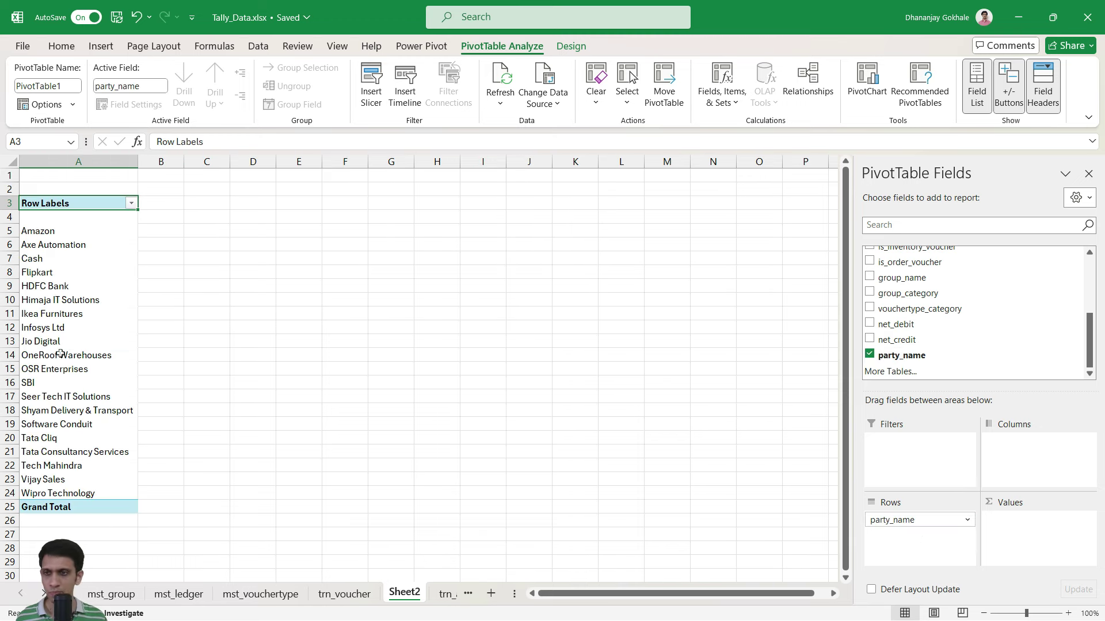
scroll(71, 293, down, 1)
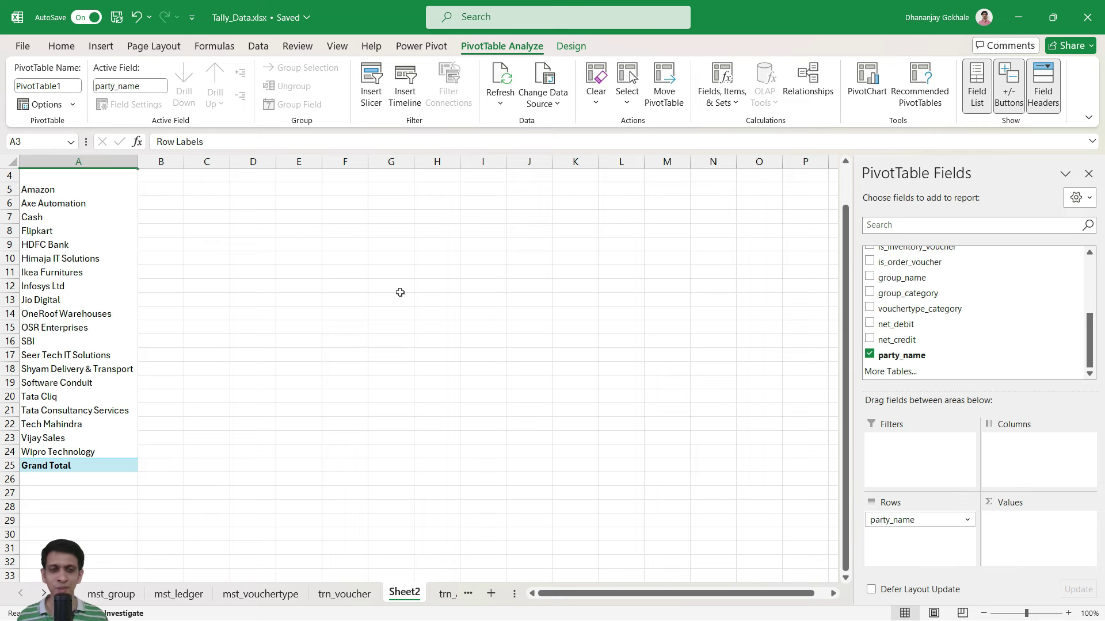
scroll(360, 328, up, 1)
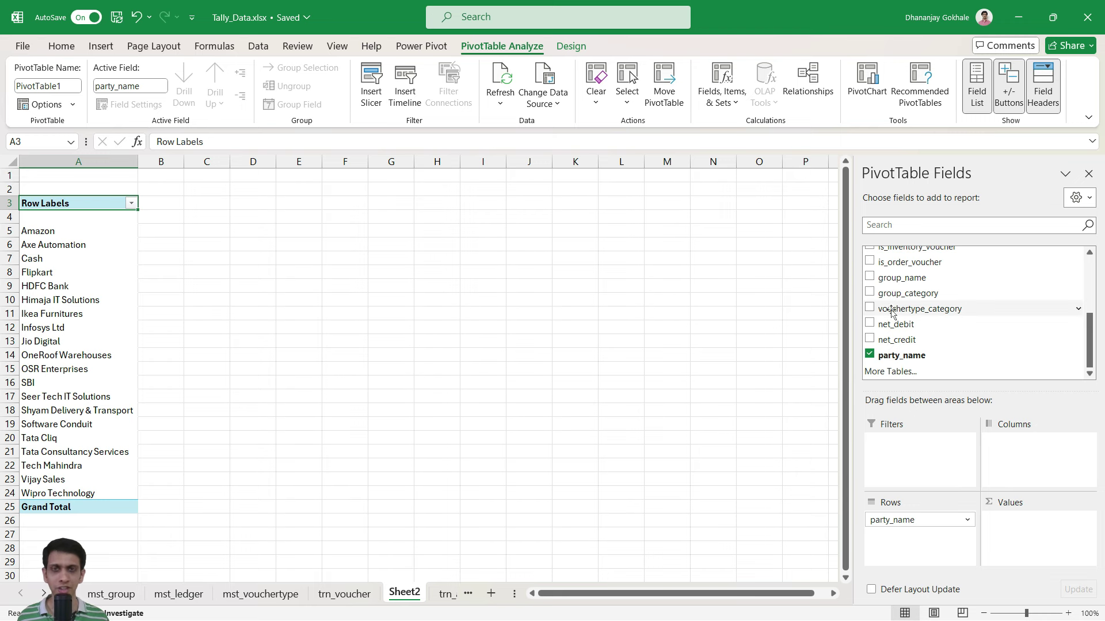
scroll(921, 308, up, 2)
scroll(921, 308, up, 2)
scroll(927, 322, down, 4)
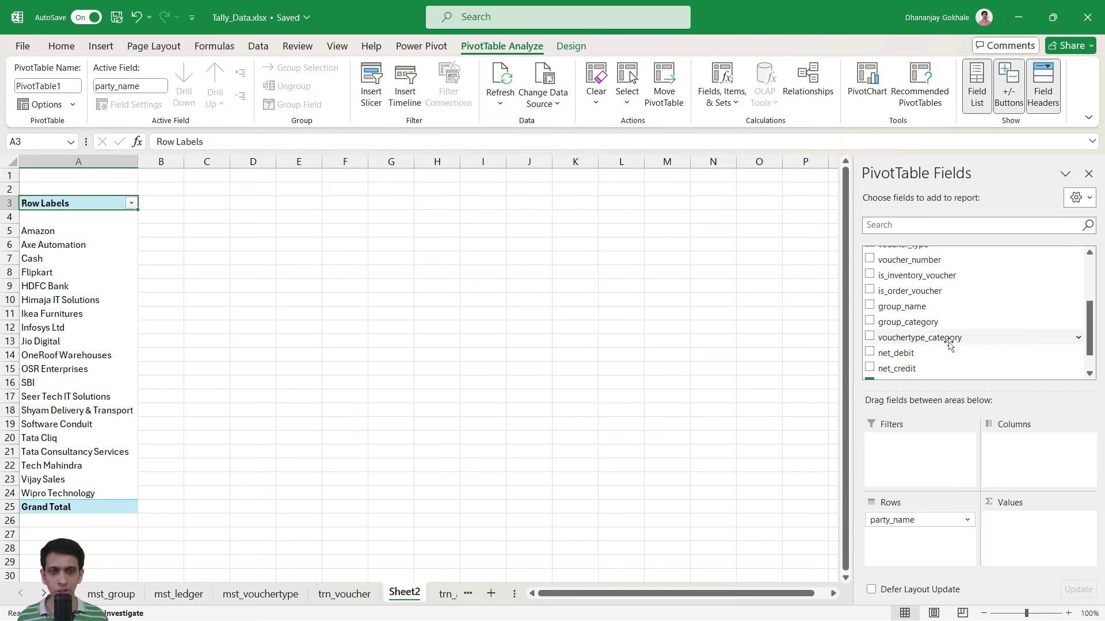
scroll(927, 322, up, 2)
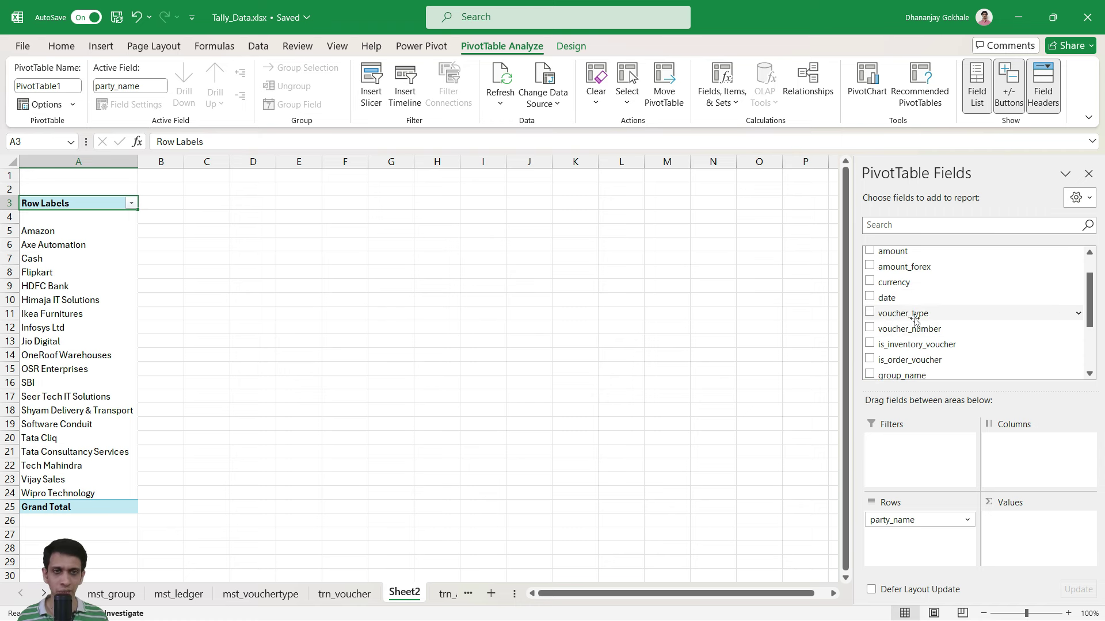
scroll(927, 316, down, 2)
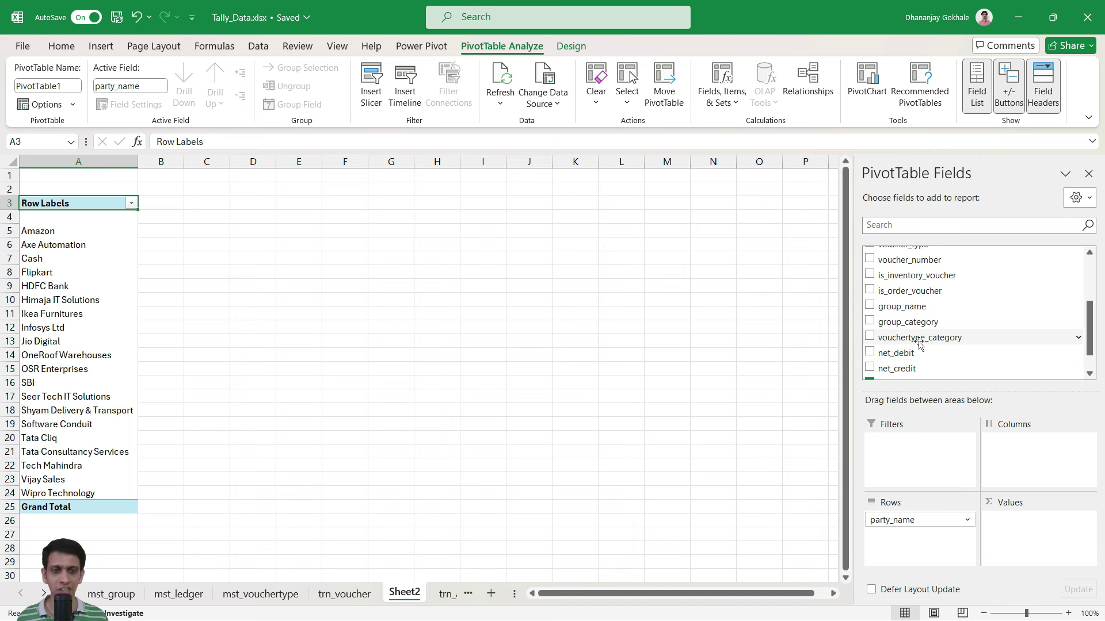
Step: Add vouchertype_category as a report filter and restrict it to Sales only
drag(918, 344, 920, 464)
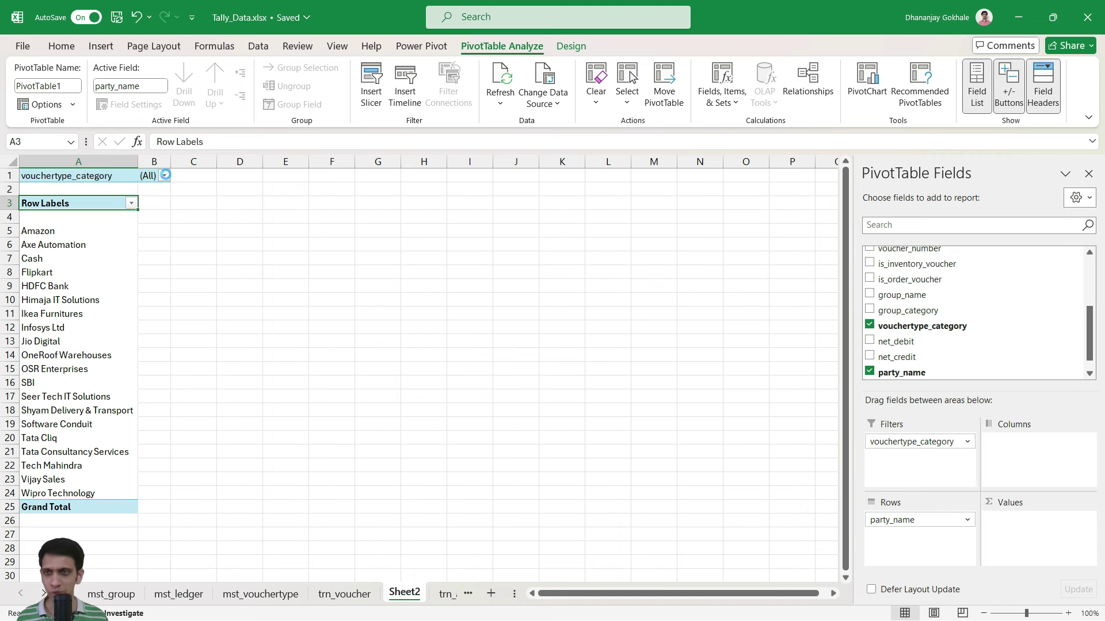
click(164, 176)
click(9, 337)
click(25, 217)
scroll(35, 260, down, 1)
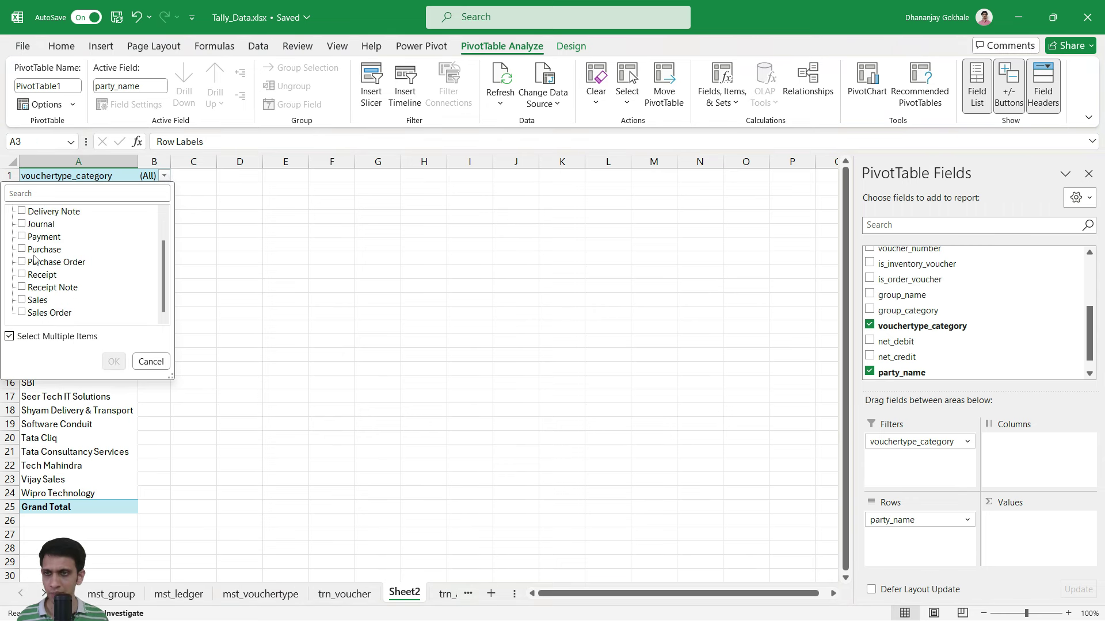
click(22, 301)
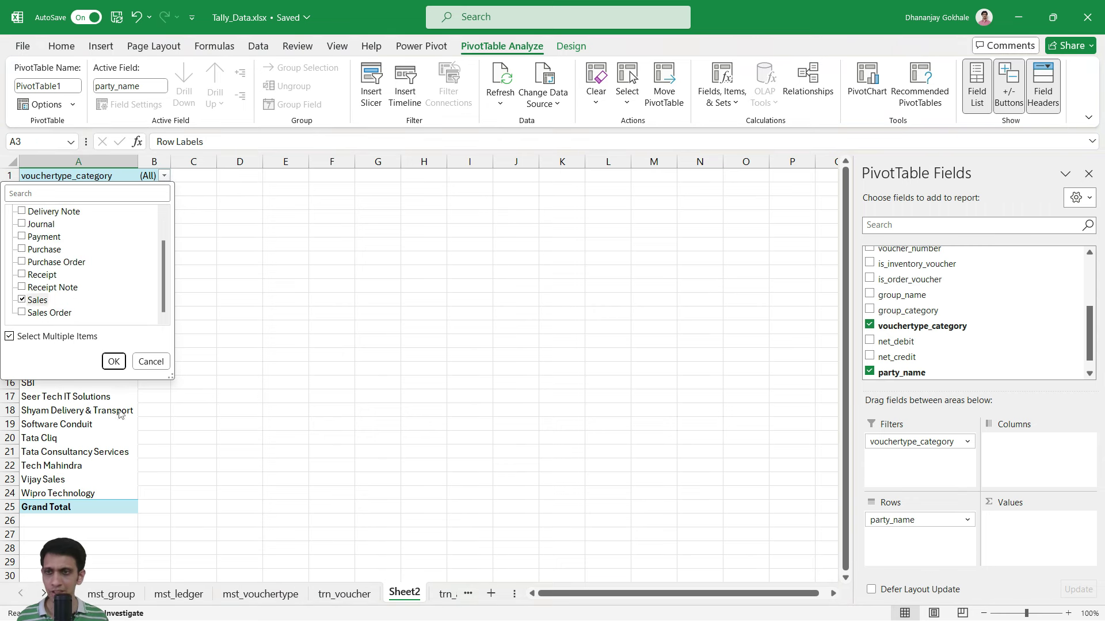
click(113, 362)
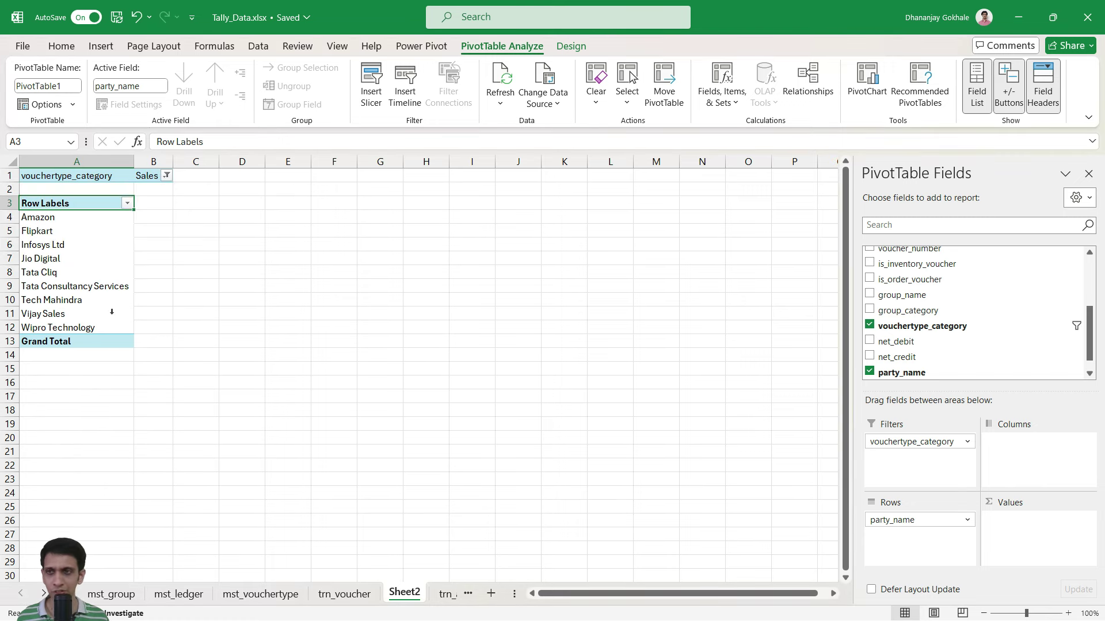
click(53, 230)
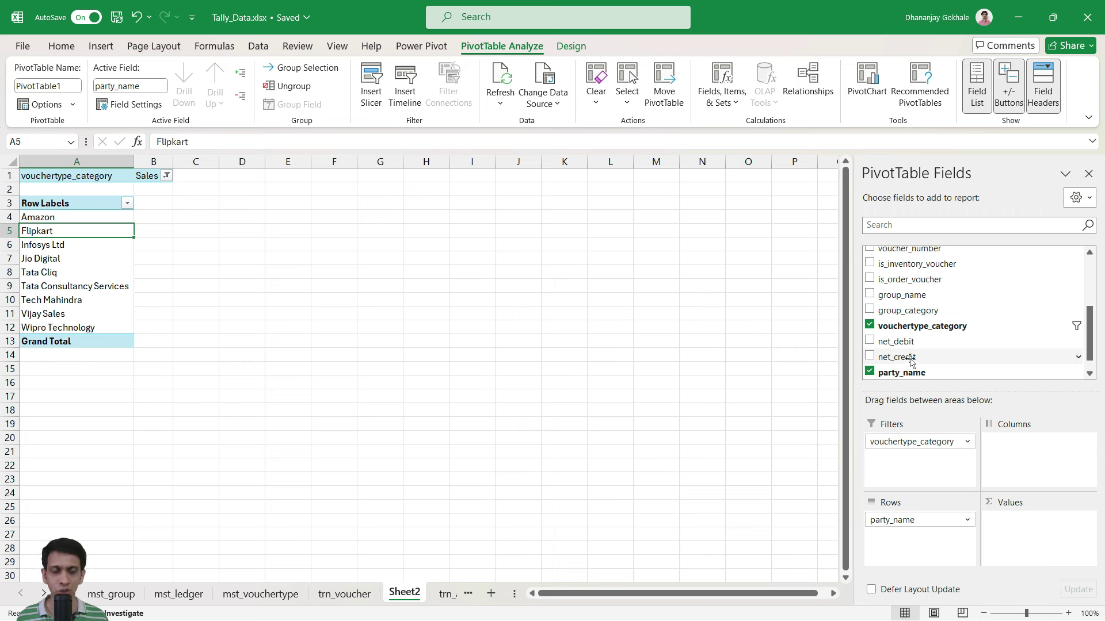
Step: Add Sum of net_credit to Values and group_category as a second report filter
drag(911, 359, 1062, 538)
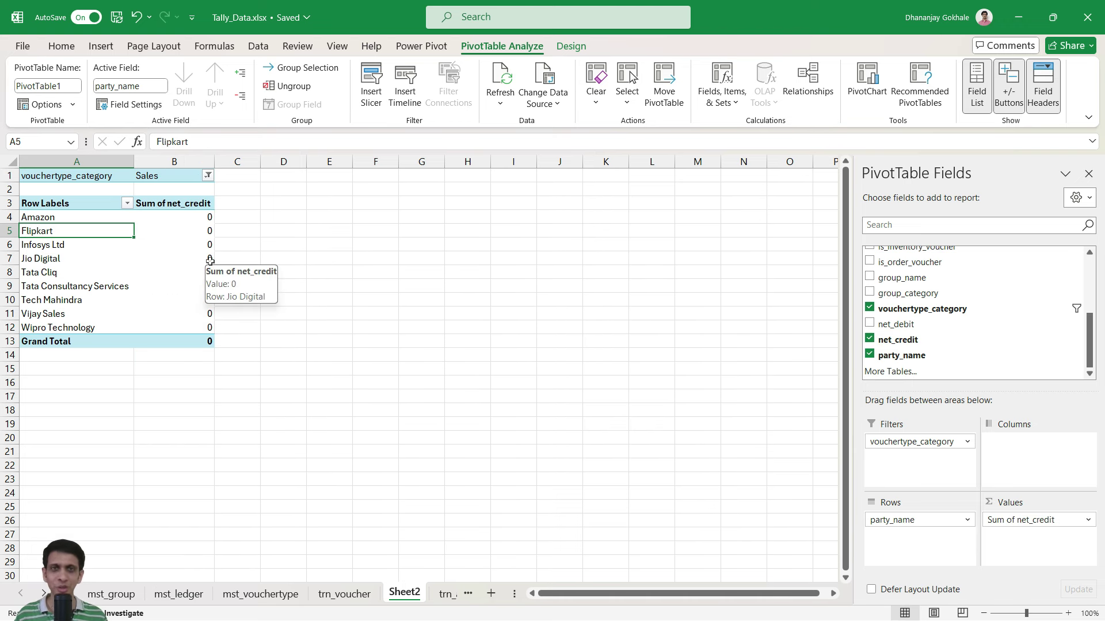
mouse_move(163, 290)
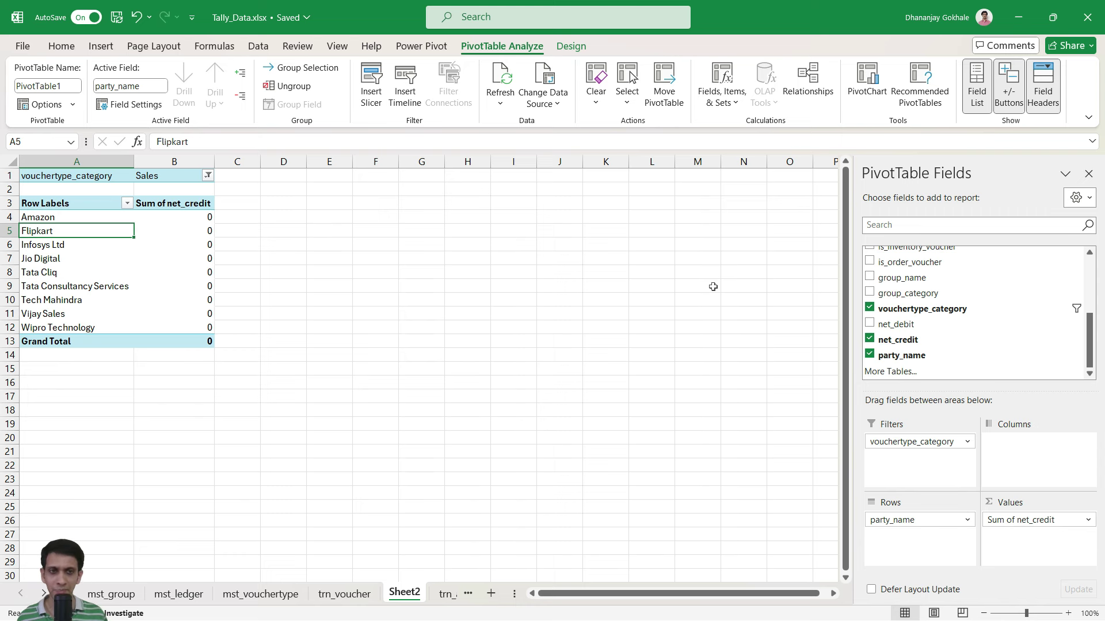
drag(943, 293, 920, 459)
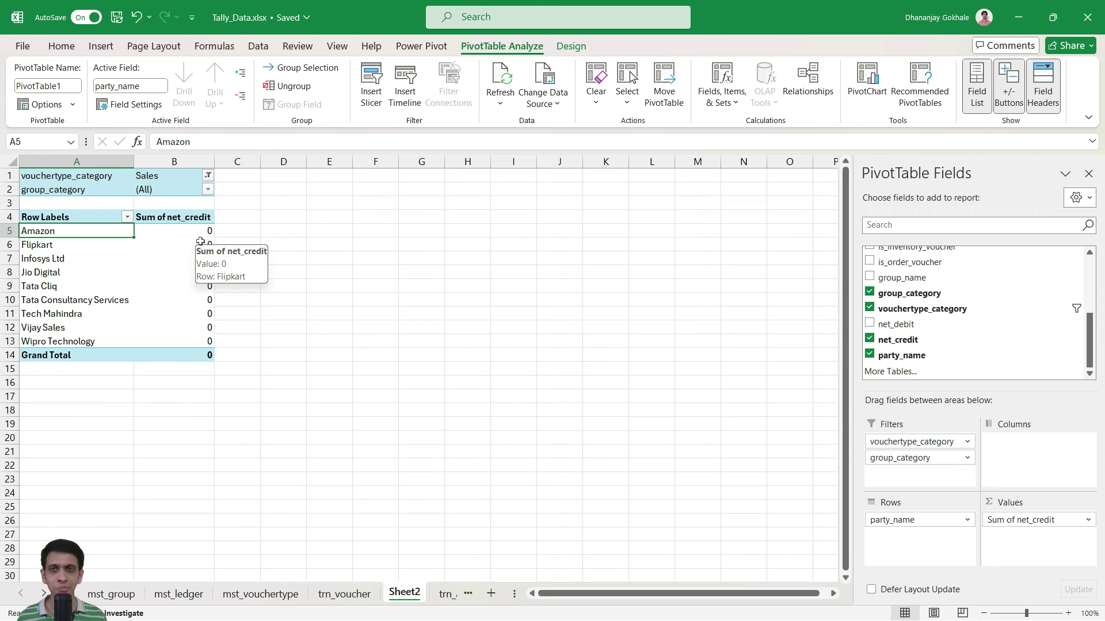
Step: Restrict the group_category filter to Sales Accounts only, giving a 325878252 total
click(208, 190)
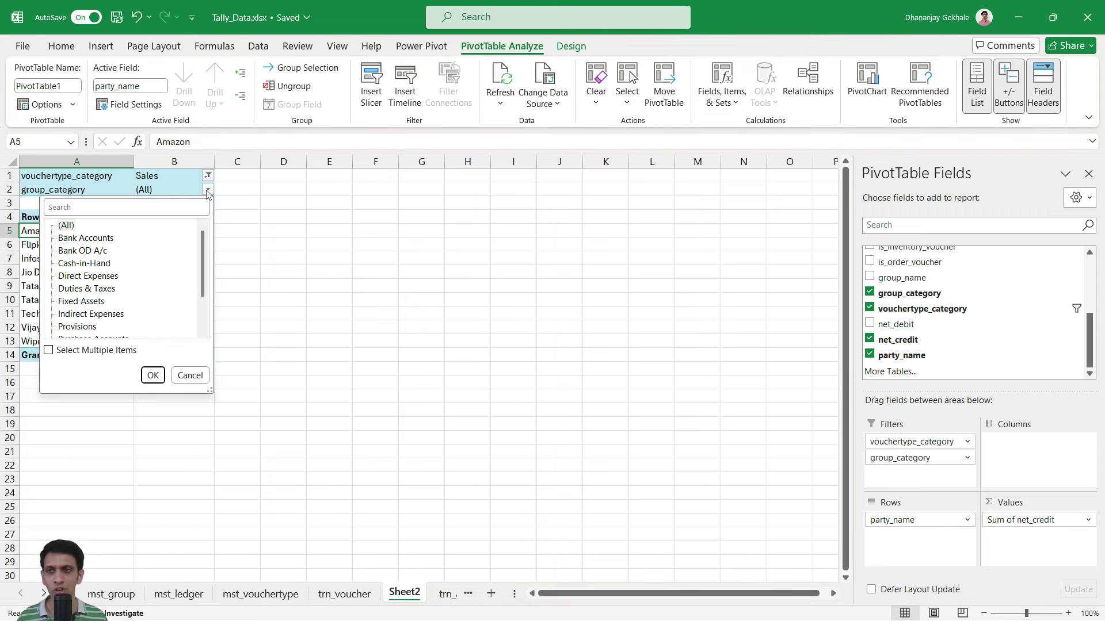
click(49, 351)
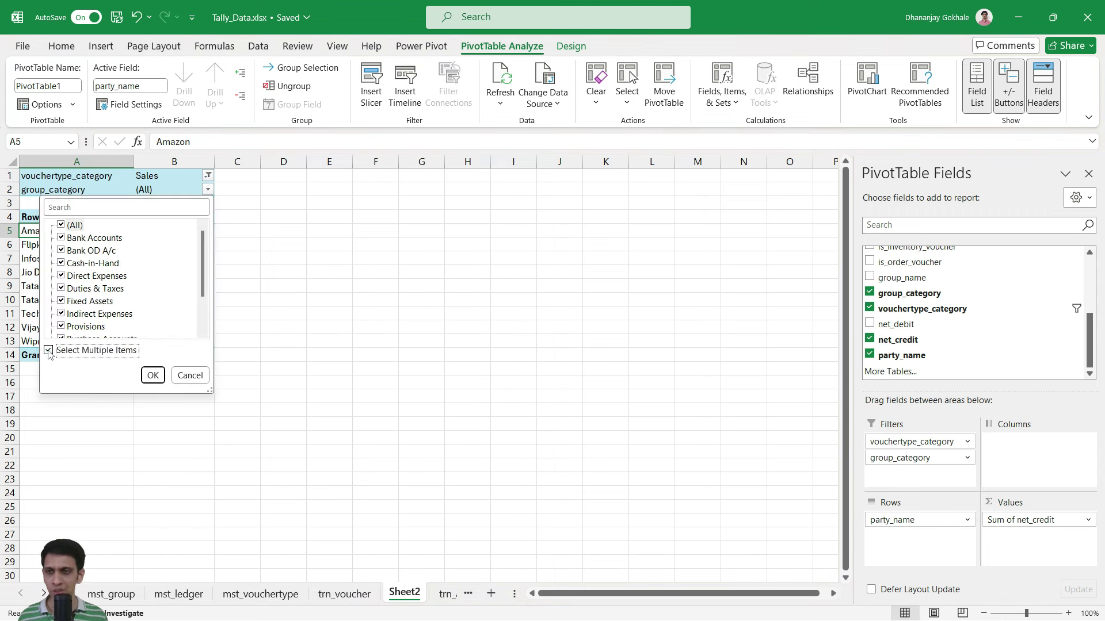
click(62, 226)
scroll(77, 265, down, 2)
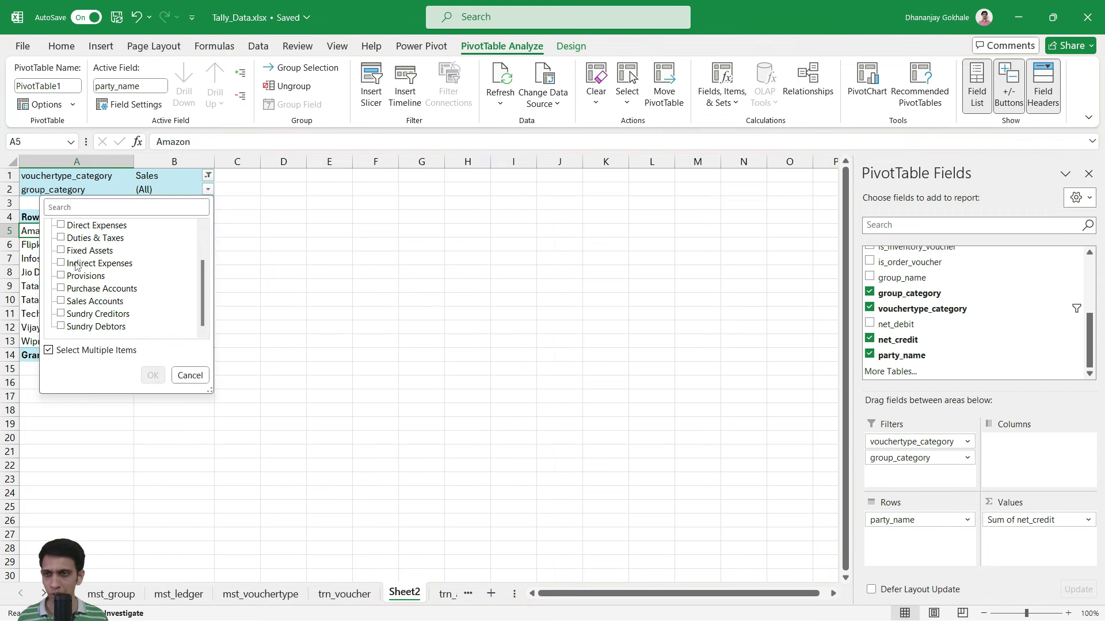
click(61, 302)
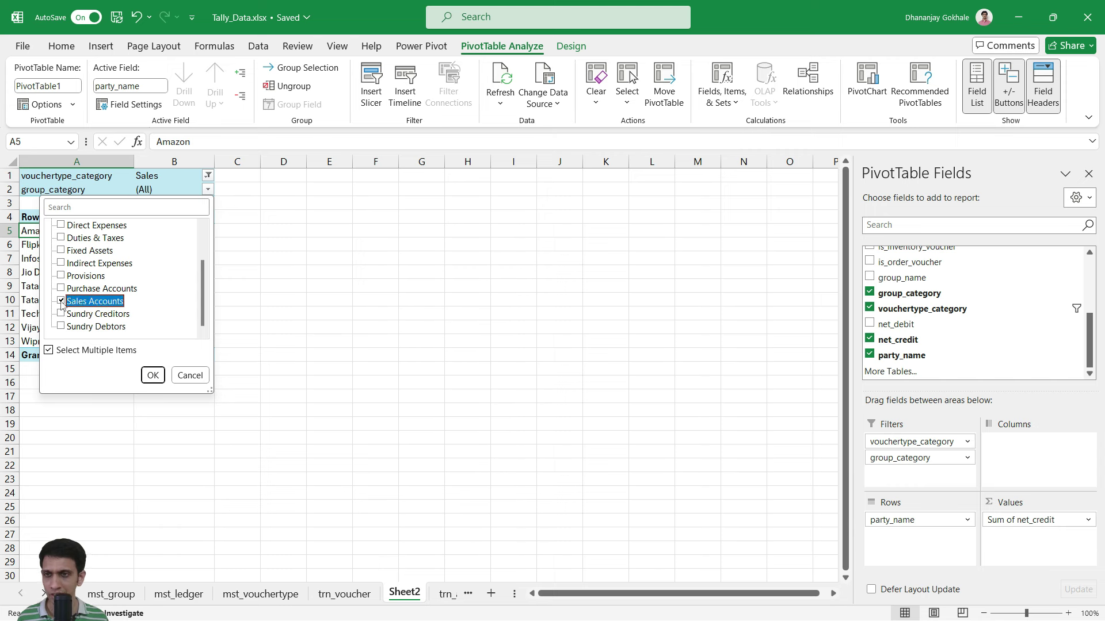
click(153, 375)
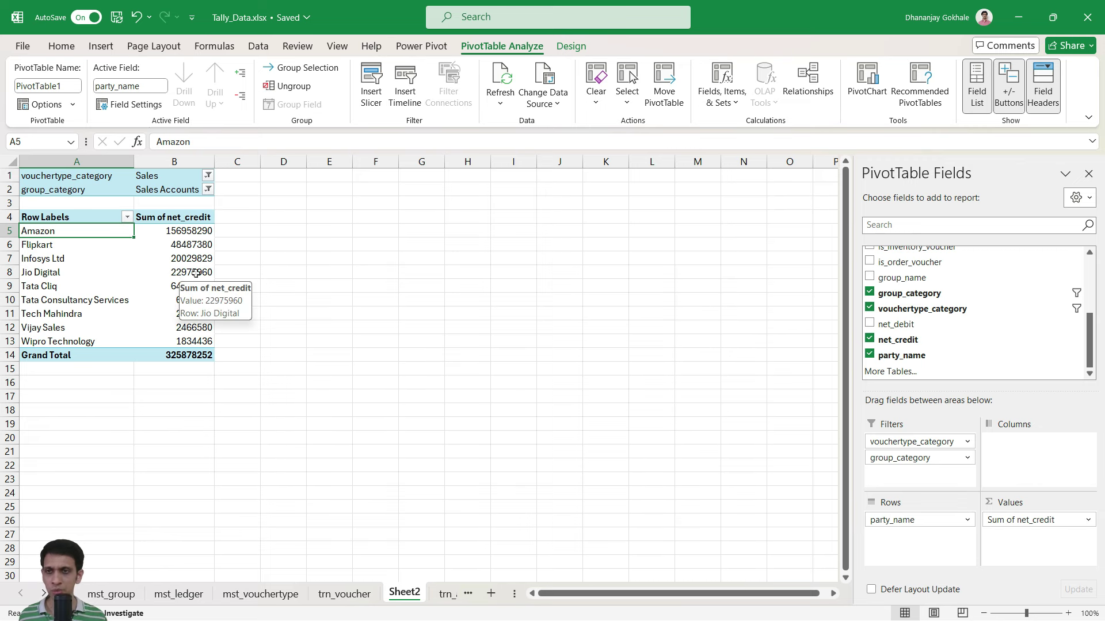
scroll(196, 274, up, 2)
click(229, 235)
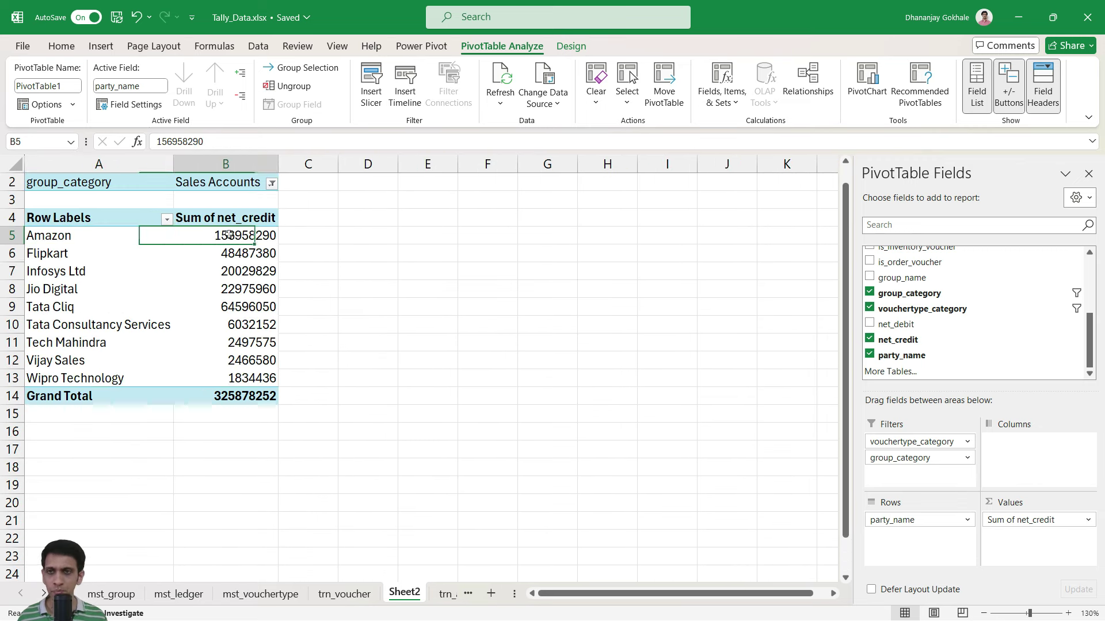
Step: Format Sum of net_credit as Number with a 1000 separator and 0 decimal places
click(1089, 521)
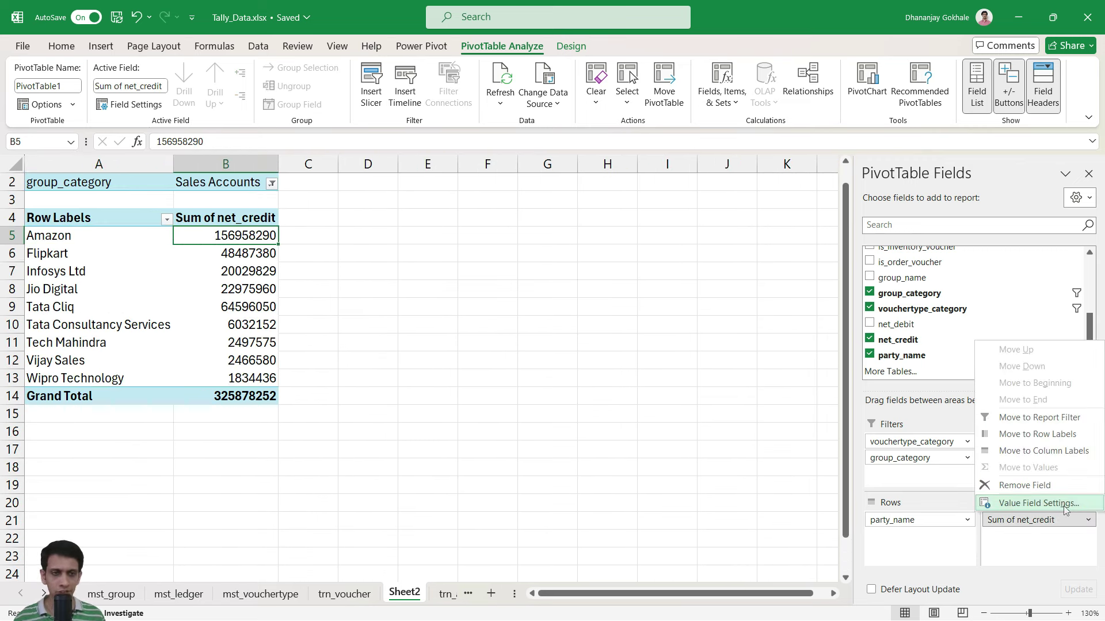
click(1038, 502)
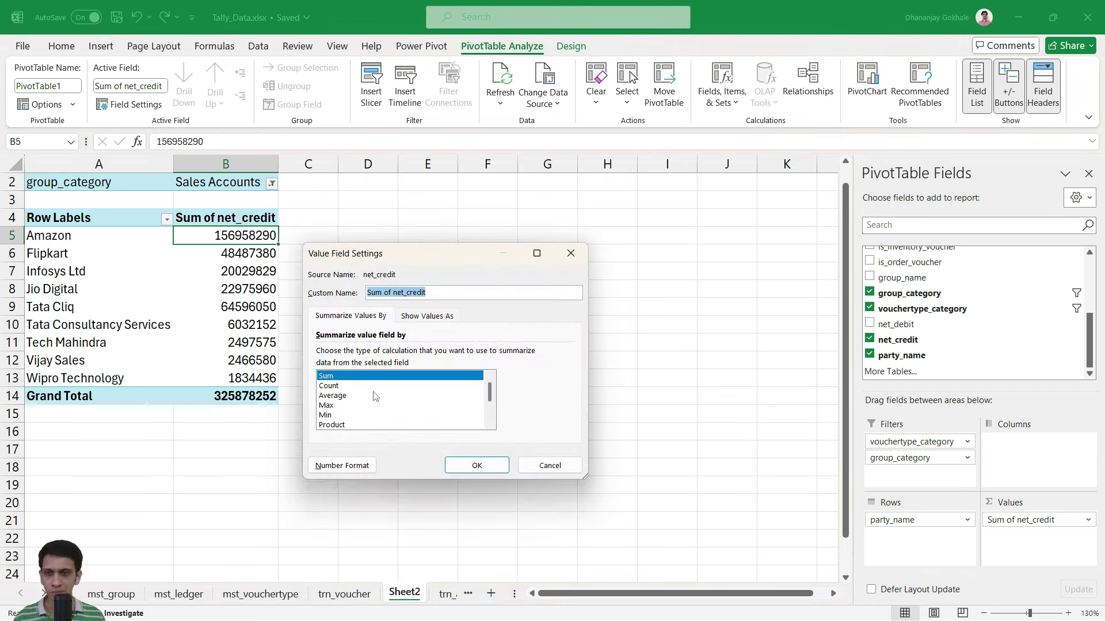
click(342, 466)
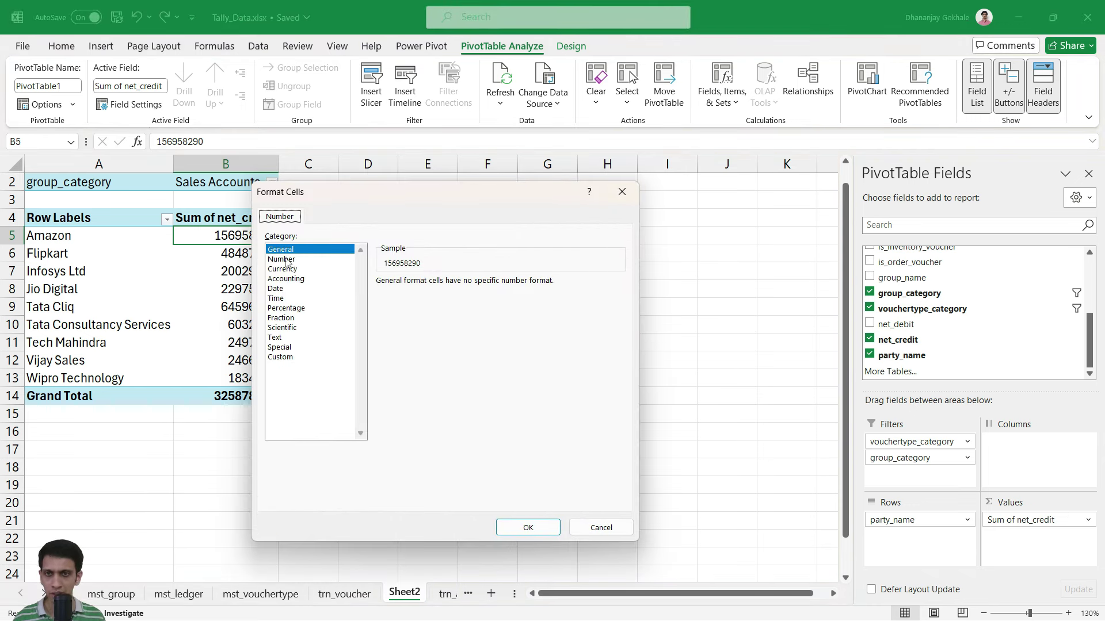
click(290, 260)
click(397, 302)
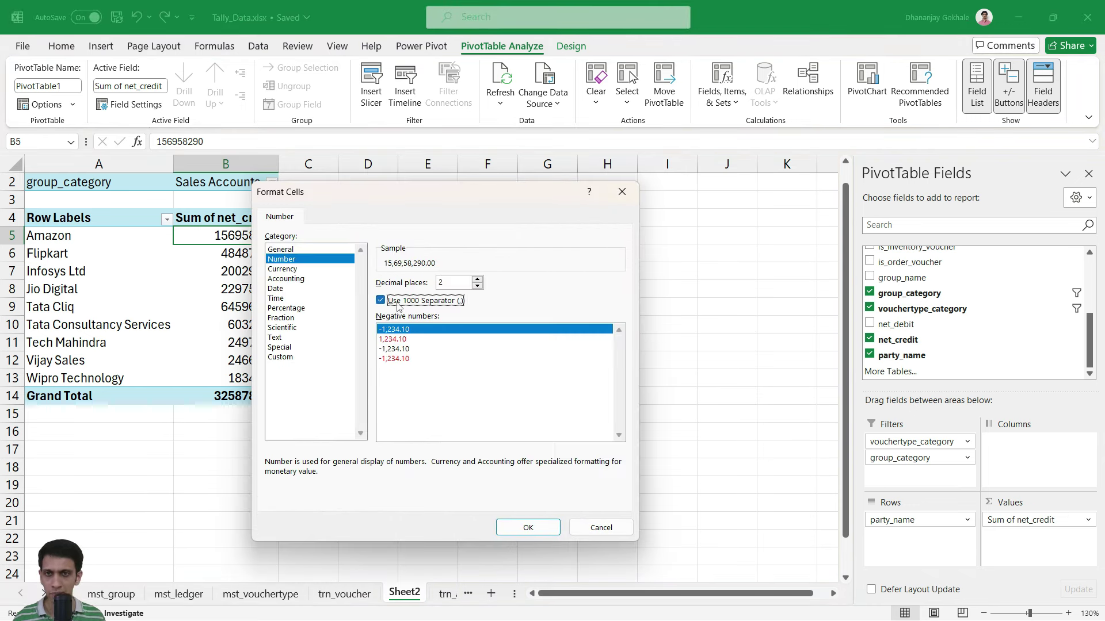
click(477, 287)
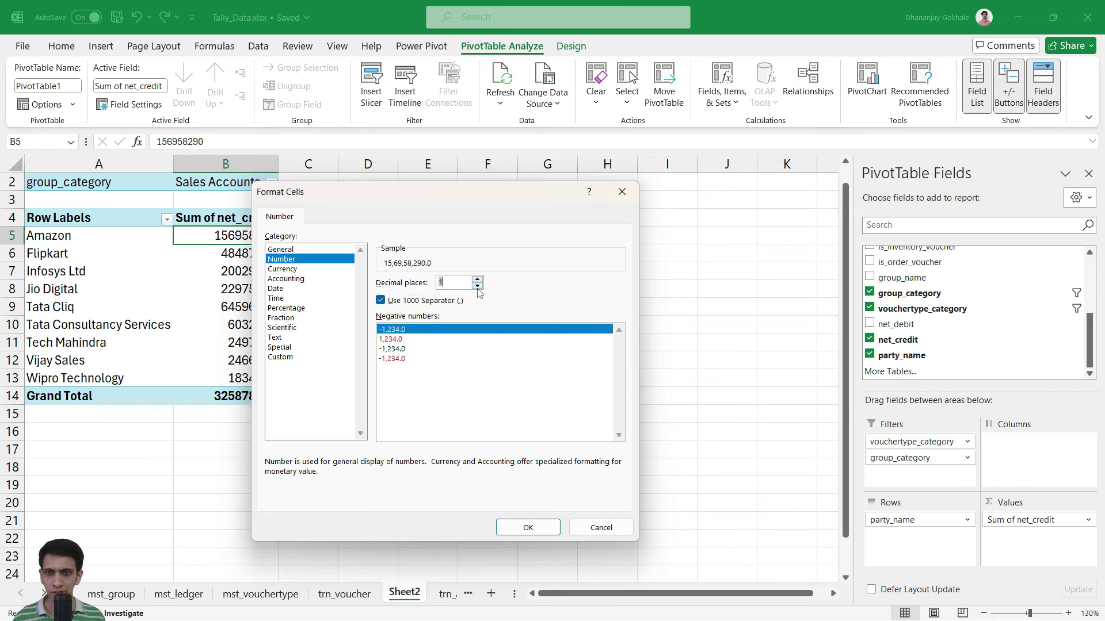
click(528, 528)
click(487, 467)
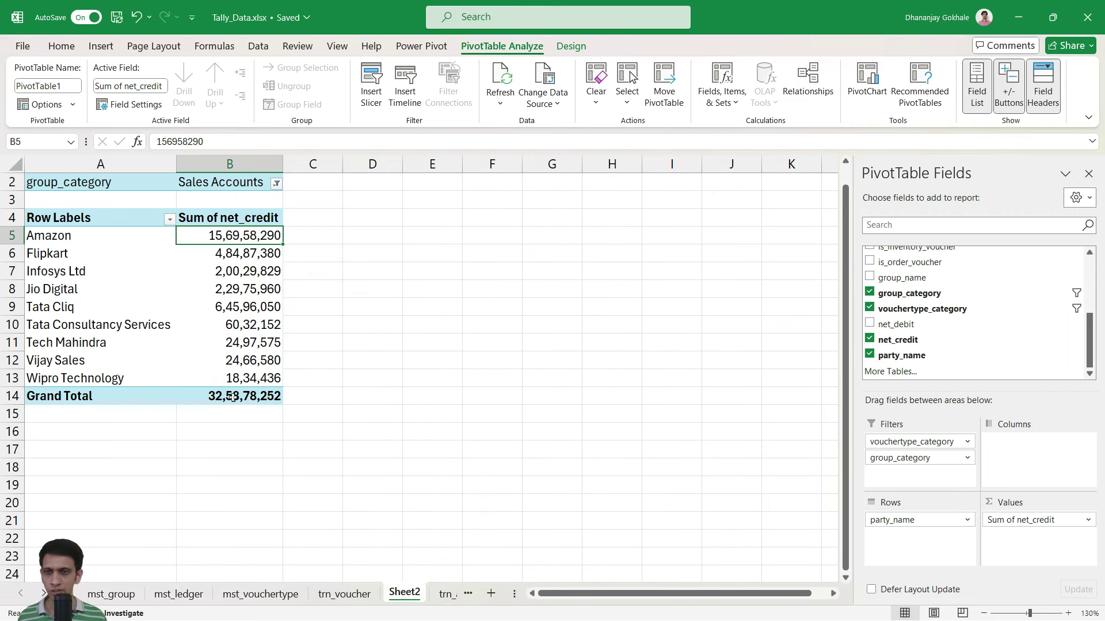
key(alt+Tab)
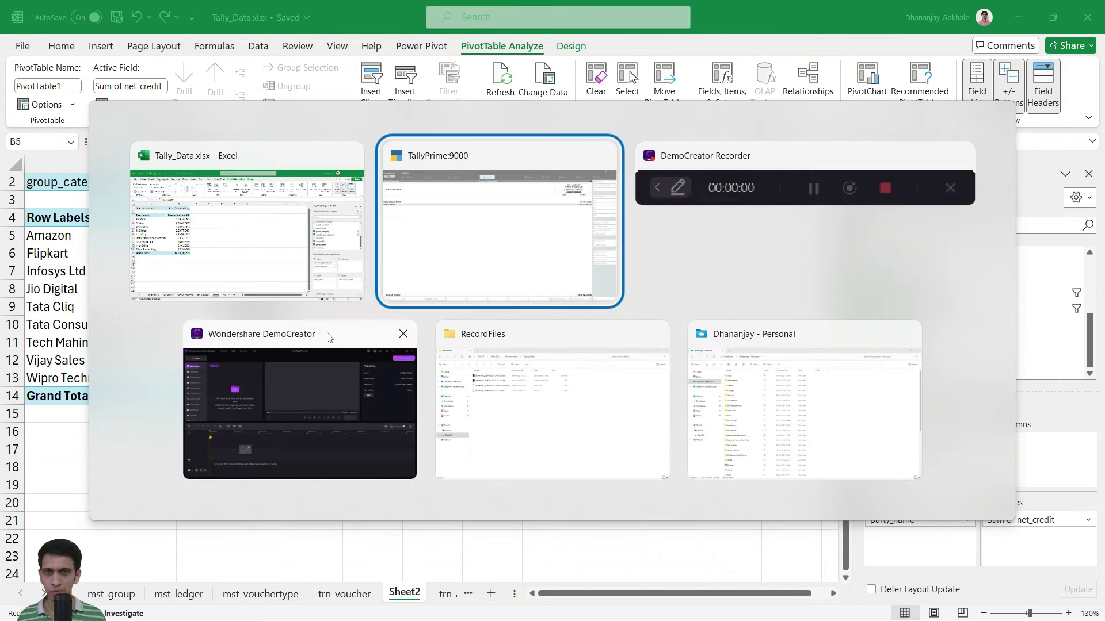
click(411, 228)
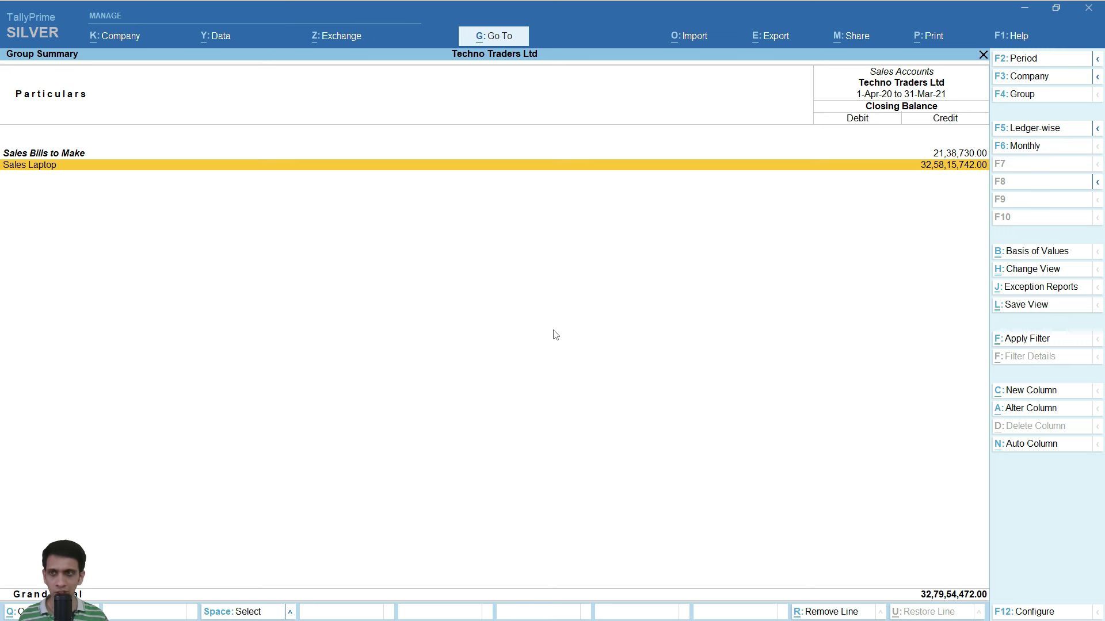
key(Return)
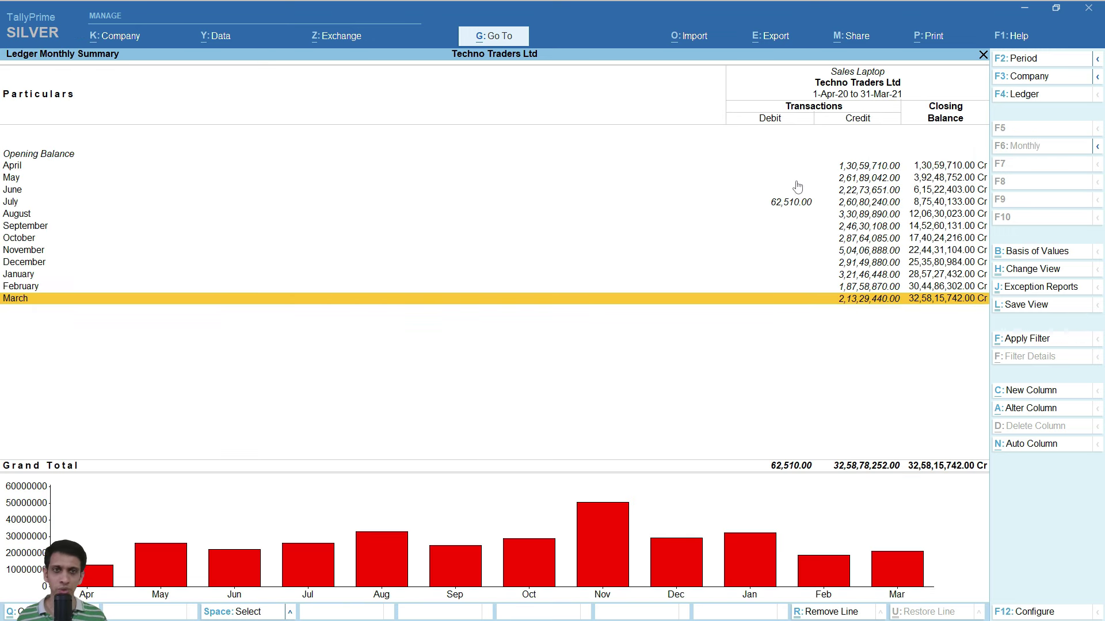
click(787, 207)
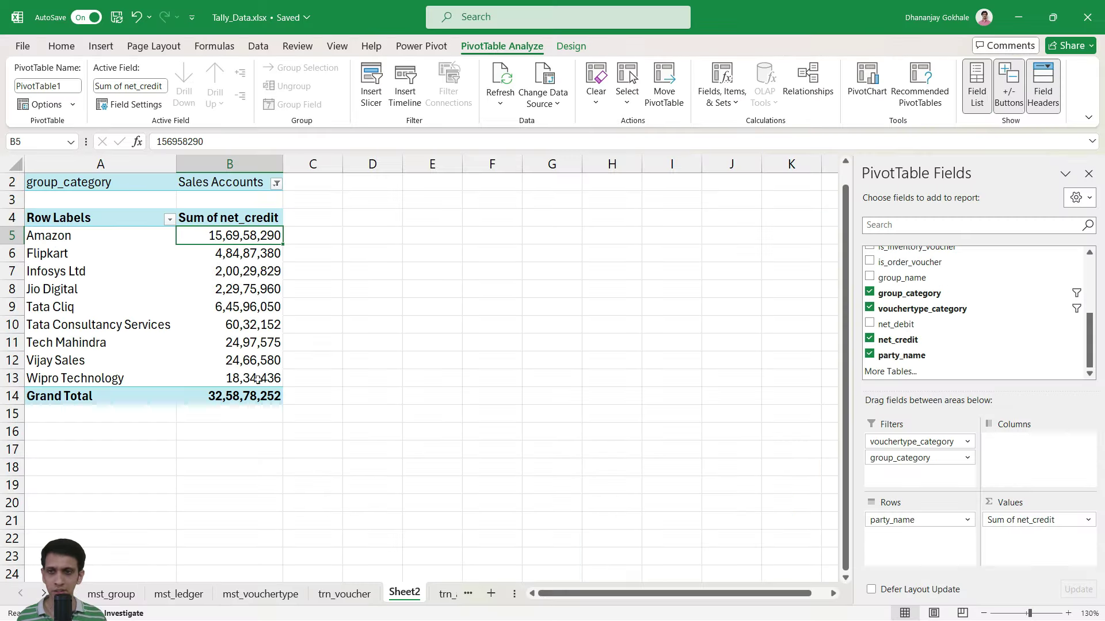
key(alt+Tab)
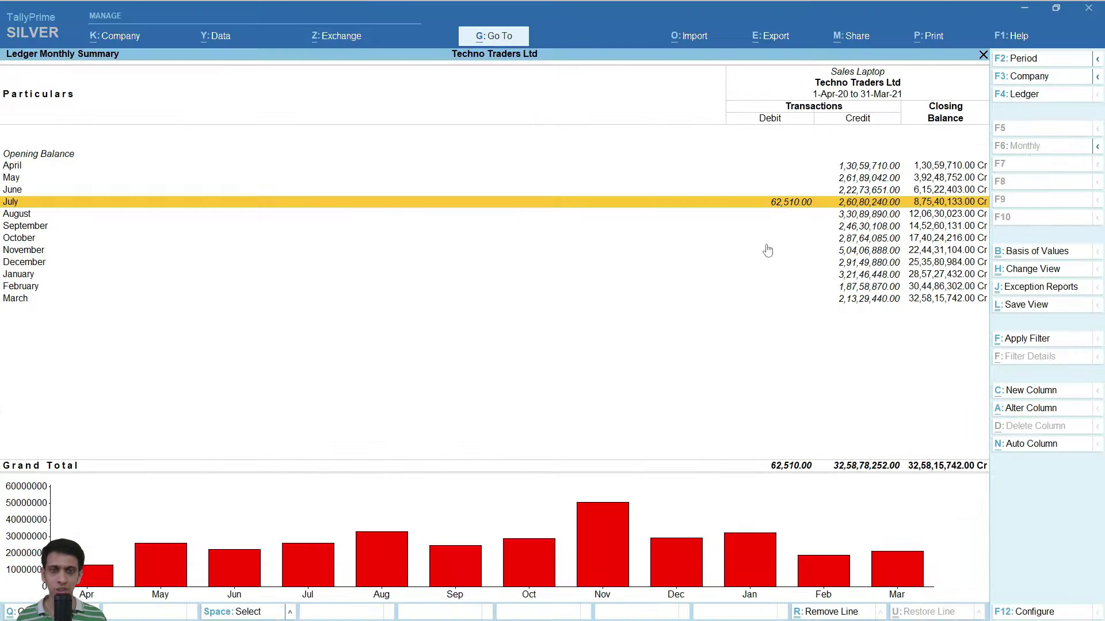
click(786, 206)
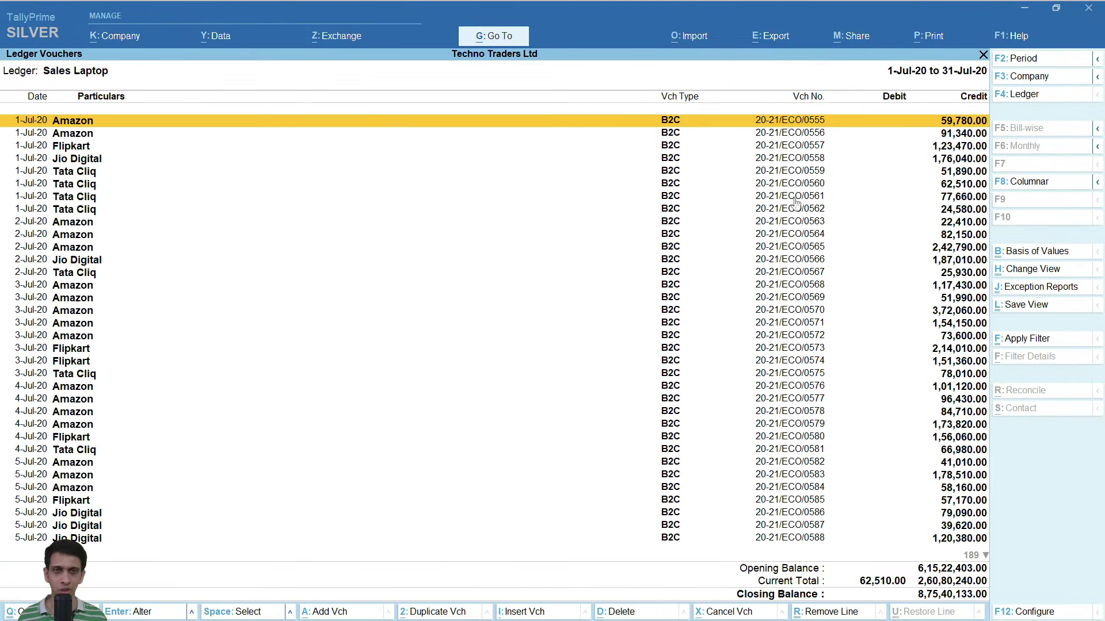
scroll(771, 258, down, 13)
key(Page_Down)
key(Page_Down)
key(Page_Down)
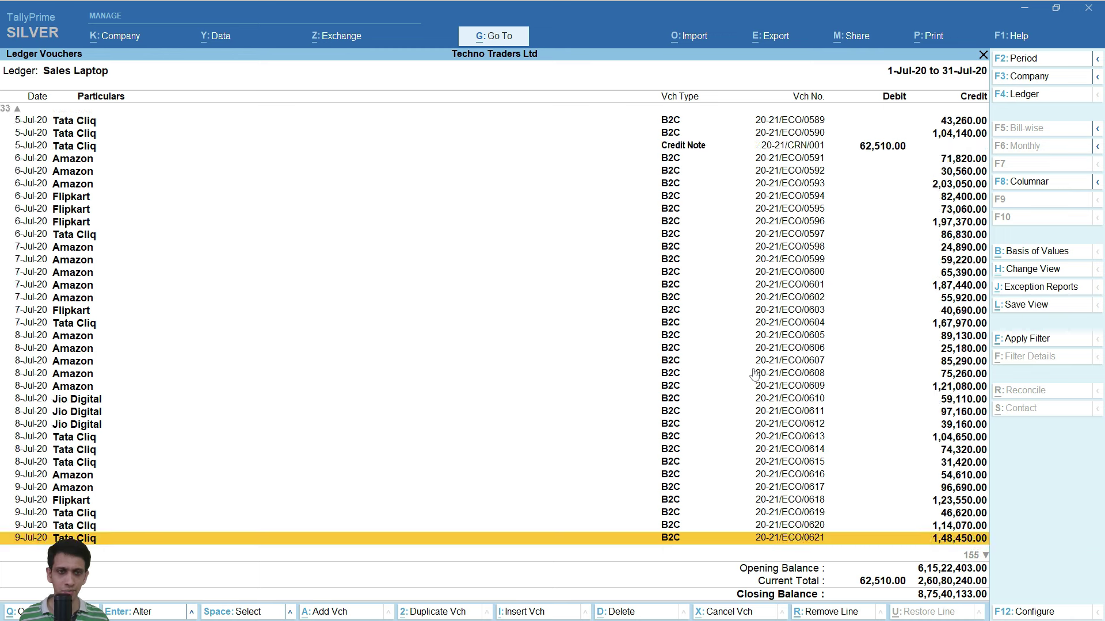
key(Page_Up)
key(Page_Up)
key(Down)
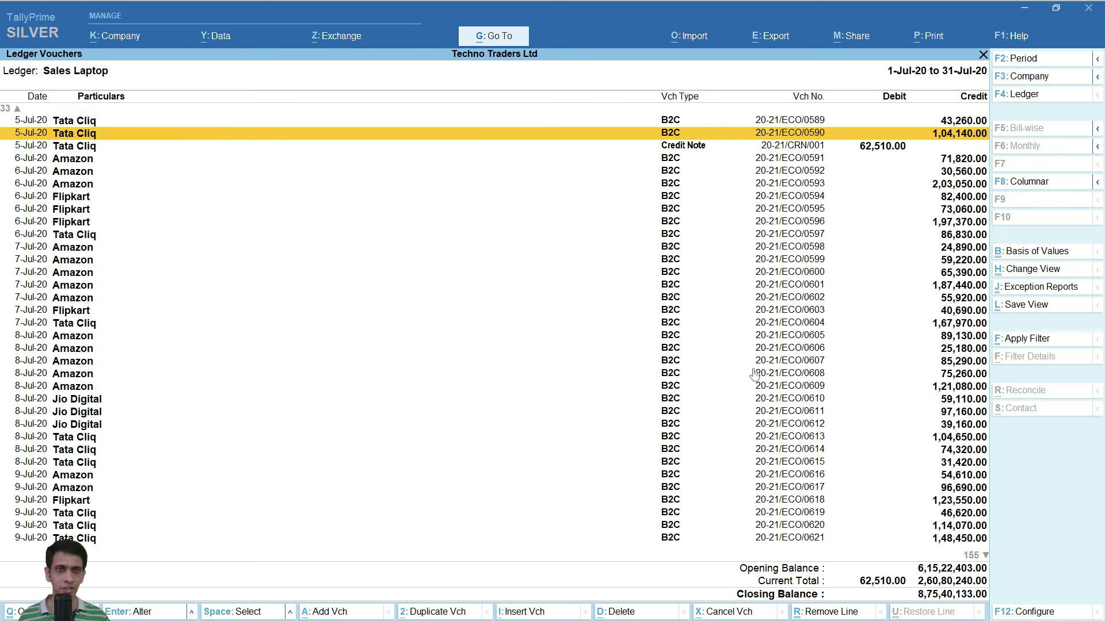
key(Down)
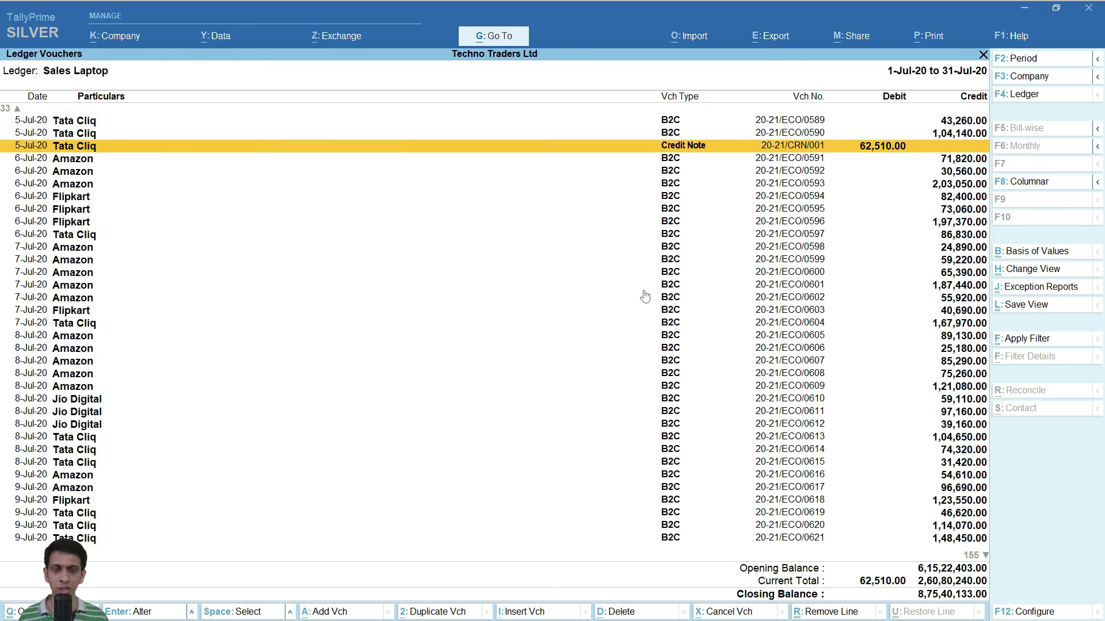
key(Escape)
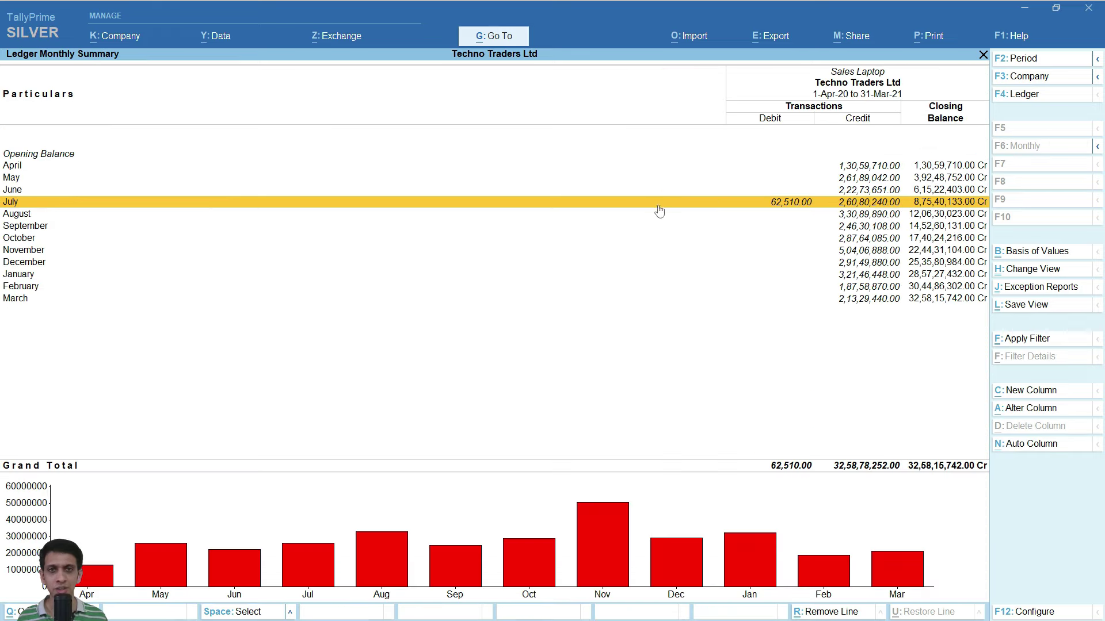
key(Escape)
Step: Add Credit Note to the vouchertype_category filter and check the 32,58,15,742 total against TallyPrime
key(alt+Tab)
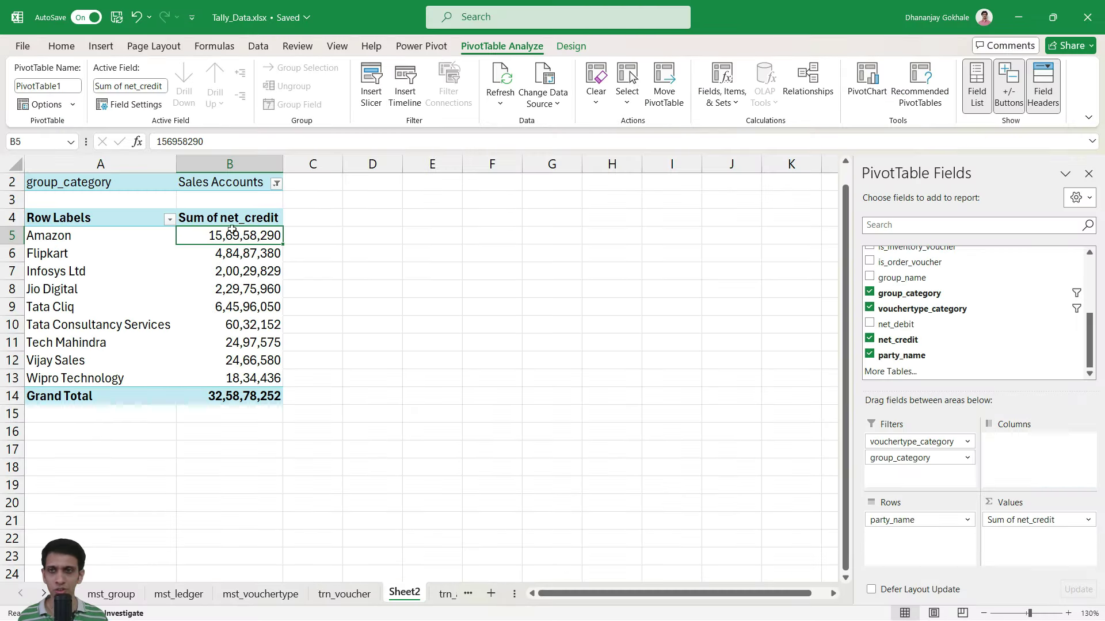
scroll(252, 218, up, 1)
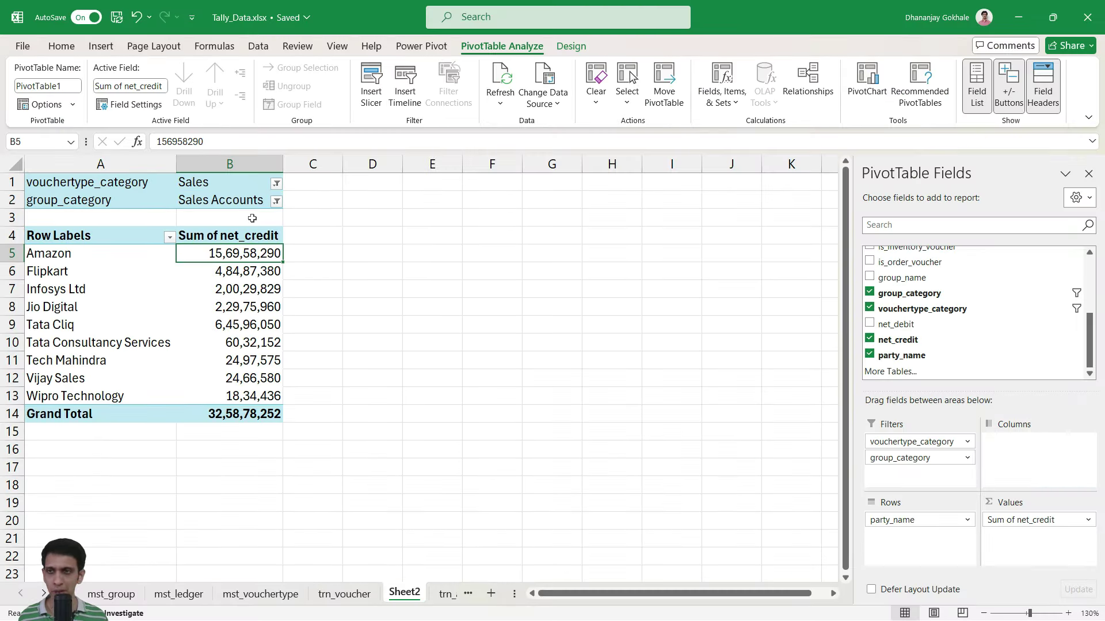
click(276, 185)
scroll(143, 322, down, 1)
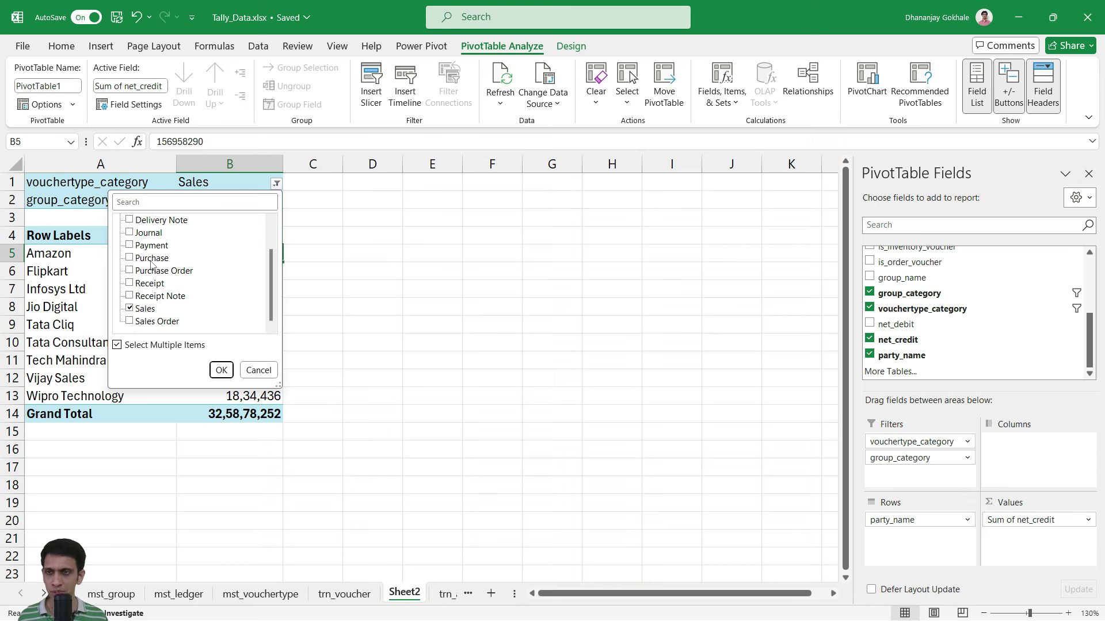
scroll(162, 261, up, 1)
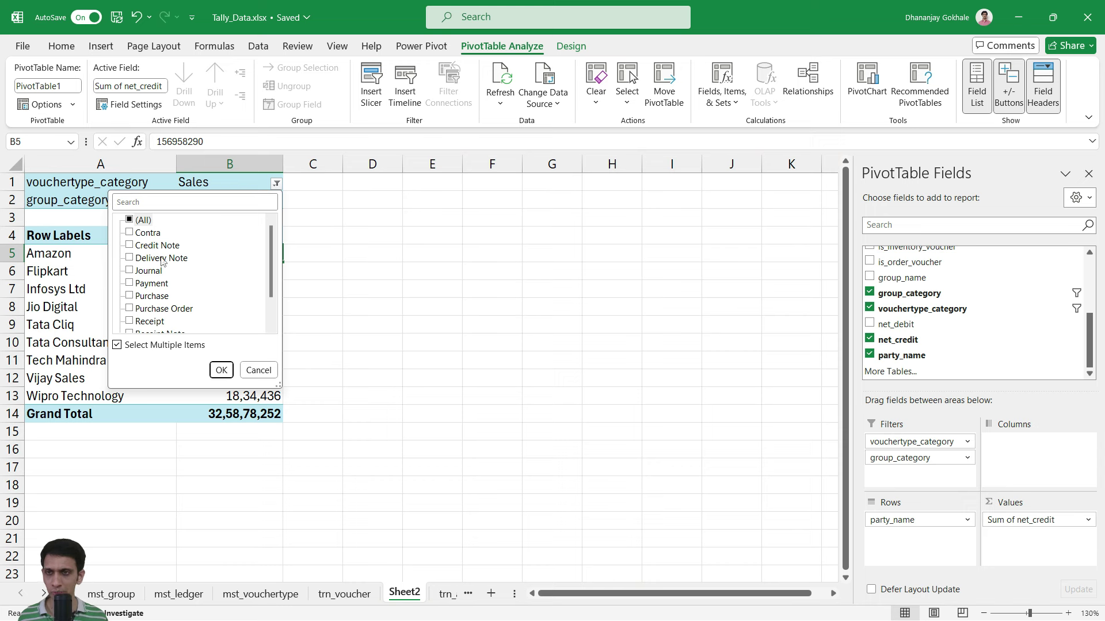
click(130, 246)
click(221, 372)
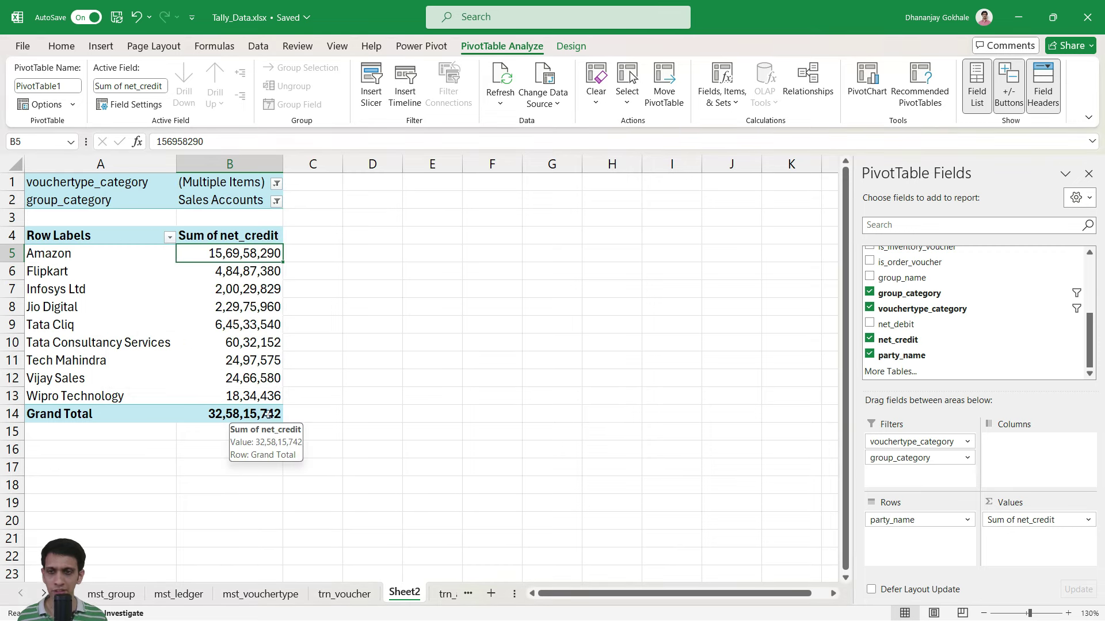
key(alt+Tab)
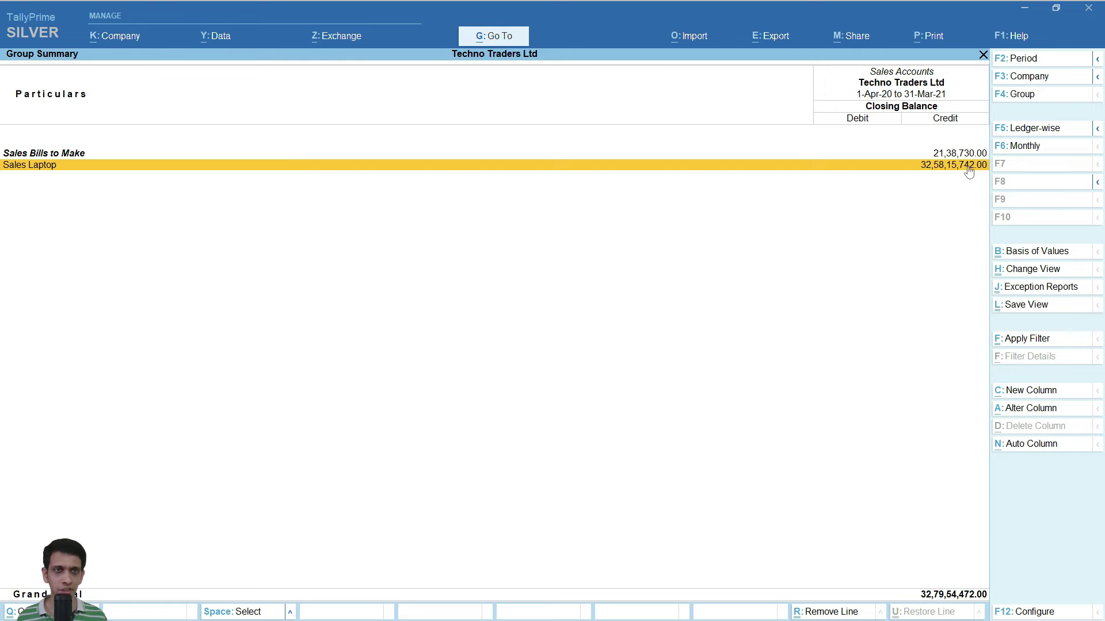
key(alt+Tab)
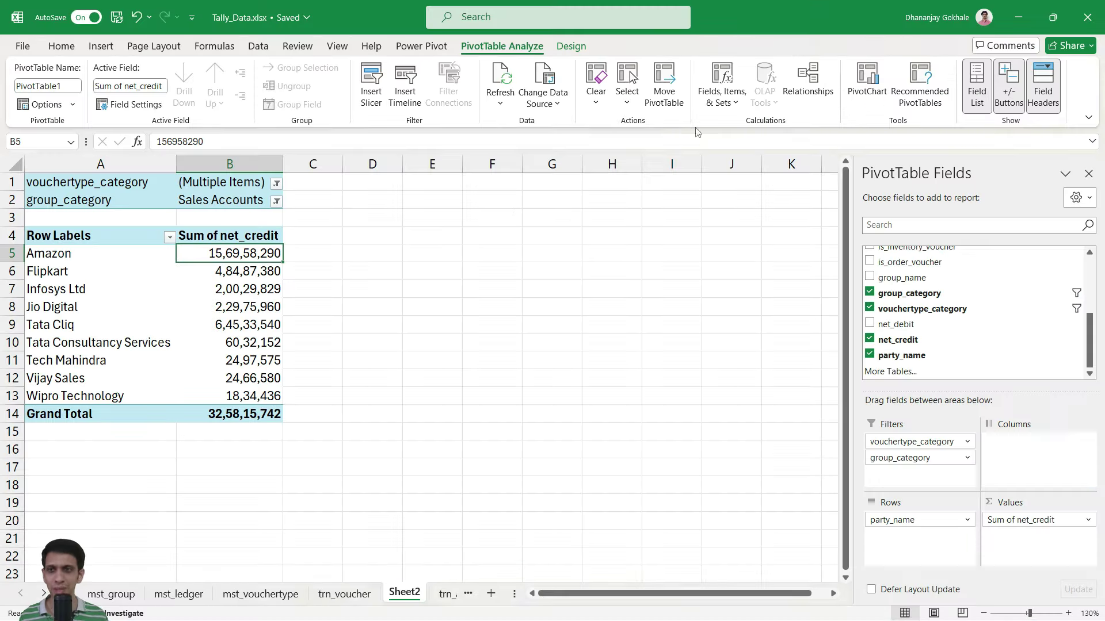
click(229, 253)
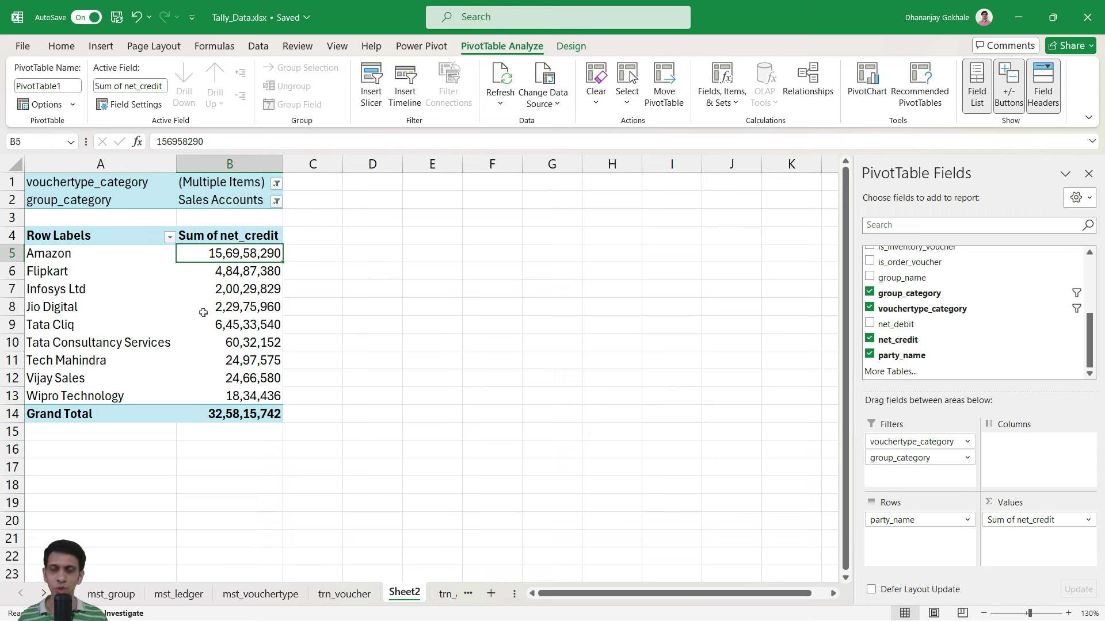
mouse_move(203, 313)
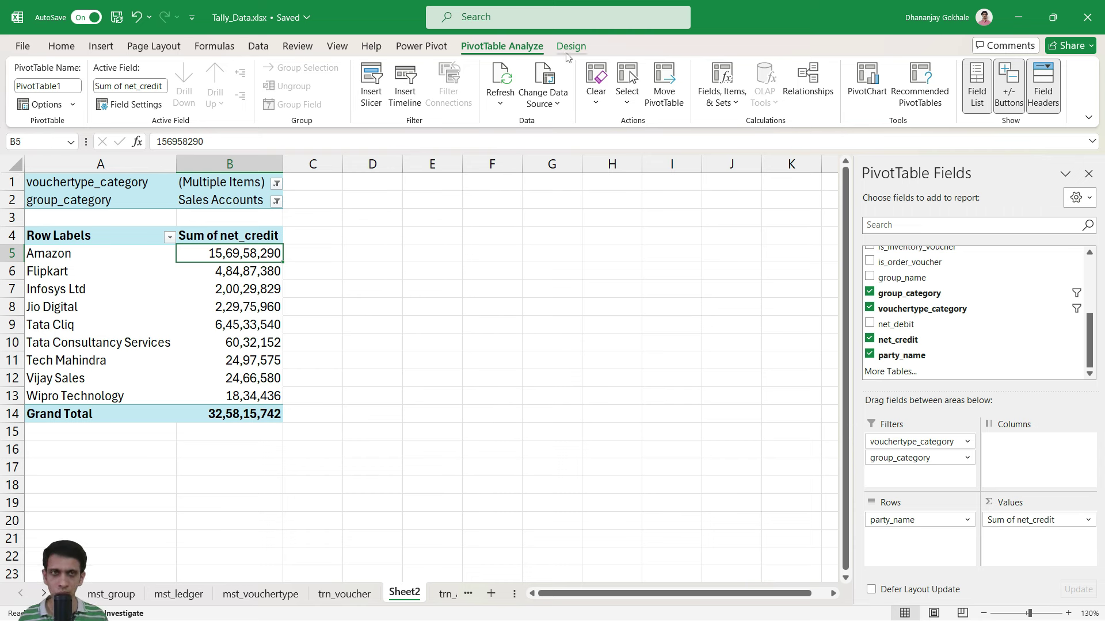
Step: Insert a pie PivotChart of net_credit by party and move it beside the pivot table
click(863, 102)
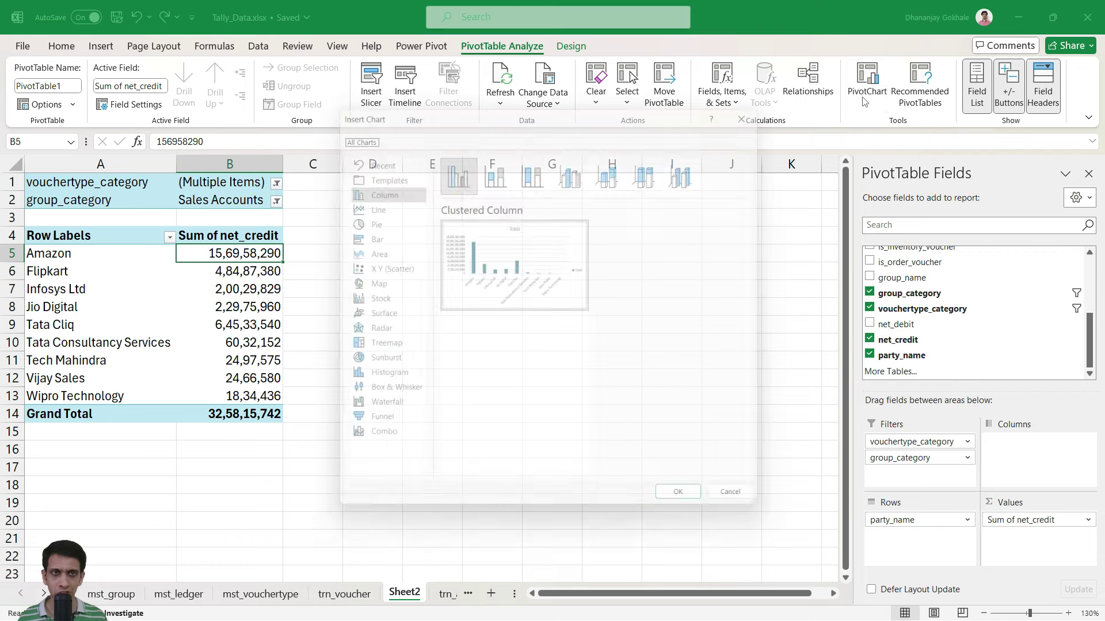
click(368, 221)
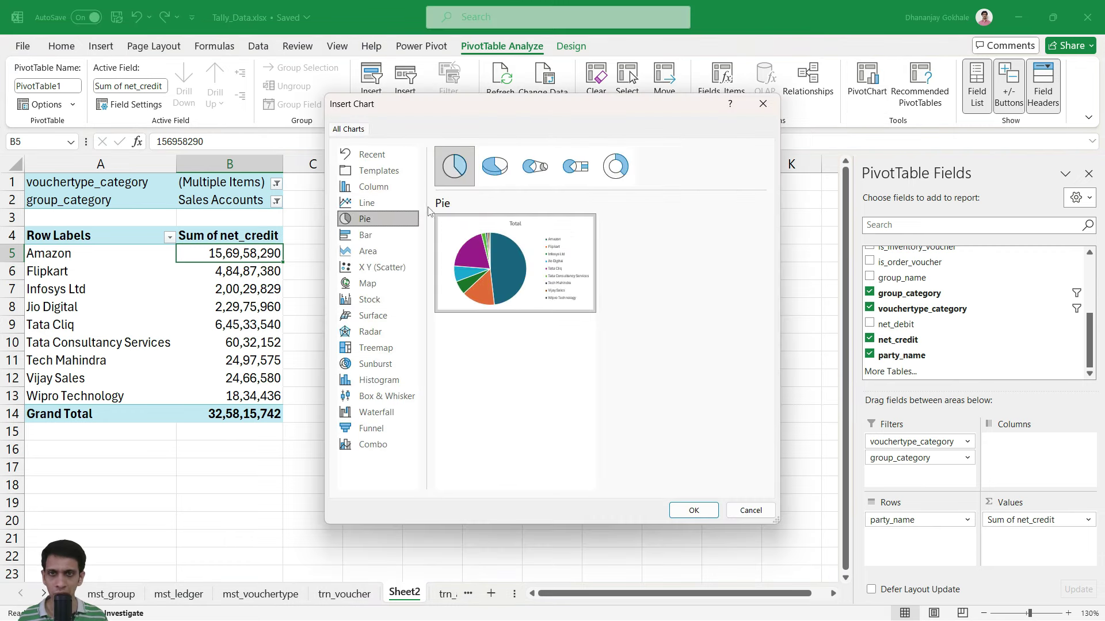
click(694, 510)
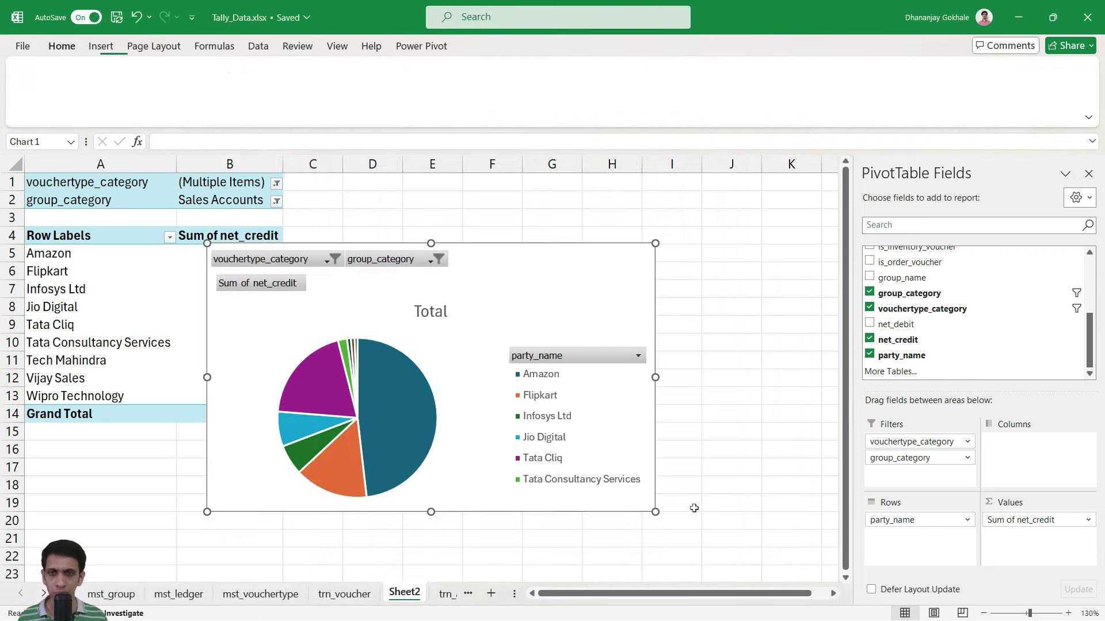
click(567, 294)
double_click(515, 291)
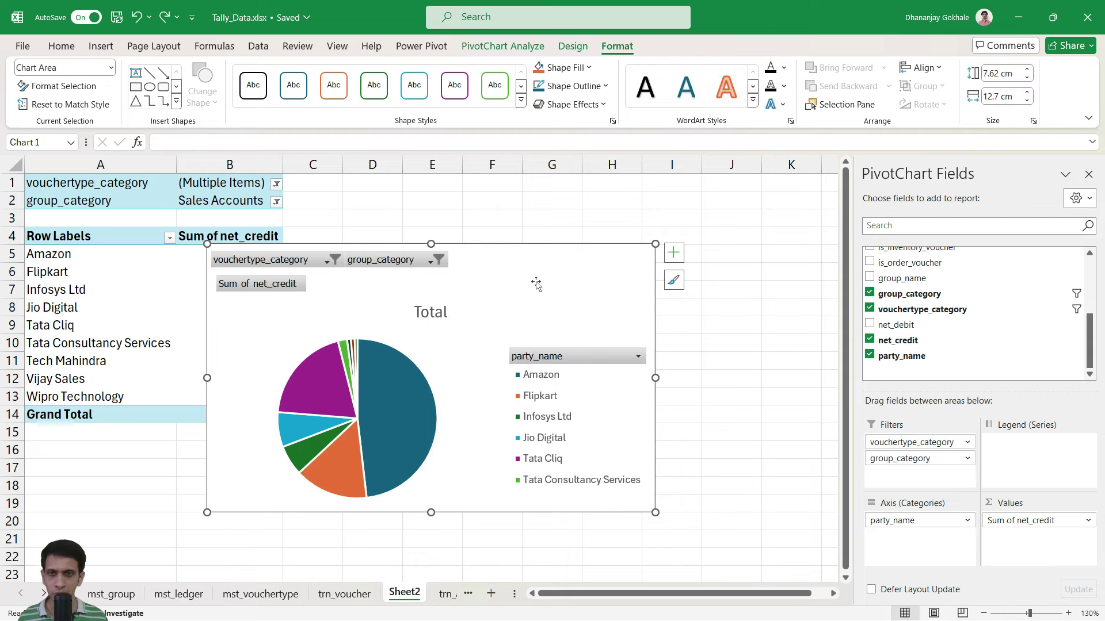
drag(575, 281, 668, 249)
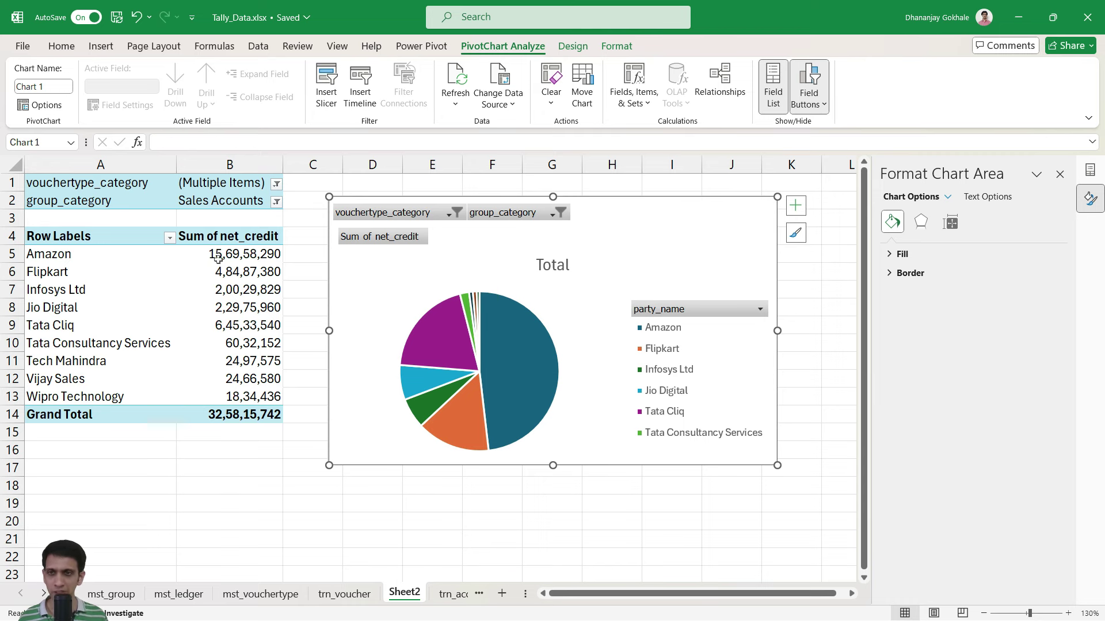
click(217, 257)
click(633, 241)
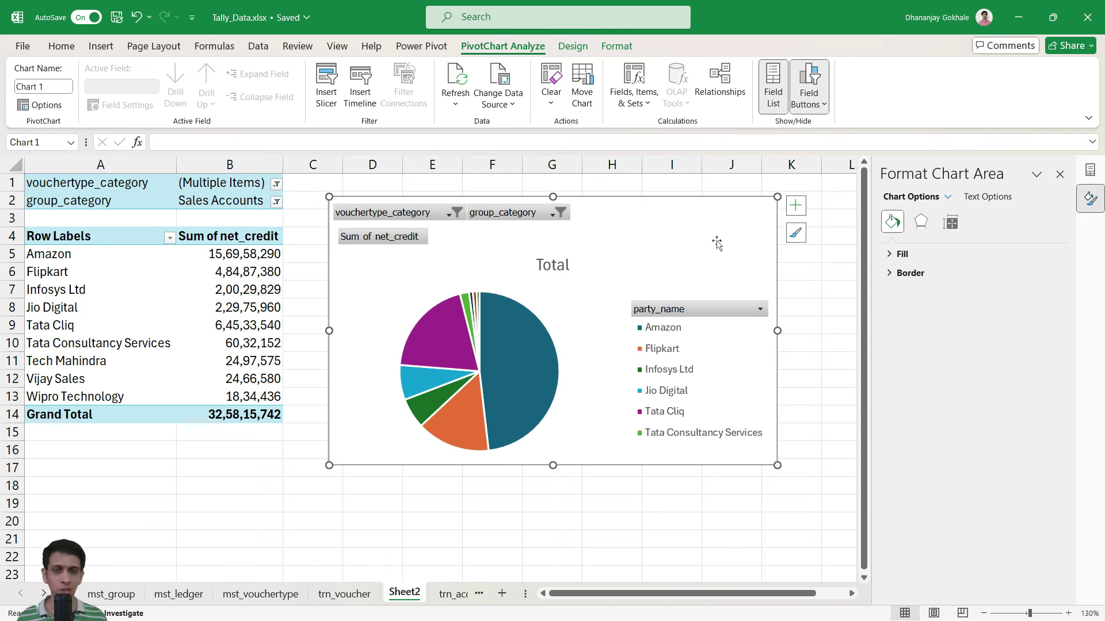
Step: Change the chart title from Total to 'Partywise Sales' and close the Format pane
click(547, 265)
click(551, 264)
double_click(551, 265)
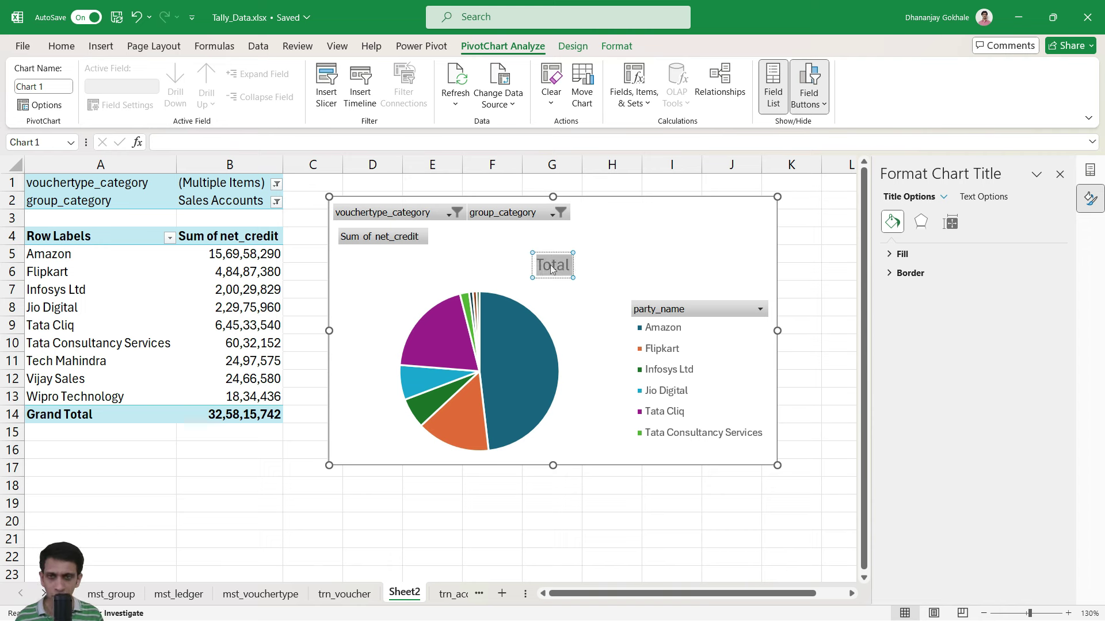
text(pAR)
key(BackSpace)
key(BackSpace)
key(BackSpace)
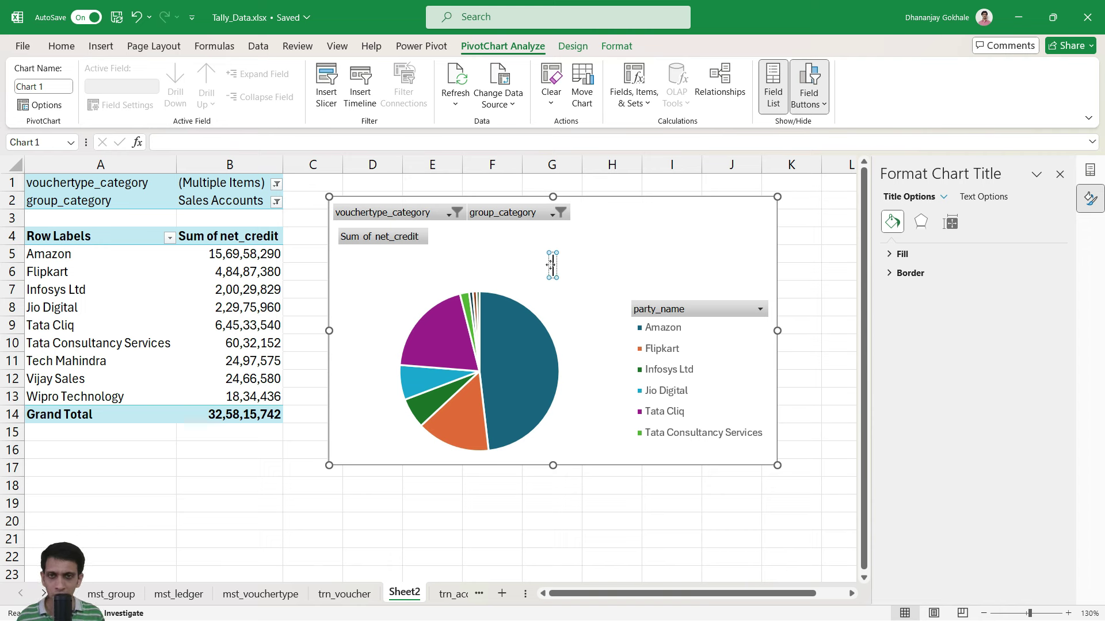
text(Partywise)
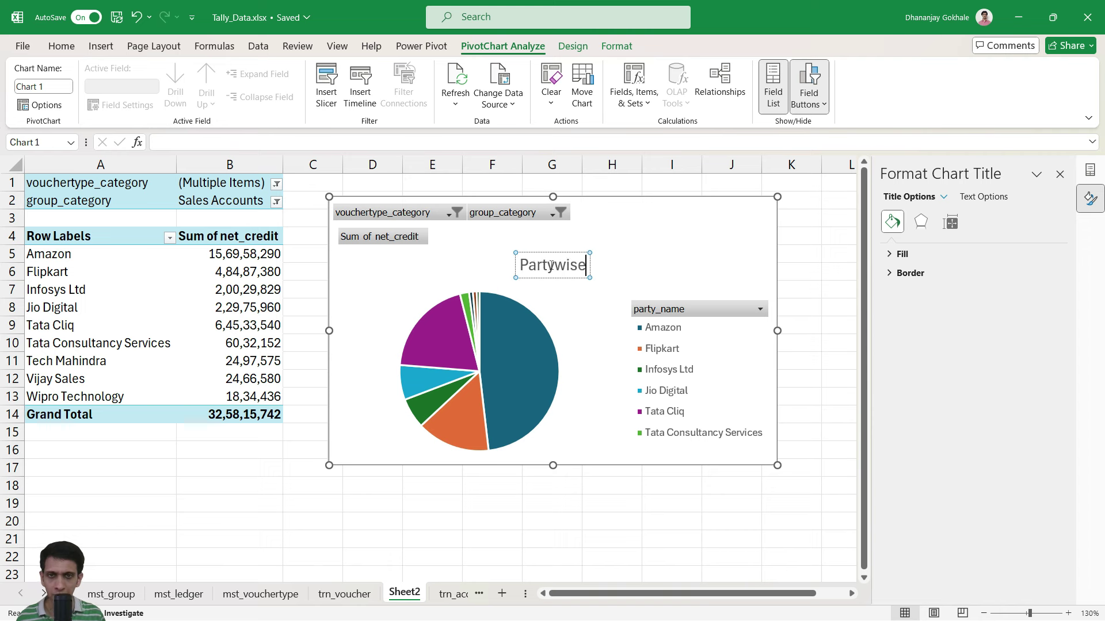
text( Sales)
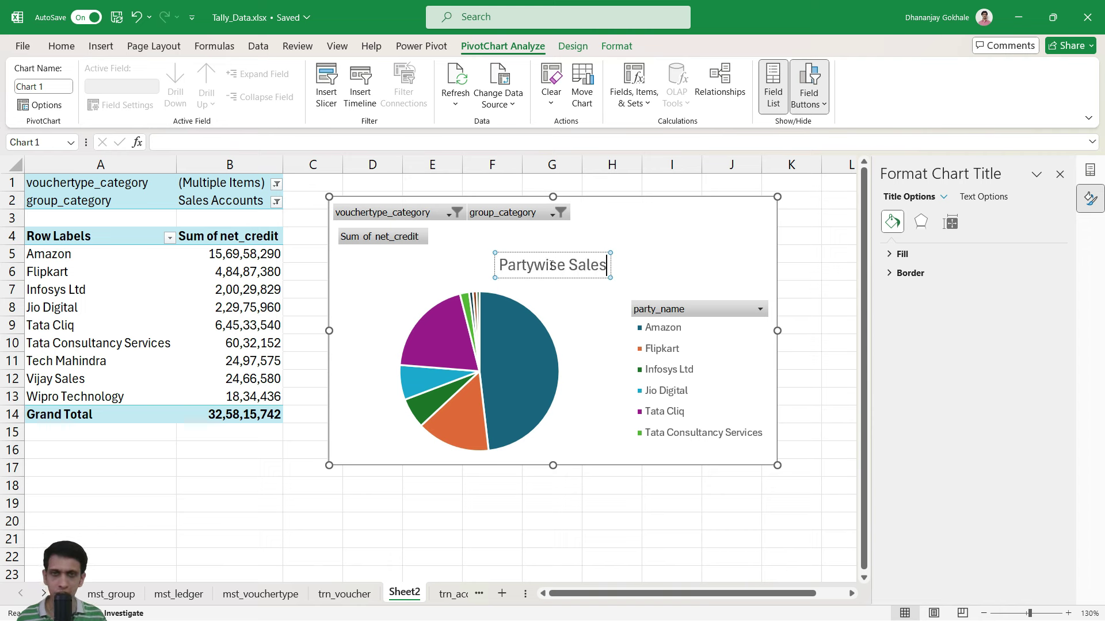
click(690, 249)
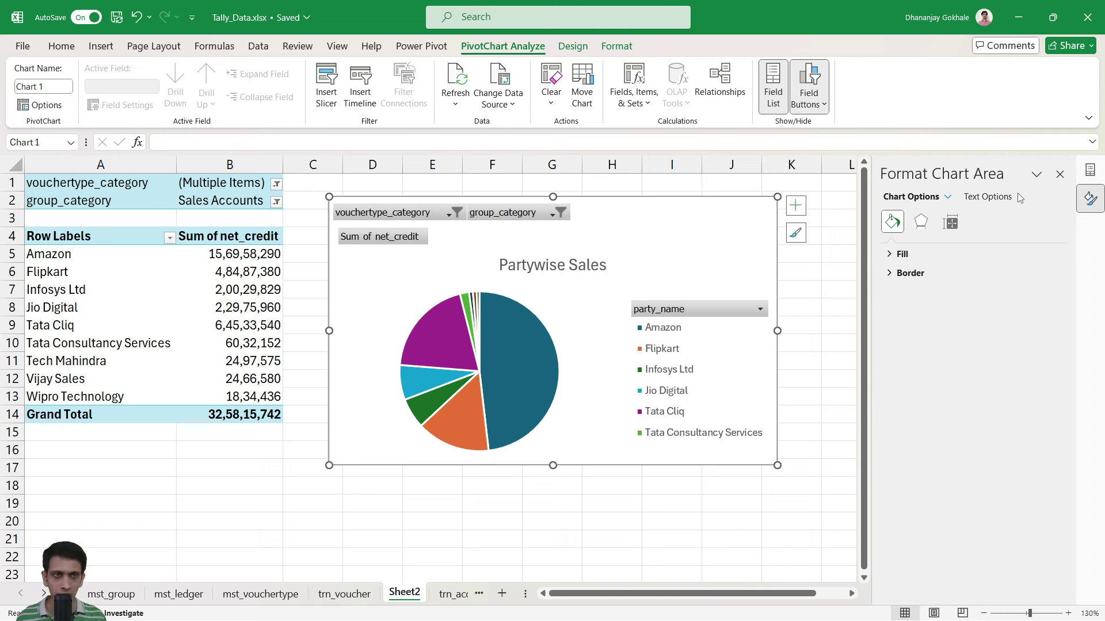
click(1059, 174)
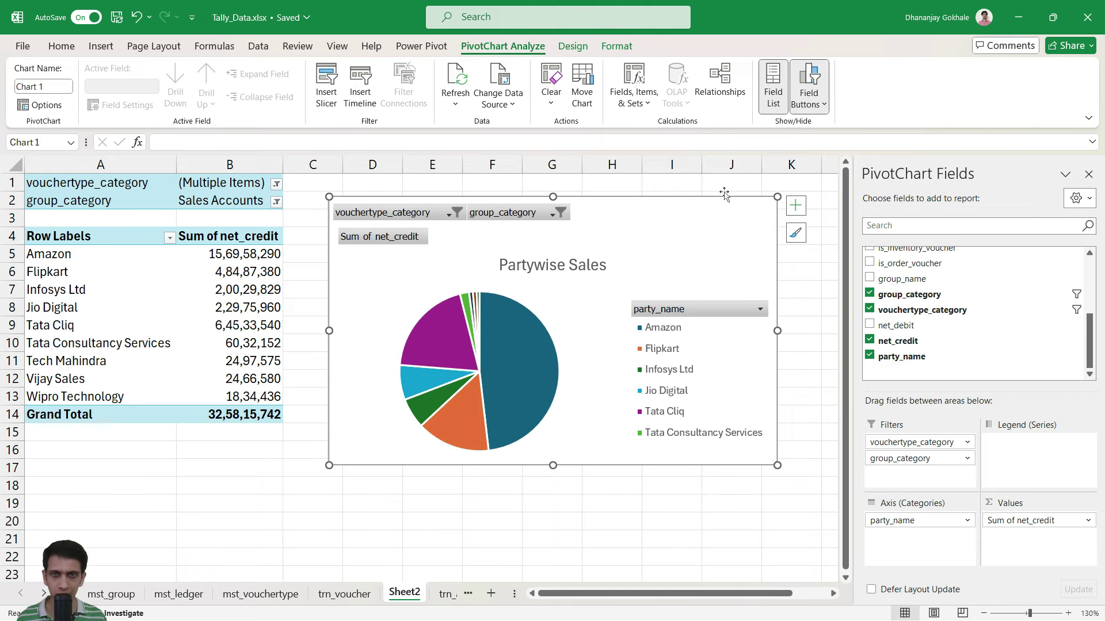
Step: Open the chart's vouchertype_category filter list and close it without changes
click(458, 213)
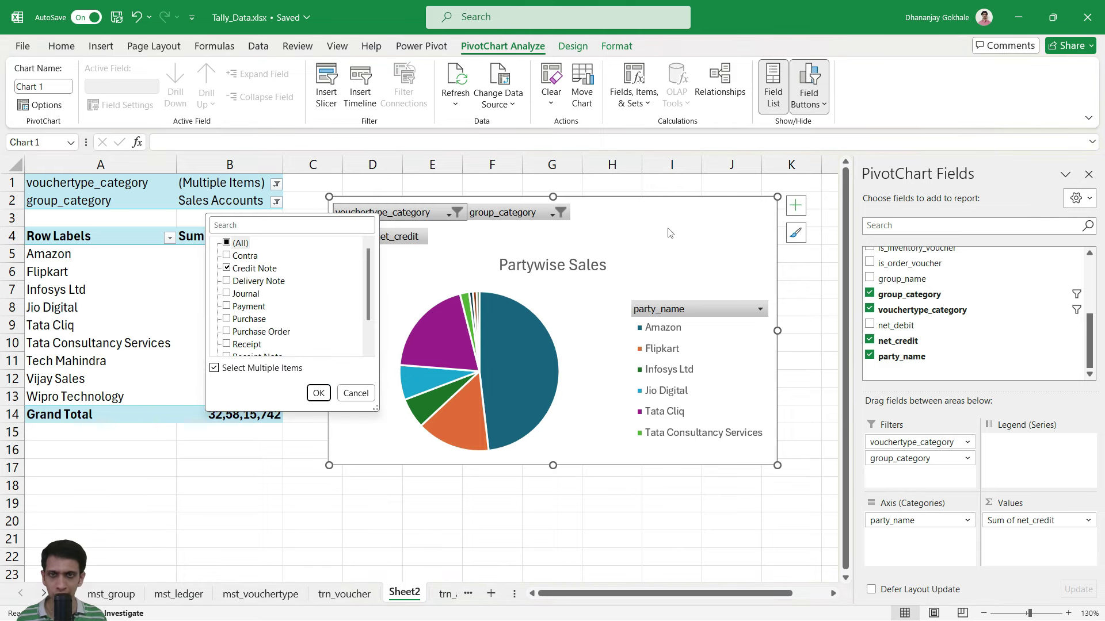
click(671, 233)
click(456, 213)
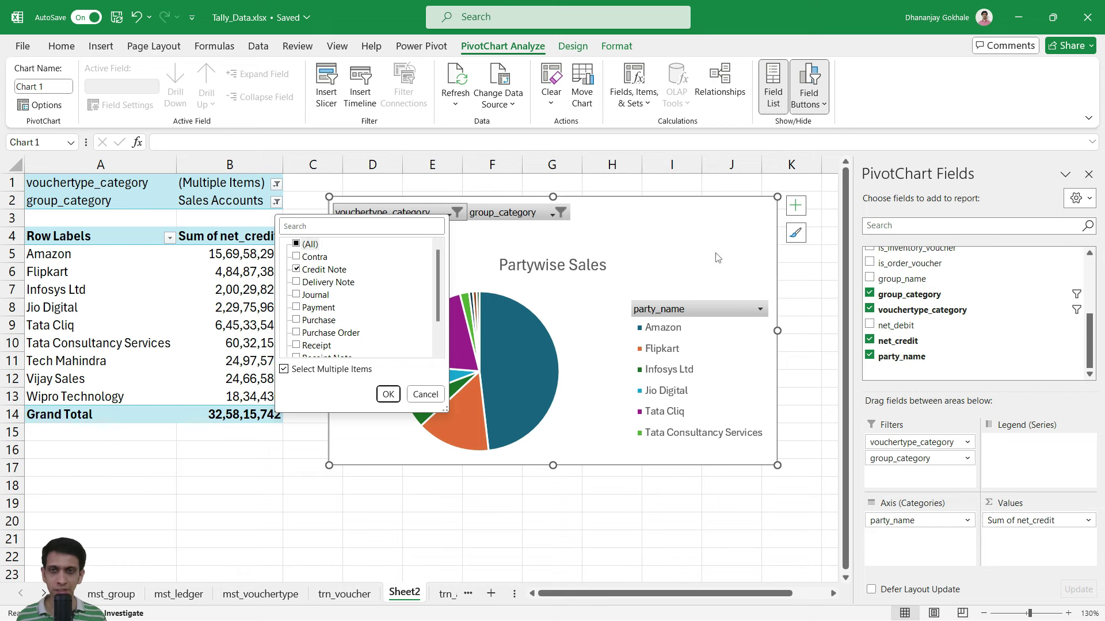
click(685, 239)
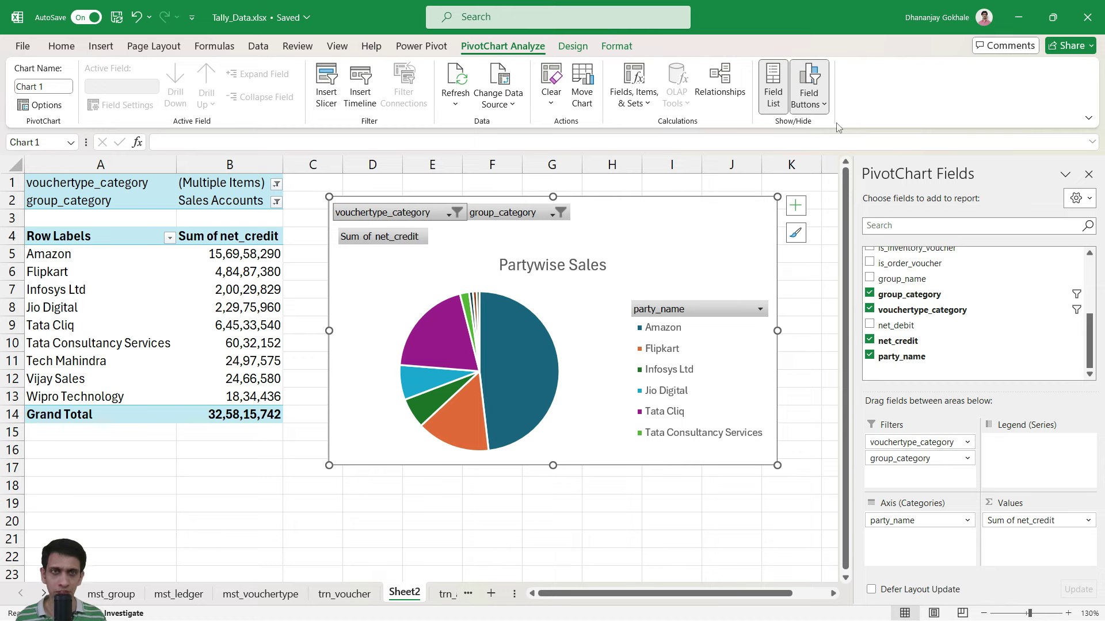
Step: Hide all field buttons on the pie chart and add Data Callout labels showing party name and percentage
click(811, 109)
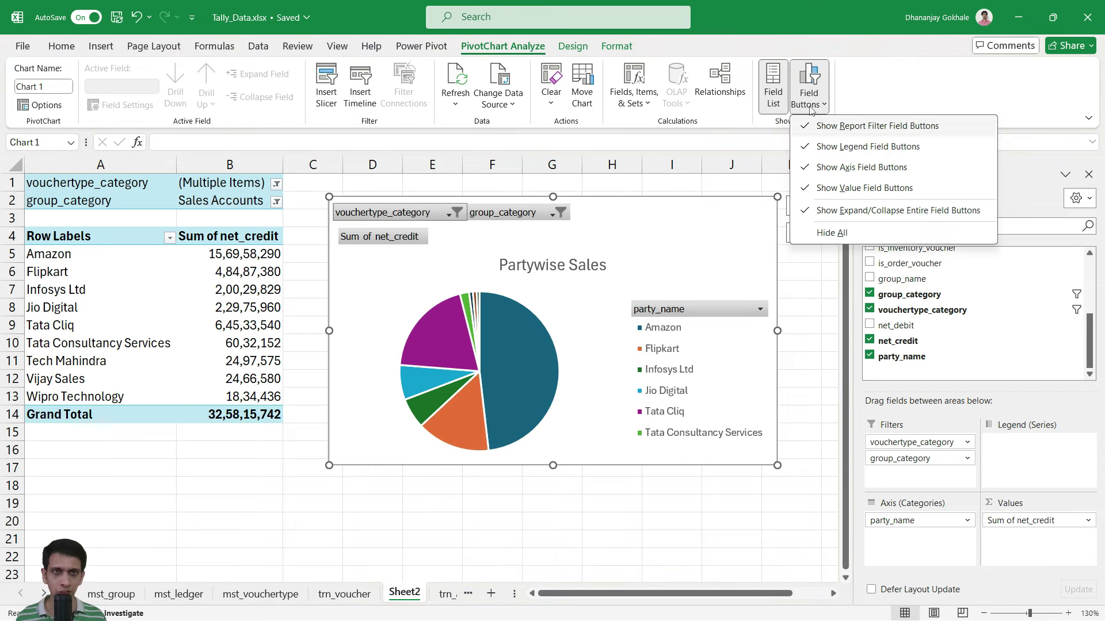
click(821, 234)
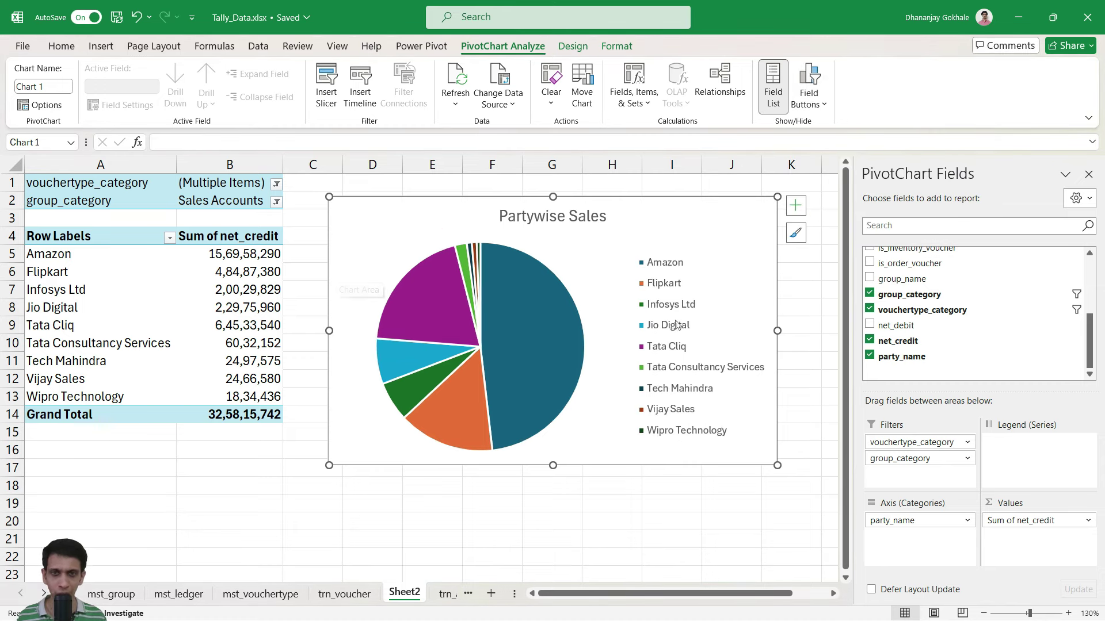
click(796, 206)
click(827, 239)
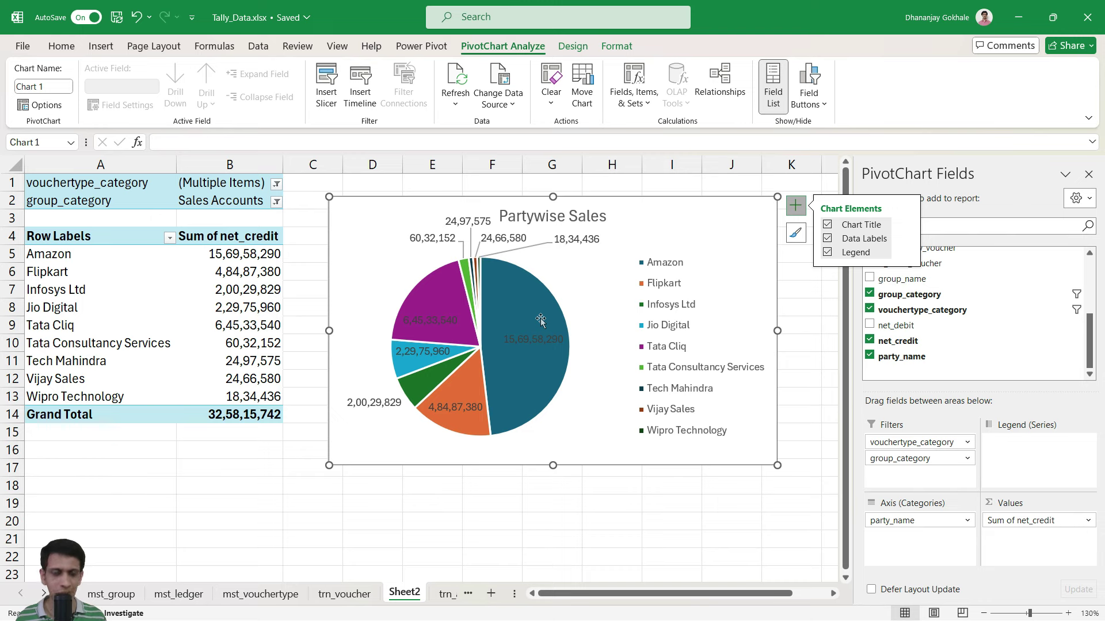
click(907, 240)
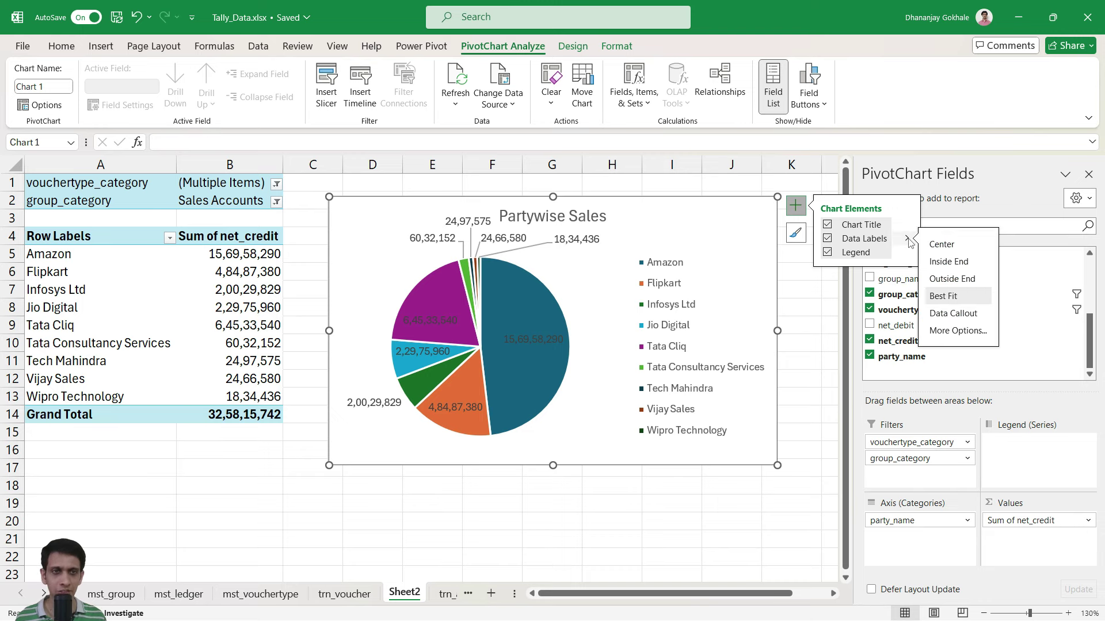
click(951, 316)
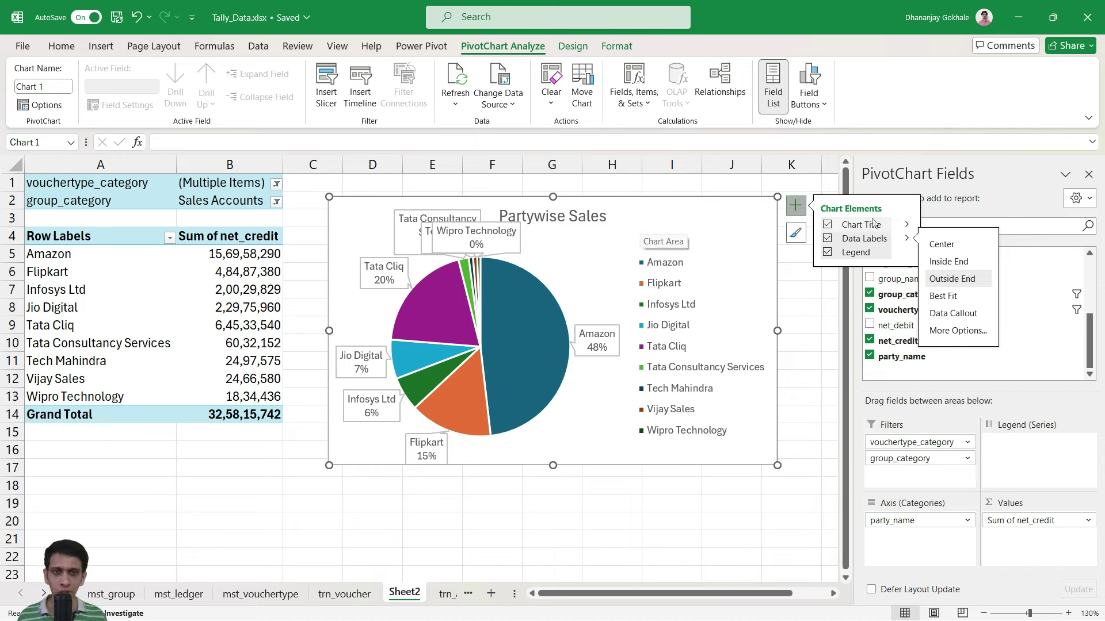
Step: Rename the Sheet2 tab to 'Partywise Sales'
right_click(675, 229)
key(Escape)
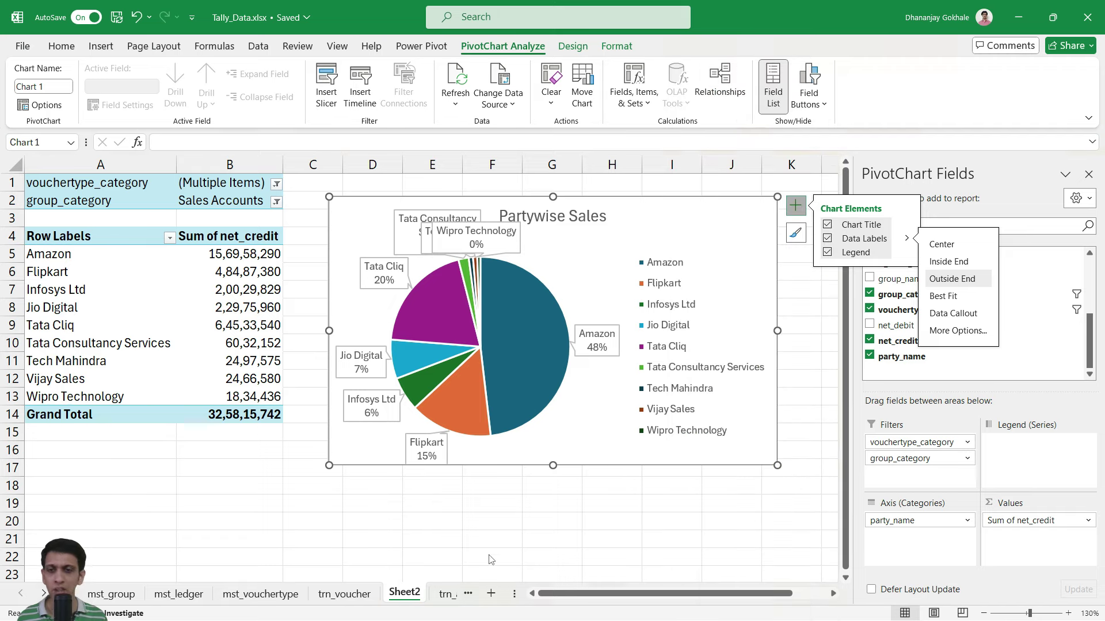
double_click(403, 593)
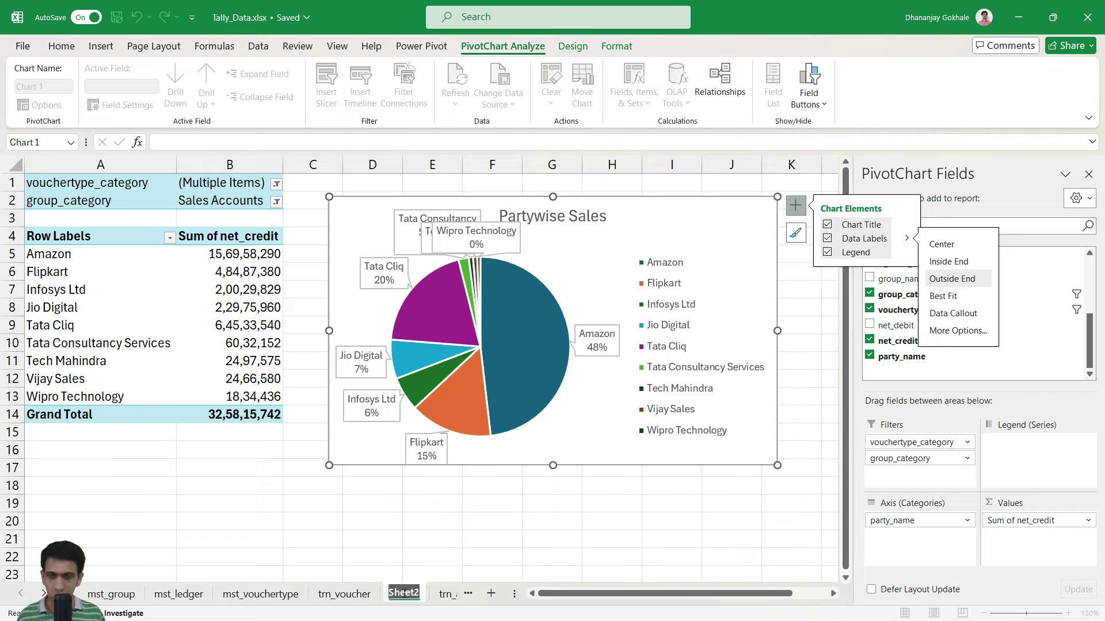
text(Partywise S)
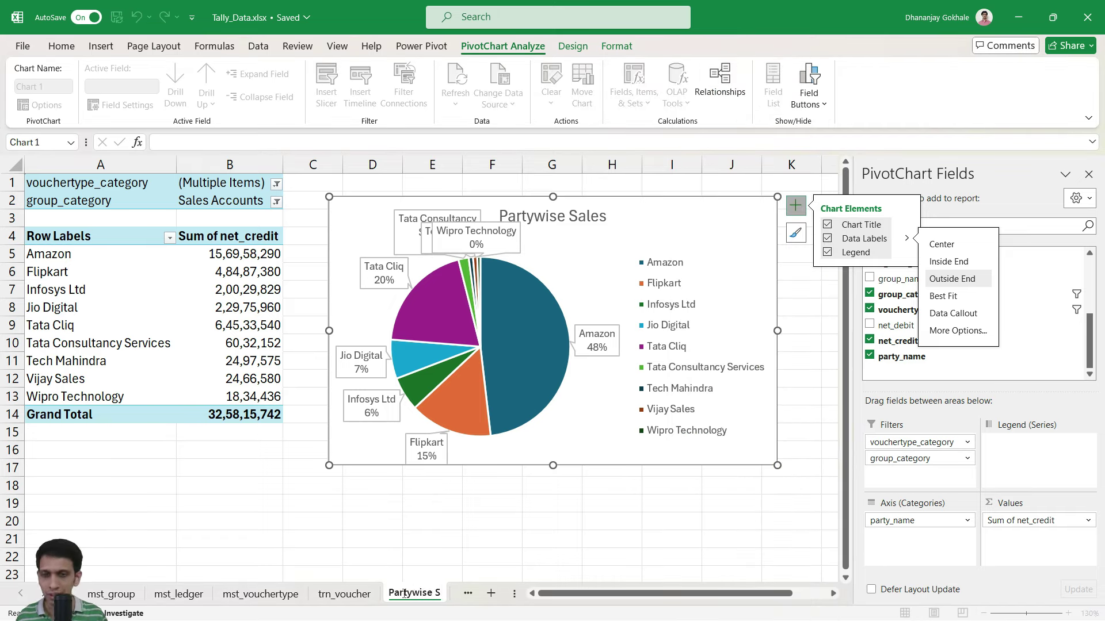
text(a)
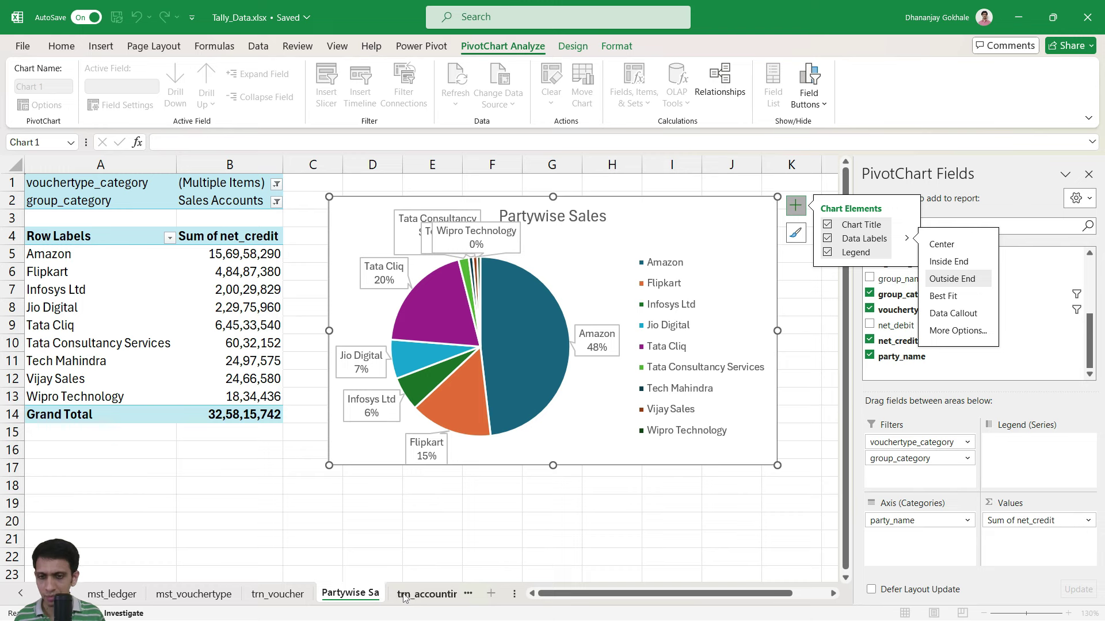
text(les)
key(Return)
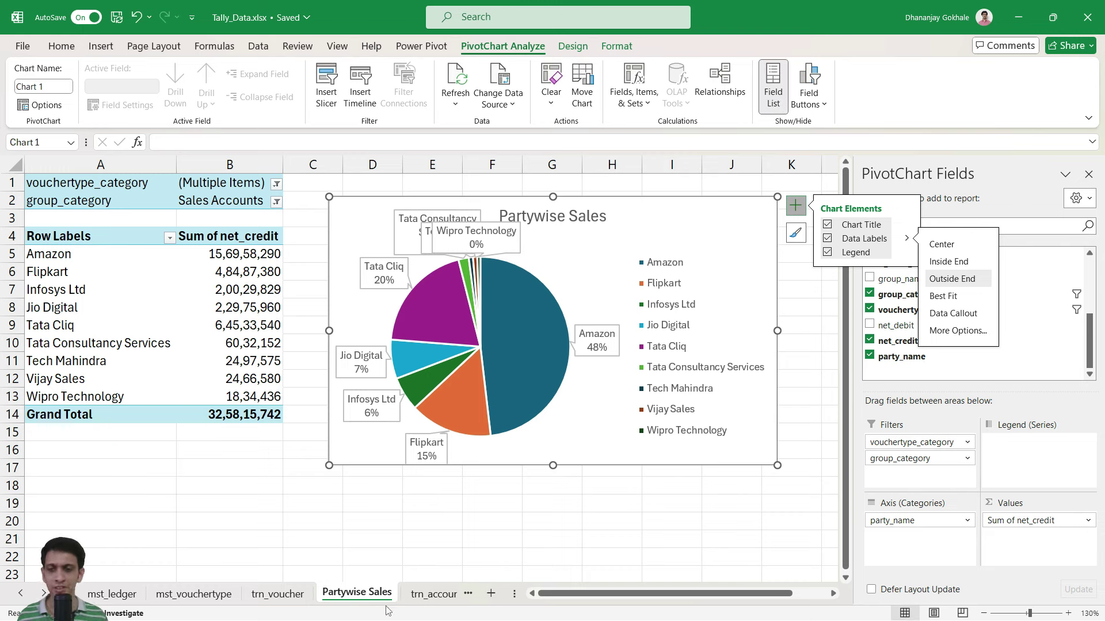
Step: Cut the pie chart from the sheet and add a new blank sheet
click(532, 506)
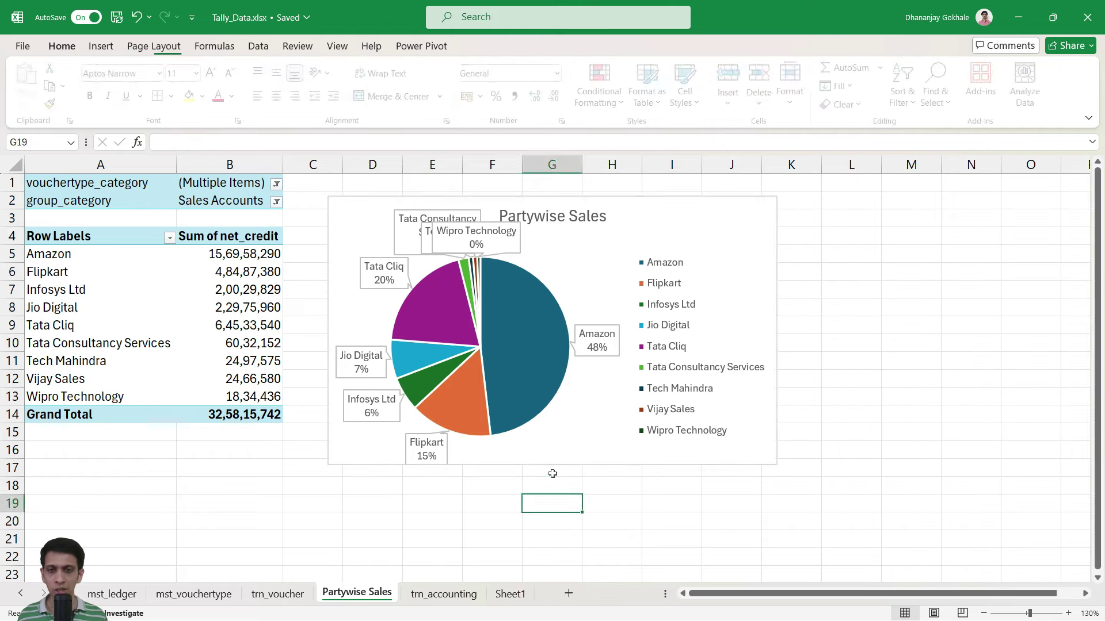
click(571, 431)
right_click(577, 435)
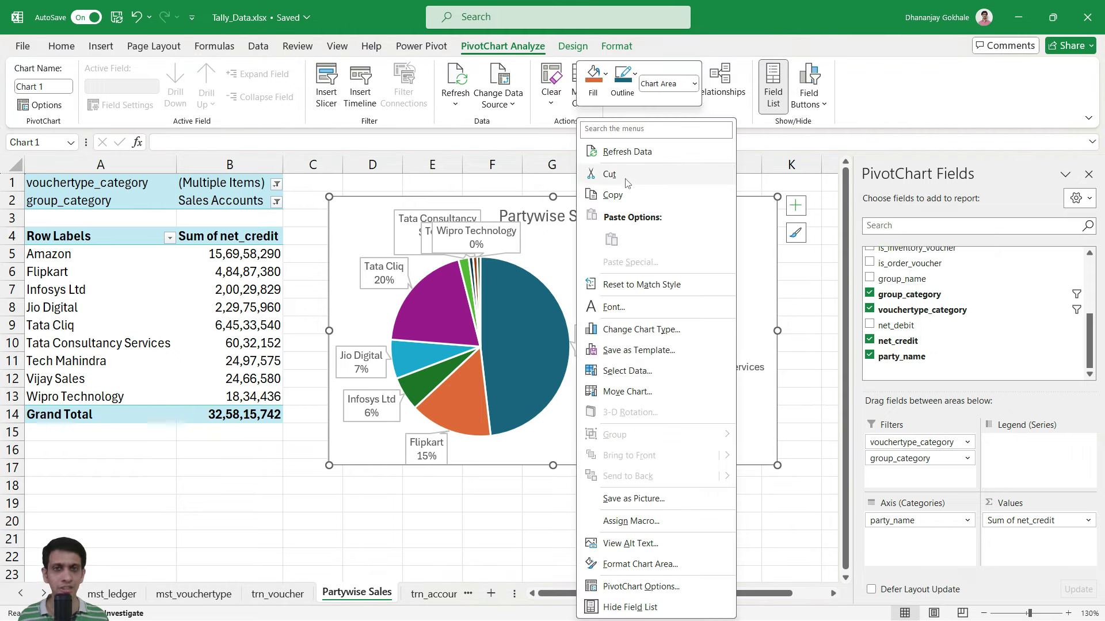
click(610, 174)
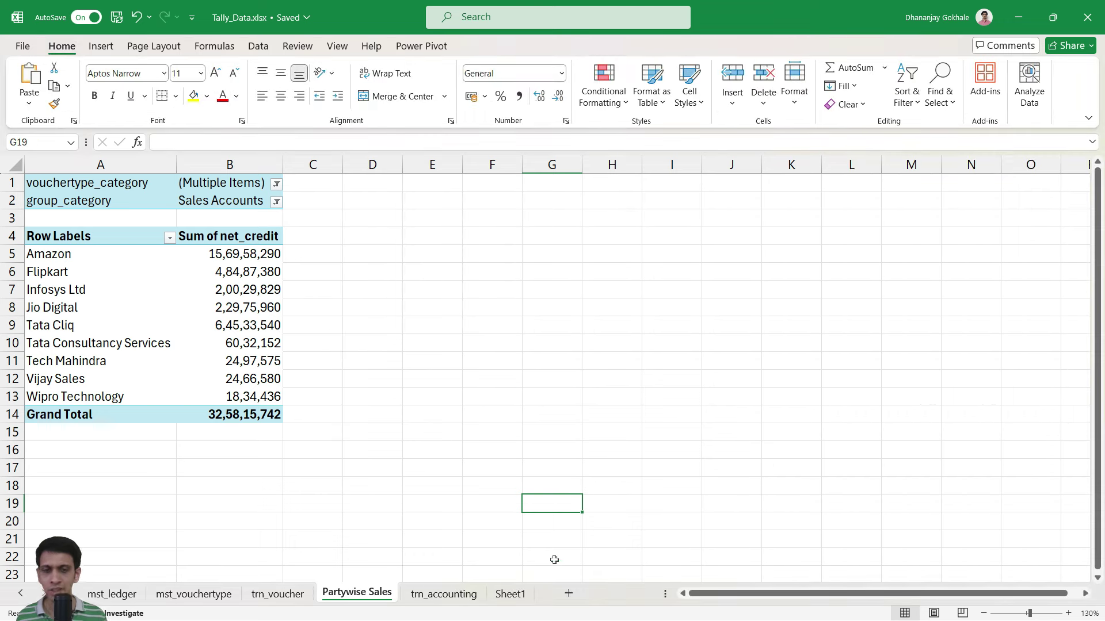
click(563, 596)
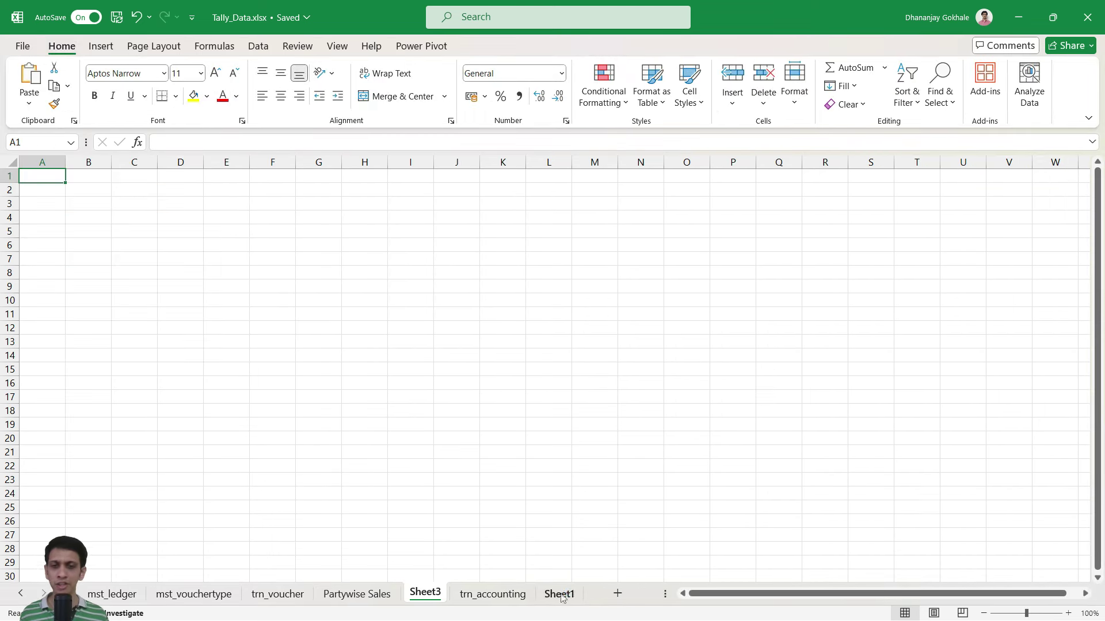
Step: Rename the new Sheet3 tab to 'Sales Dashboard'
double_click(432, 595)
text(Das)
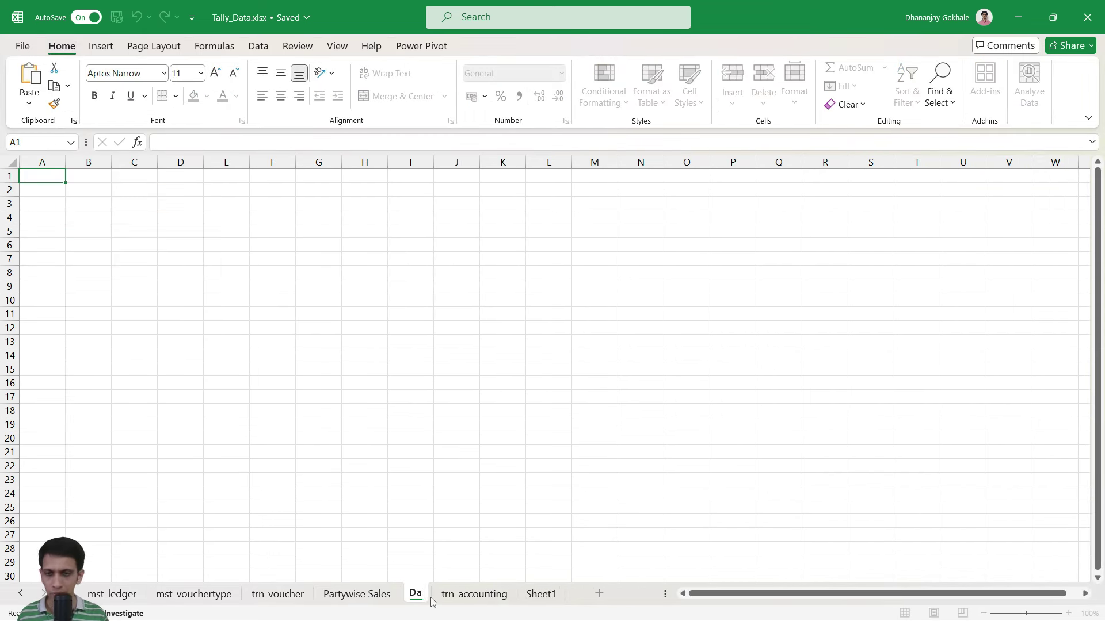
key(BackSpace)
key(BackSpace)
key(BackSpace)
text(Sales Dashboard)
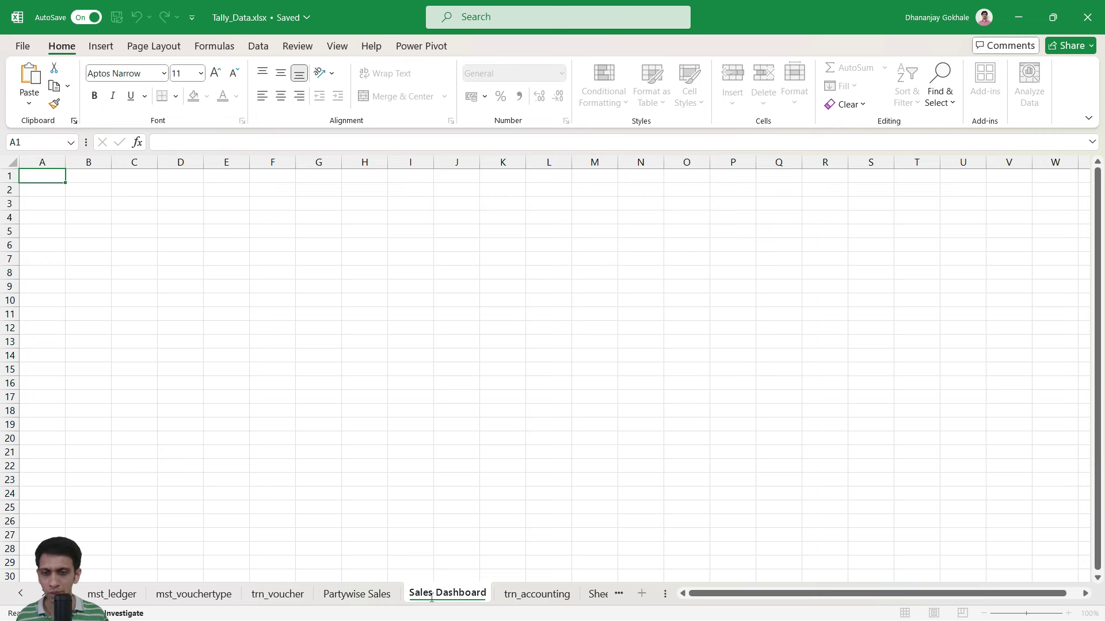
key(Return)
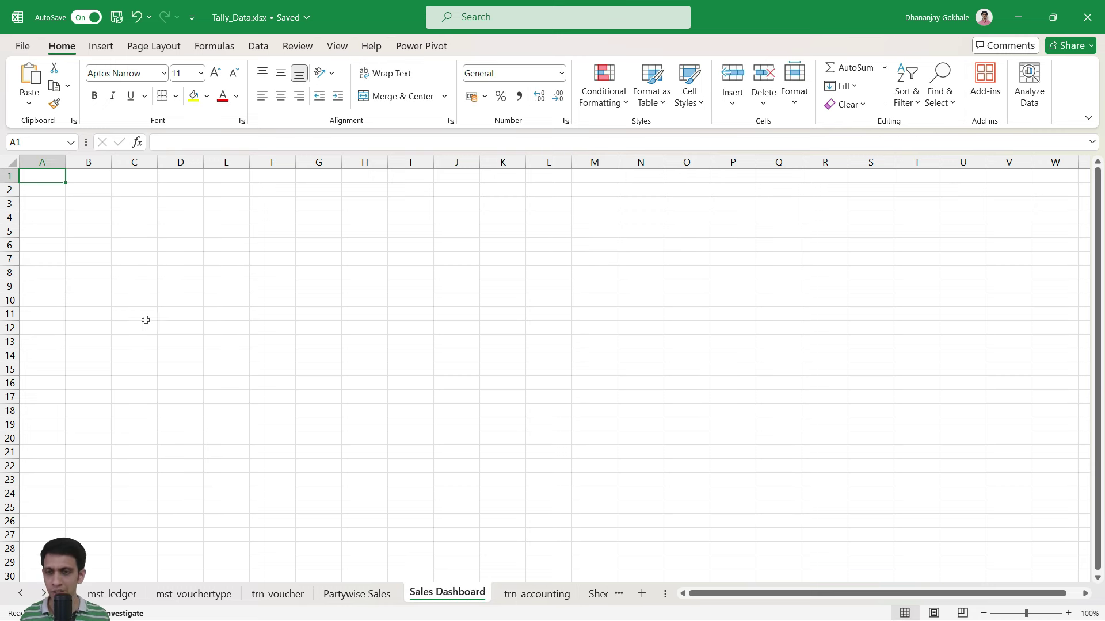
Step: Paste the Partywise Sales pie chart and enlarge it to span roughly A3:K22
key(ctrl+v)
drag(256, 194, 289, 227)
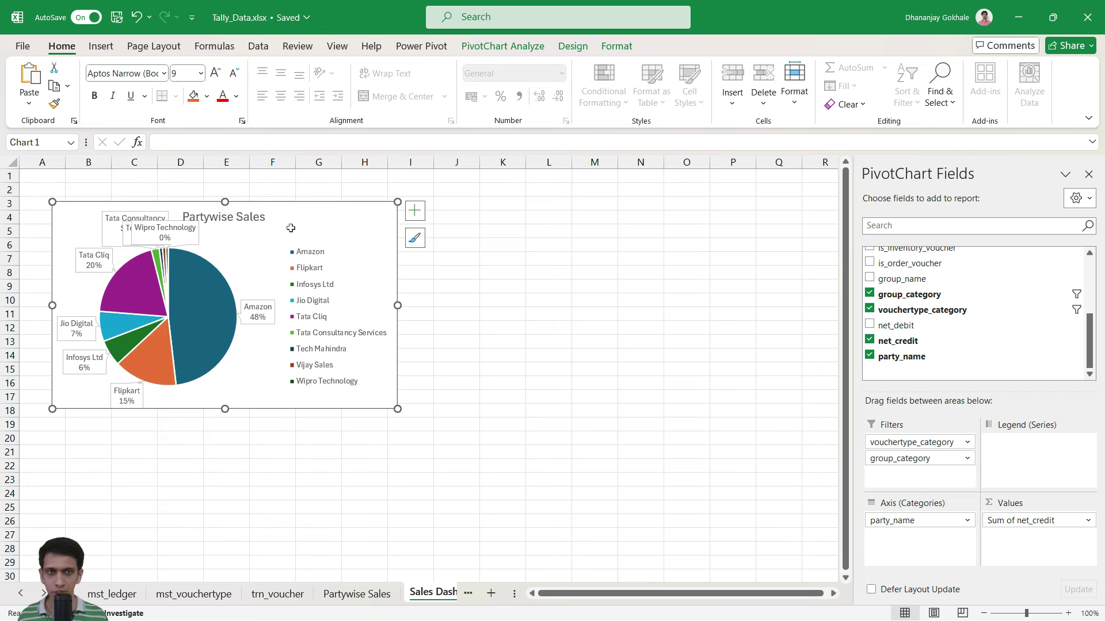
click(1088, 174)
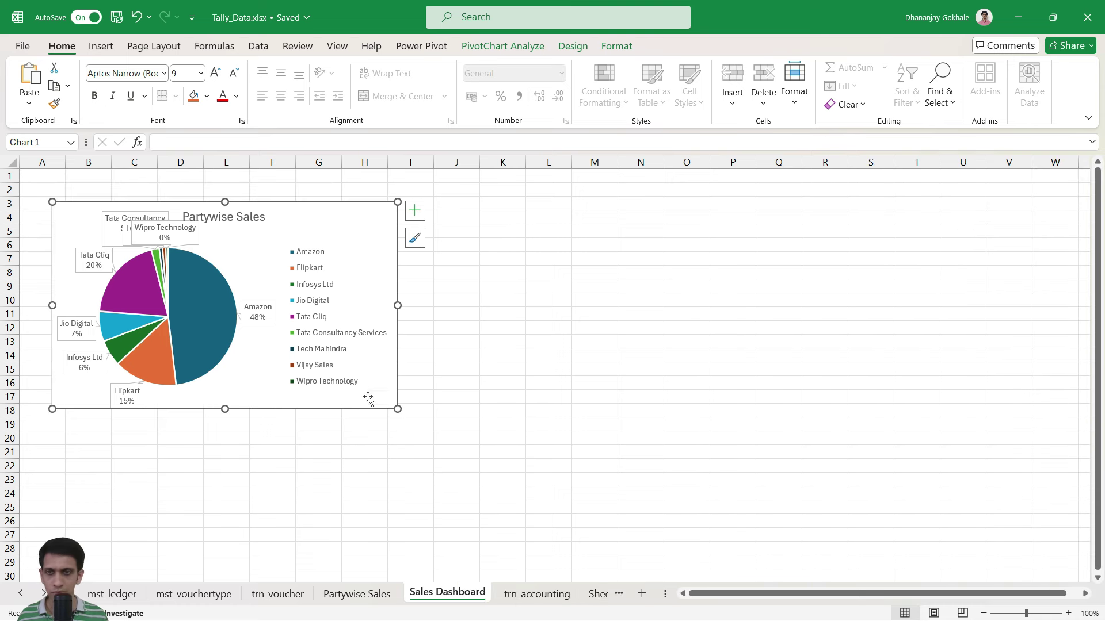
drag(398, 409, 518, 468)
drag(386, 236, 385, 234)
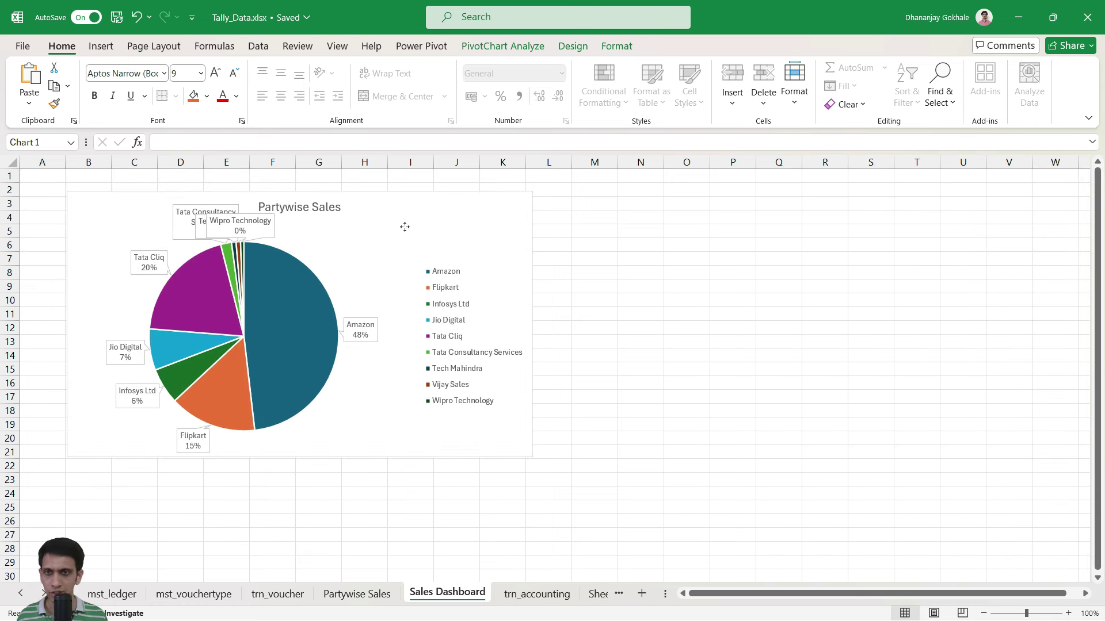
Step: Colour the Sales Dashboard sheet tab yellow
right_click(452, 592)
mouse_move(521, 490)
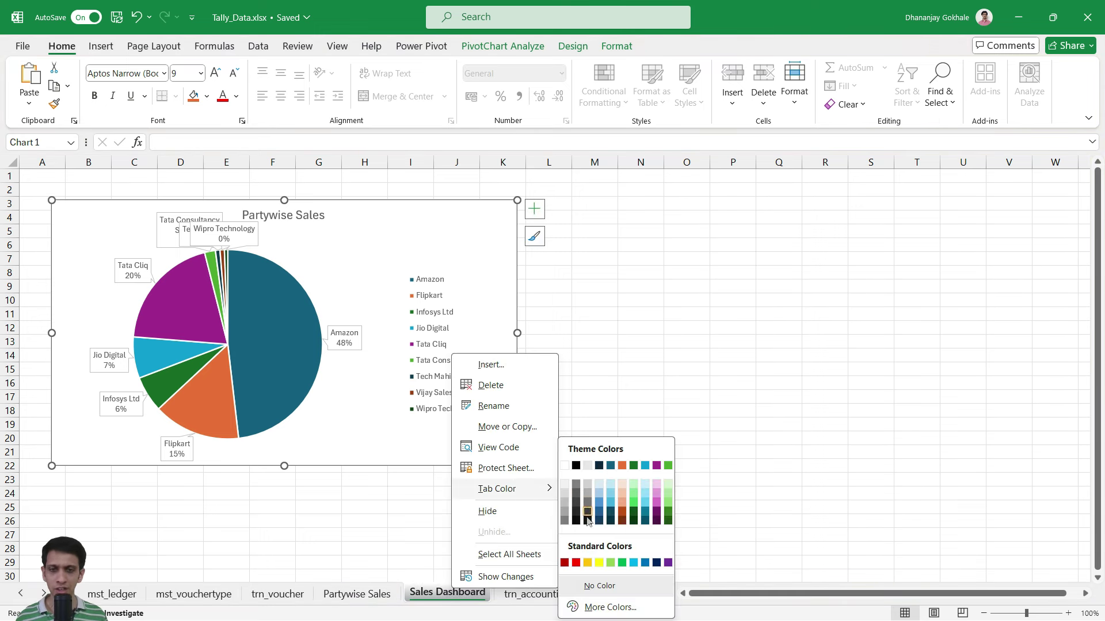
click(599, 563)
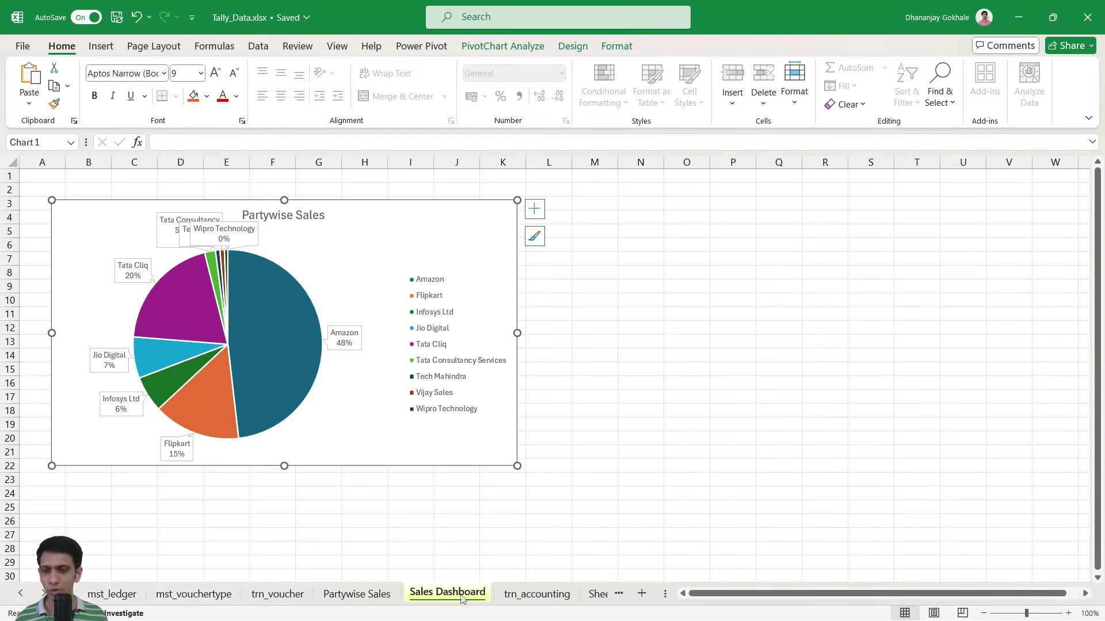
Step: Move Sales Dashboard to the first tab position, then return to the Partywise Sales sheet
click(20, 594)
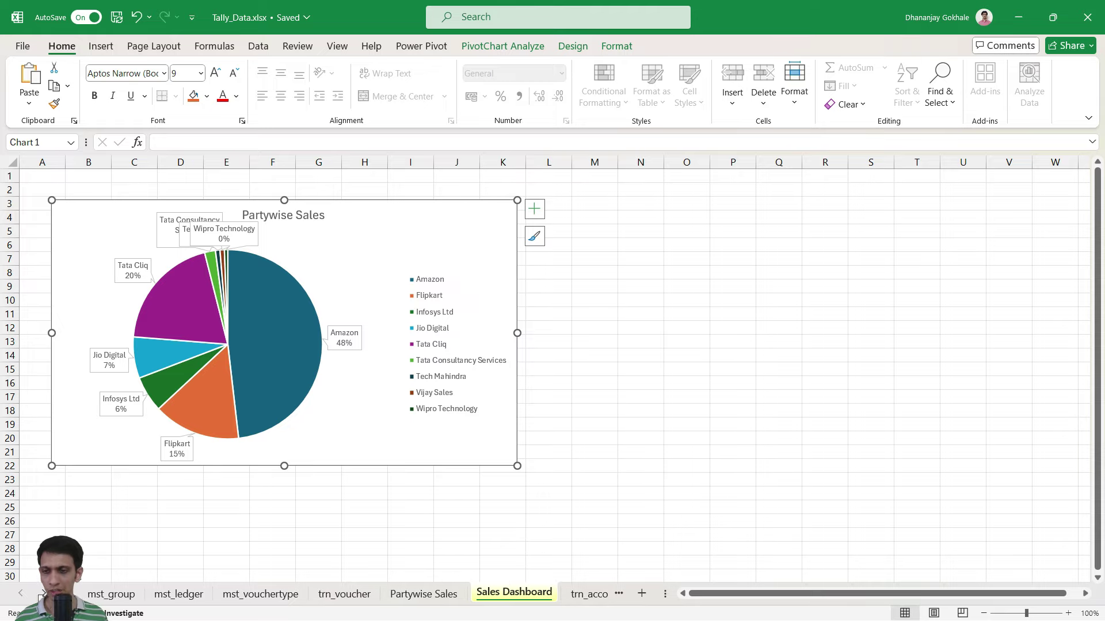
drag(95, 598, 100, 598)
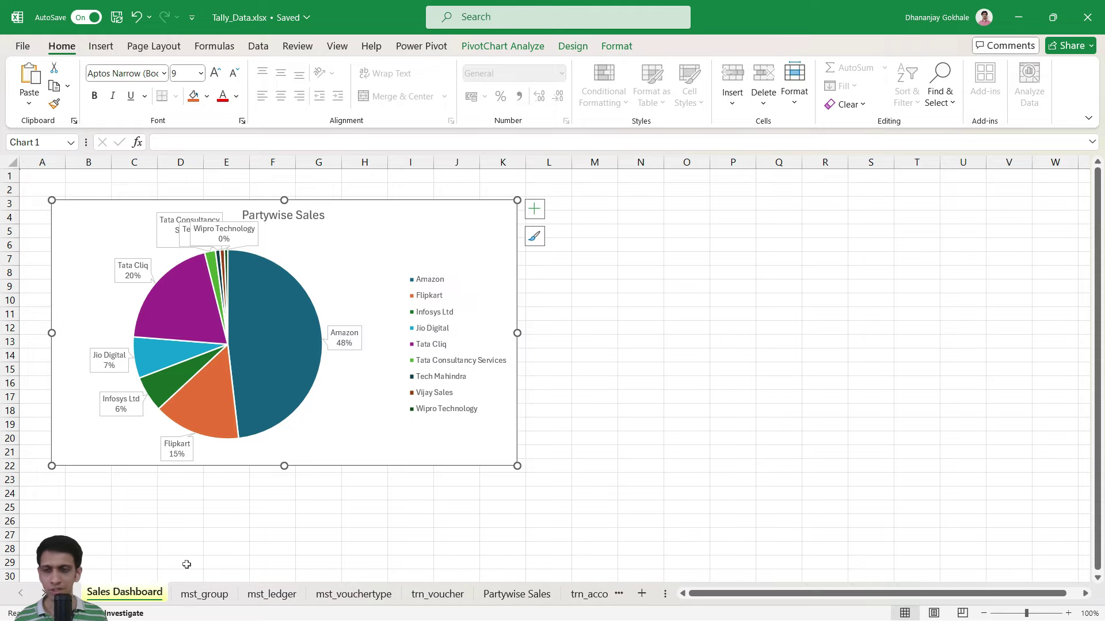
click(199, 594)
click(146, 598)
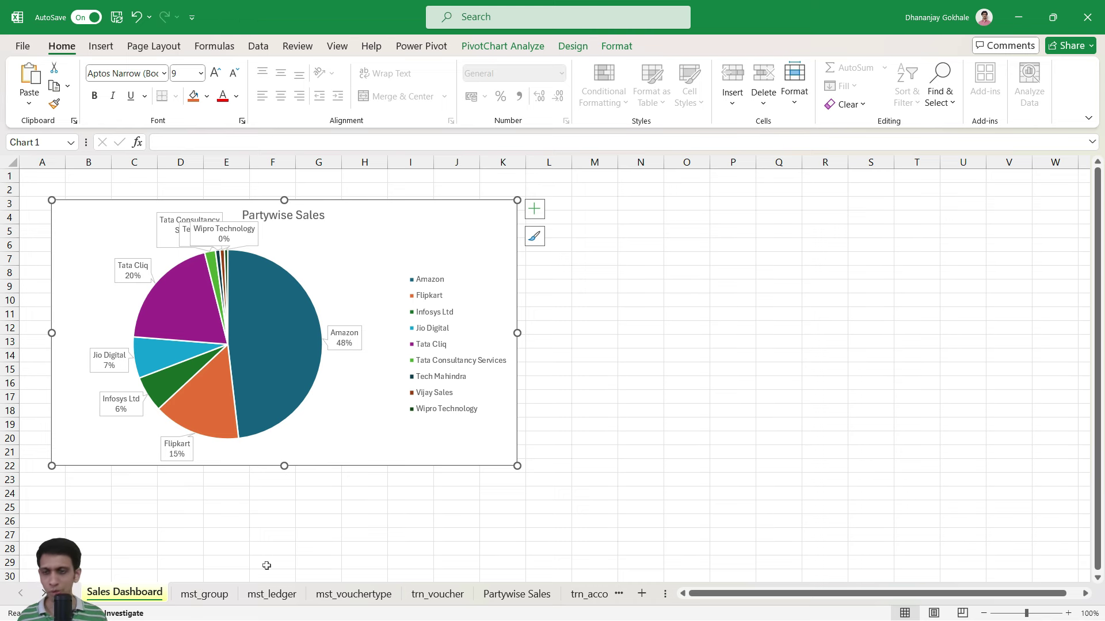
click(43, 592)
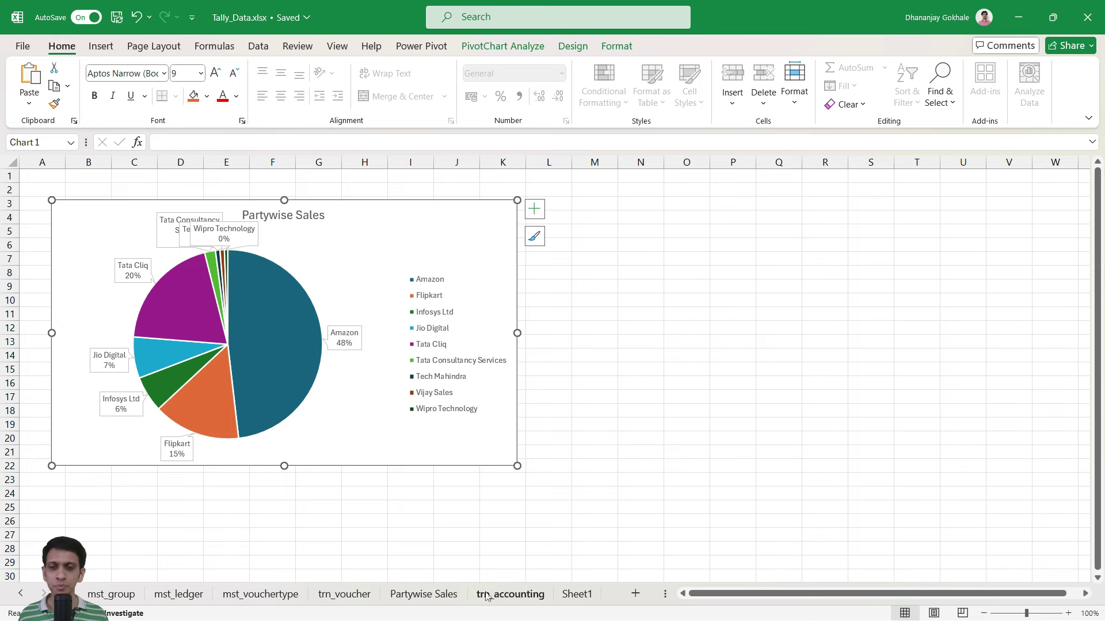
click(436, 596)
Step: Copy the Partywise Sales sheet to the end of the workbook with Create a copy ticked
right_click(435, 596)
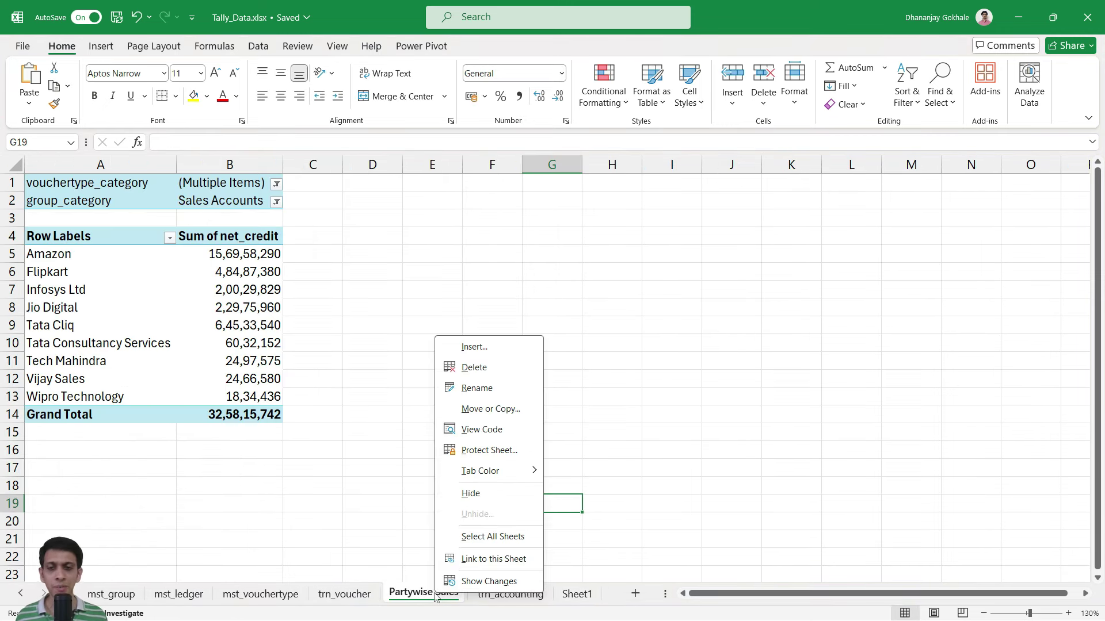
mouse_move(481, 470)
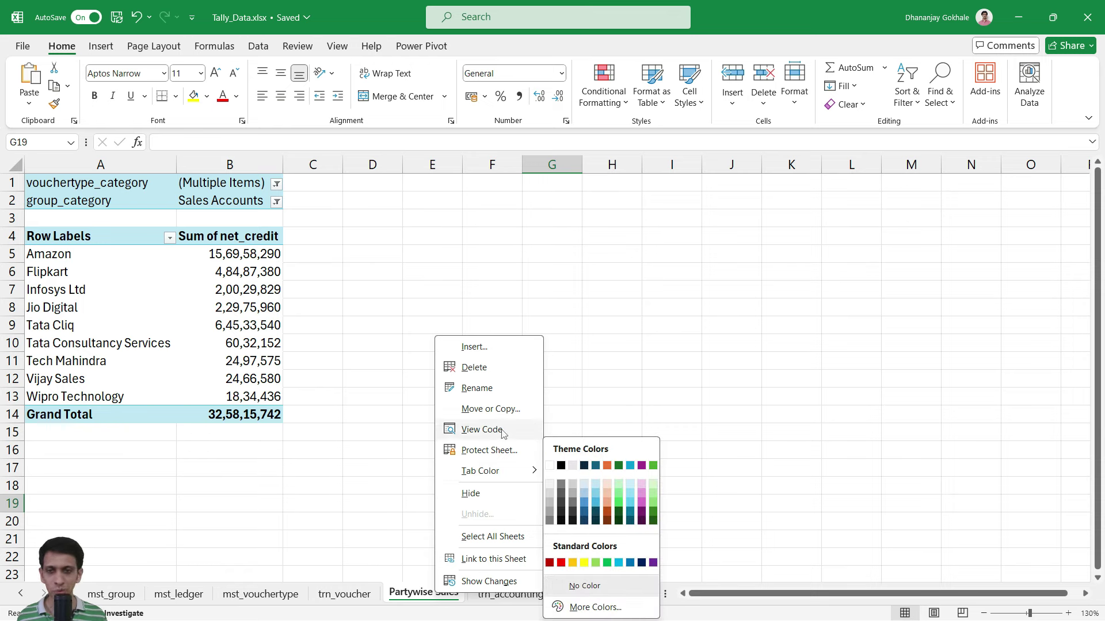
click(497, 410)
click(422, 496)
scroll(420, 481, down, 1)
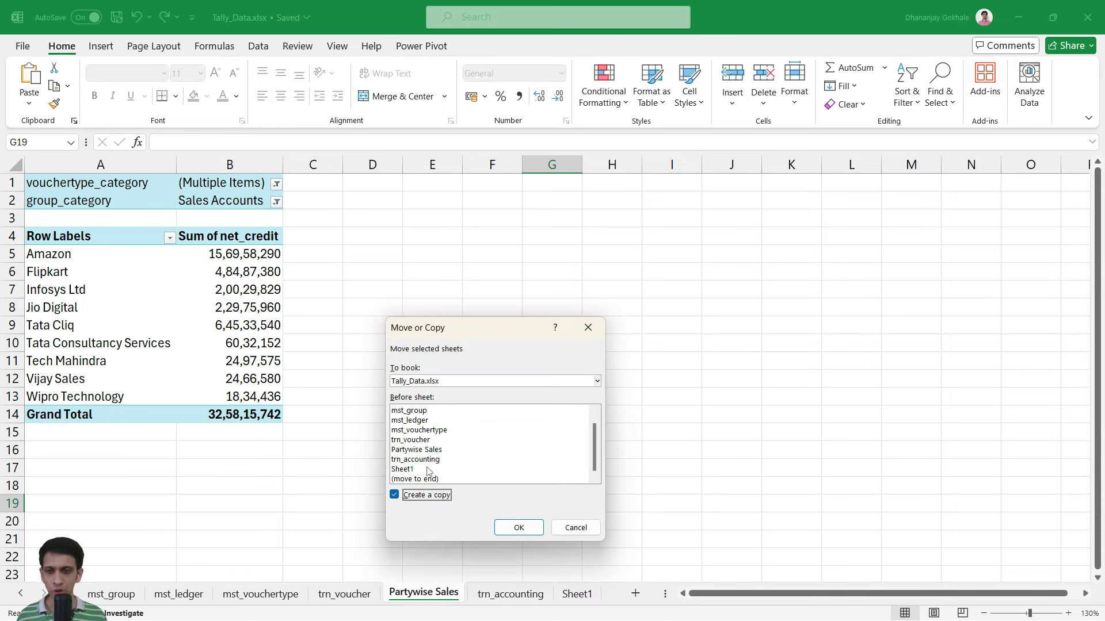
double_click(418, 481)
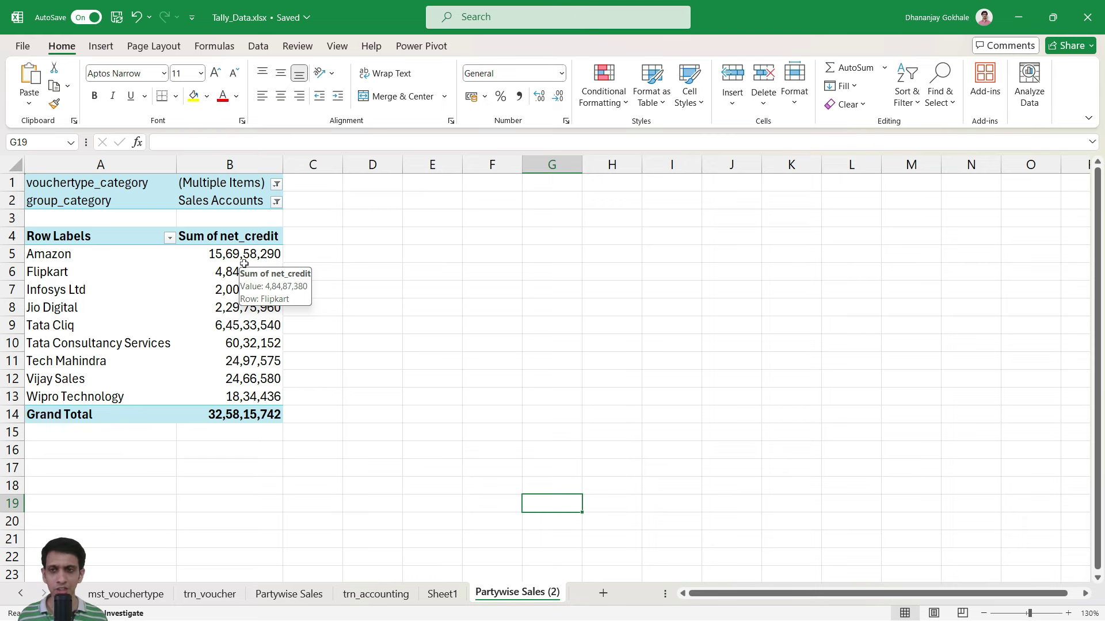
Step: Replace party_name with the date field in the copied pivot's Rows area
click(240, 257)
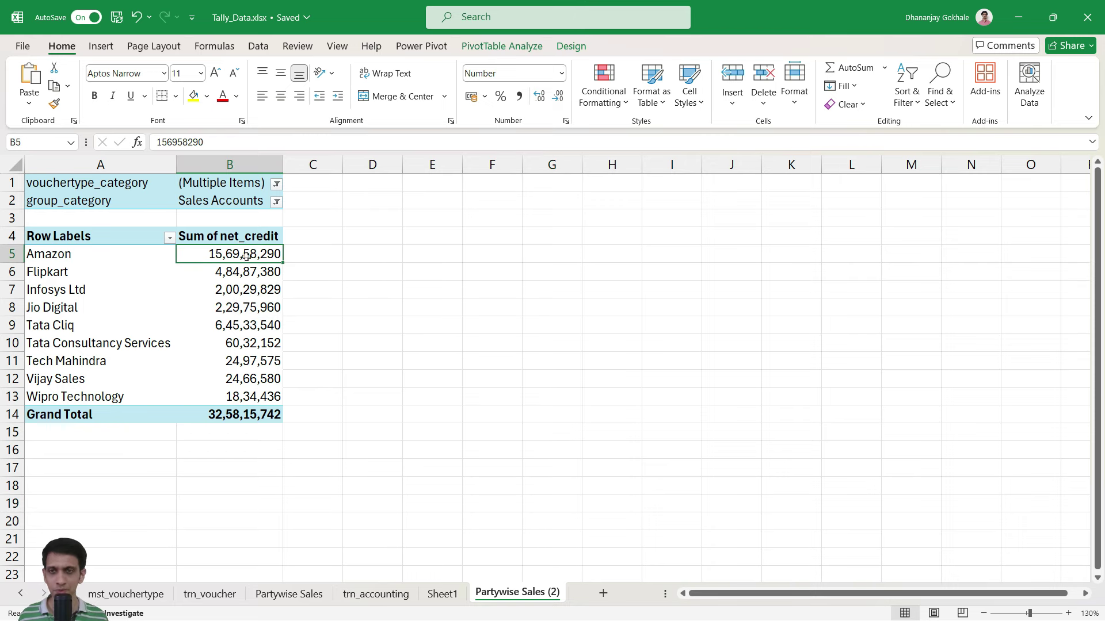
click(501, 46)
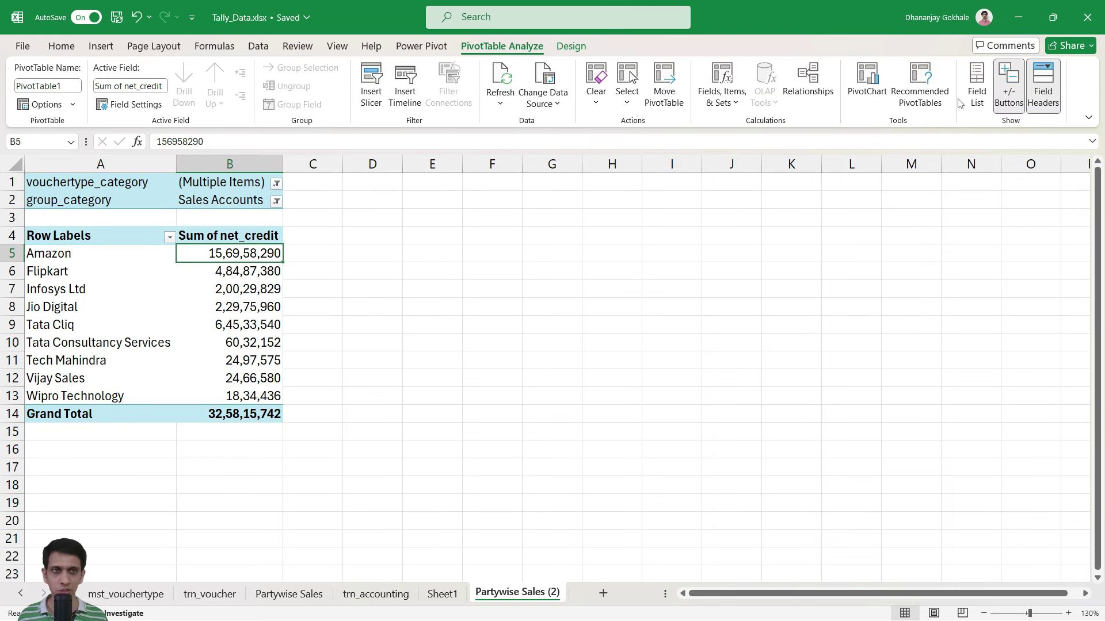
click(976, 85)
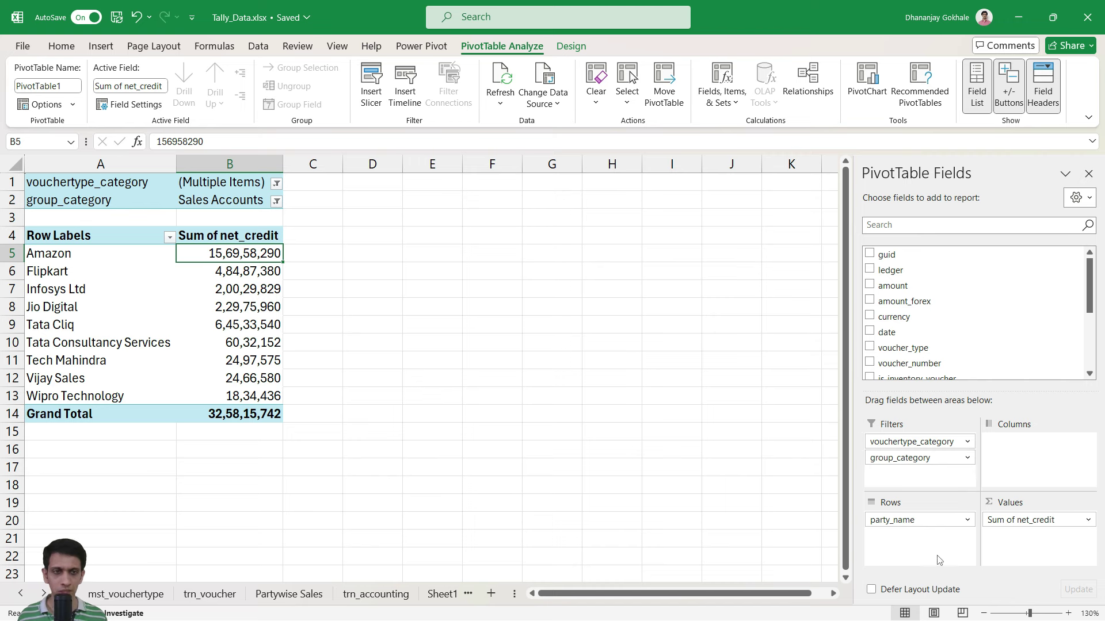
drag(900, 520, 945, 333)
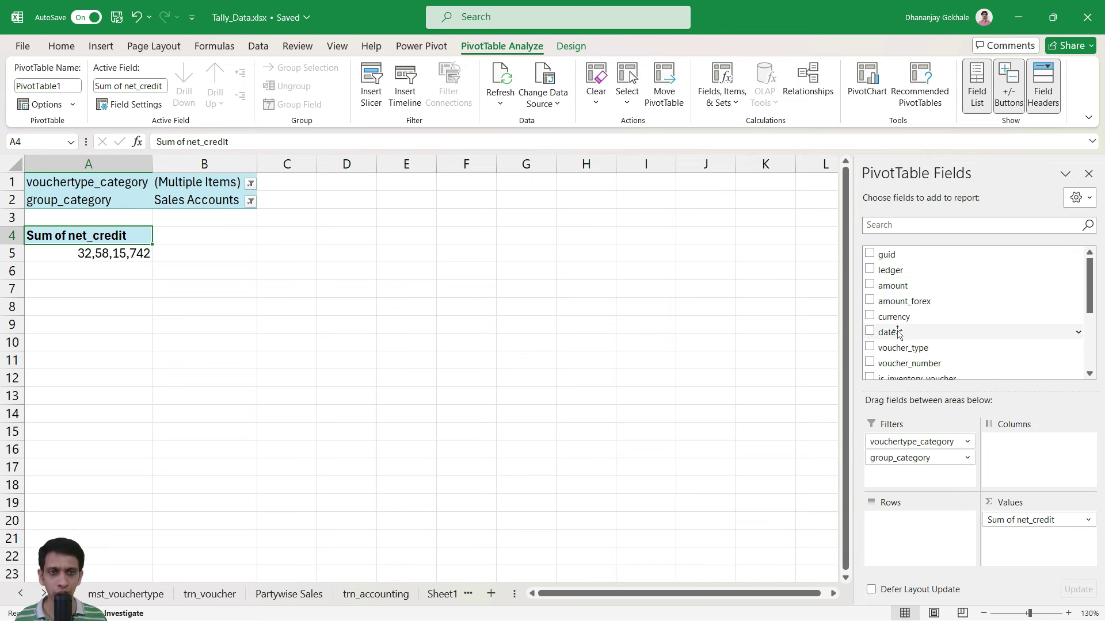
drag(898, 333, 933, 536)
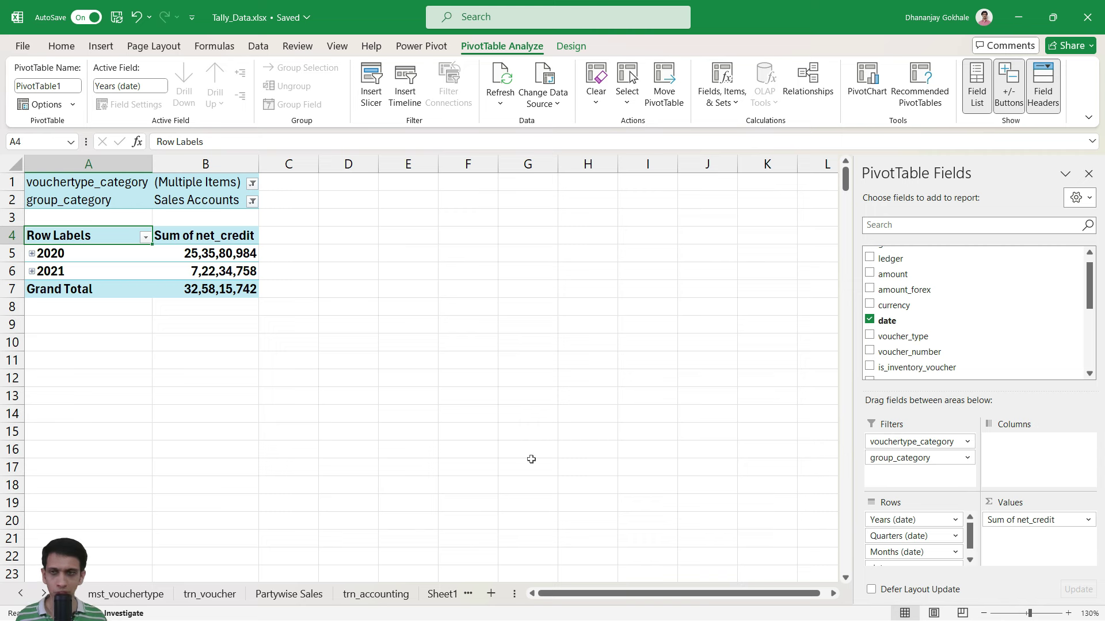
Step: Expand 2020 and 2021 into quarters, and 2021 Qtr1 into Jan, Feb and Mar
scroll(912, 533, down, 1)
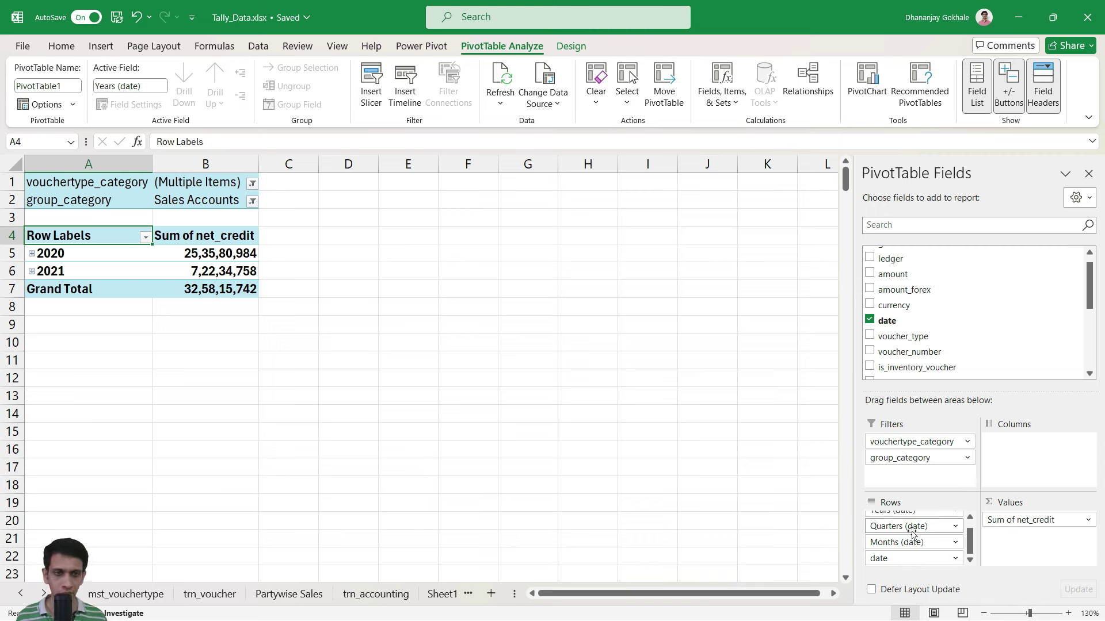
click(32, 253)
click(33, 325)
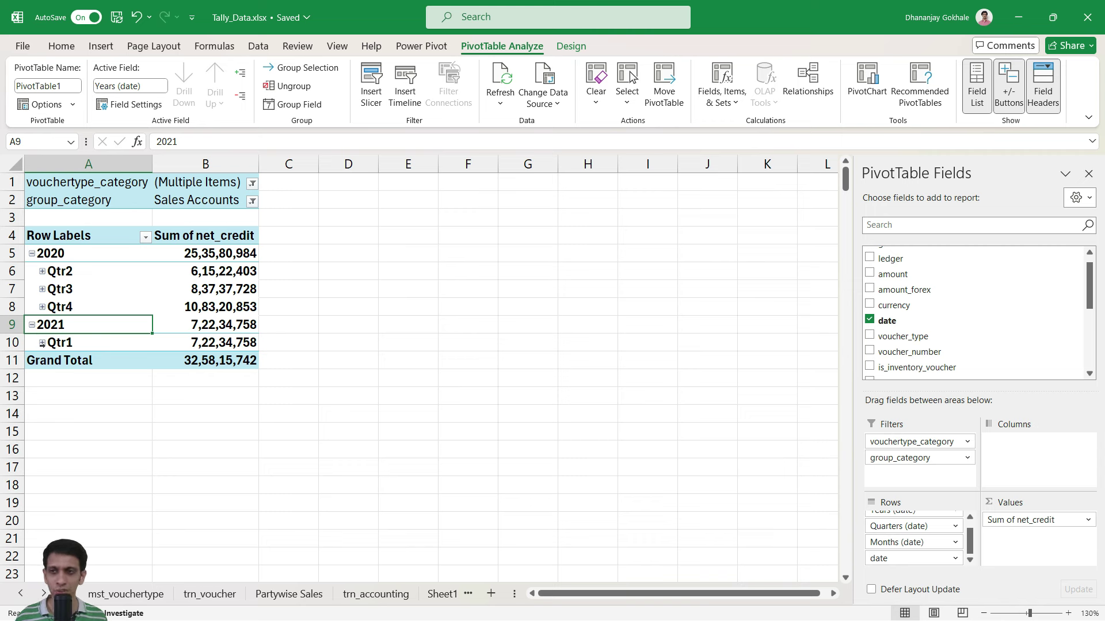
click(42, 344)
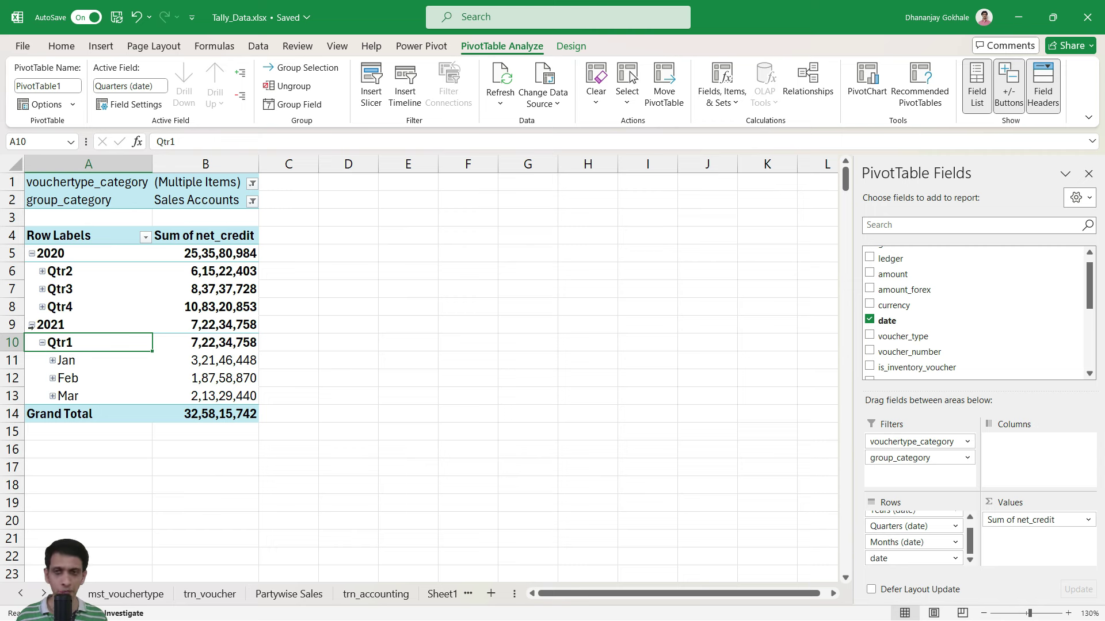
Step: Remove the Years and Quarters groupings from the pivot rows, leaving months
click(31, 326)
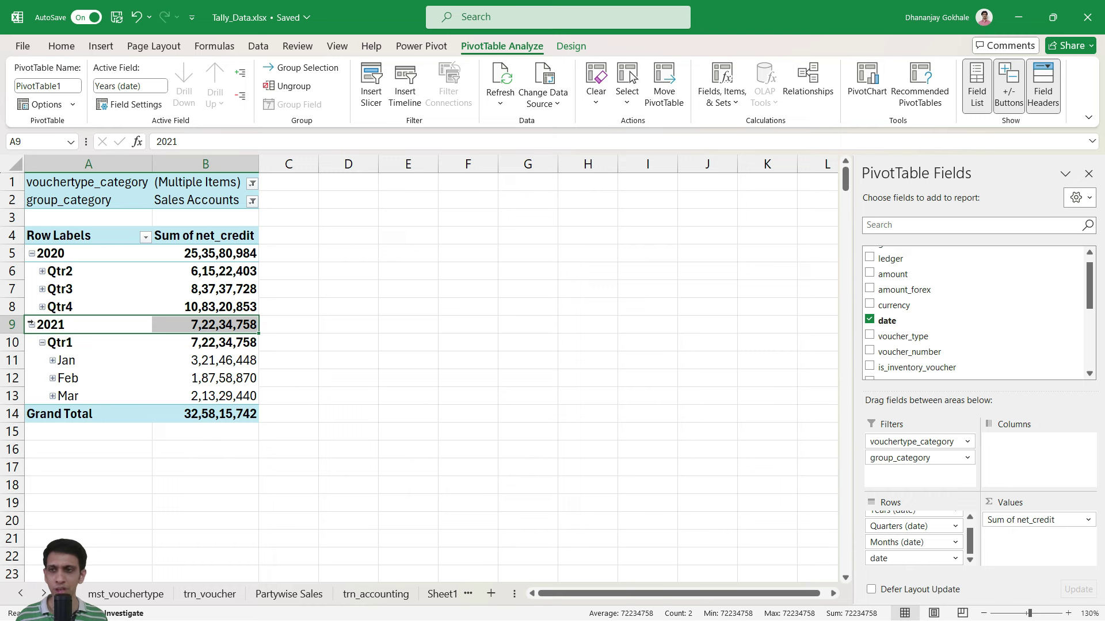
click(48, 271)
scroll(915, 535, up, 1)
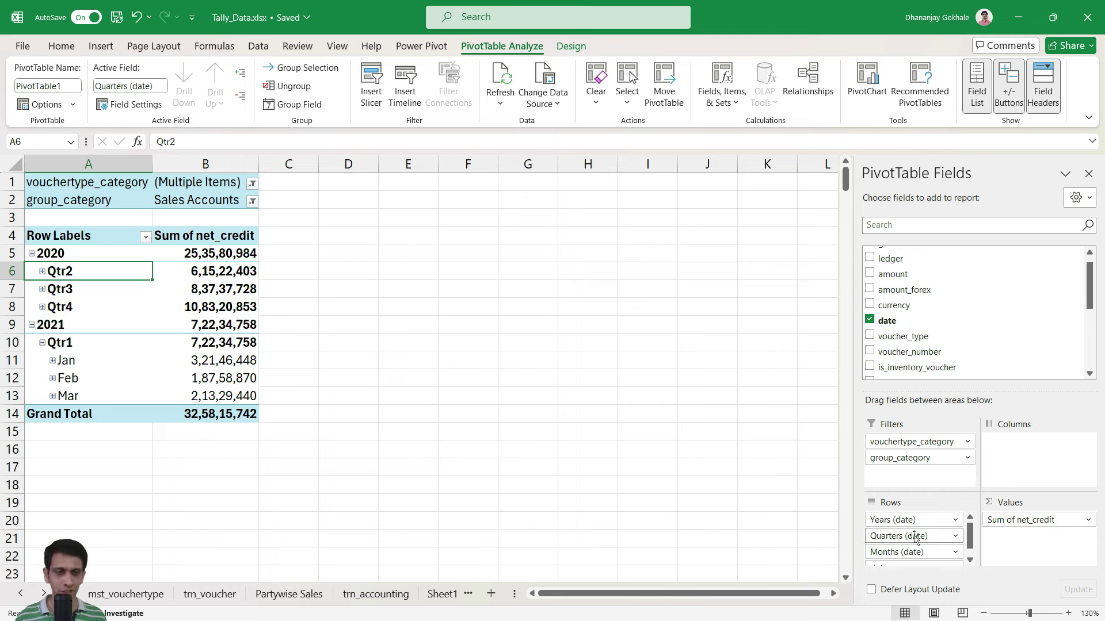
click(947, 521)
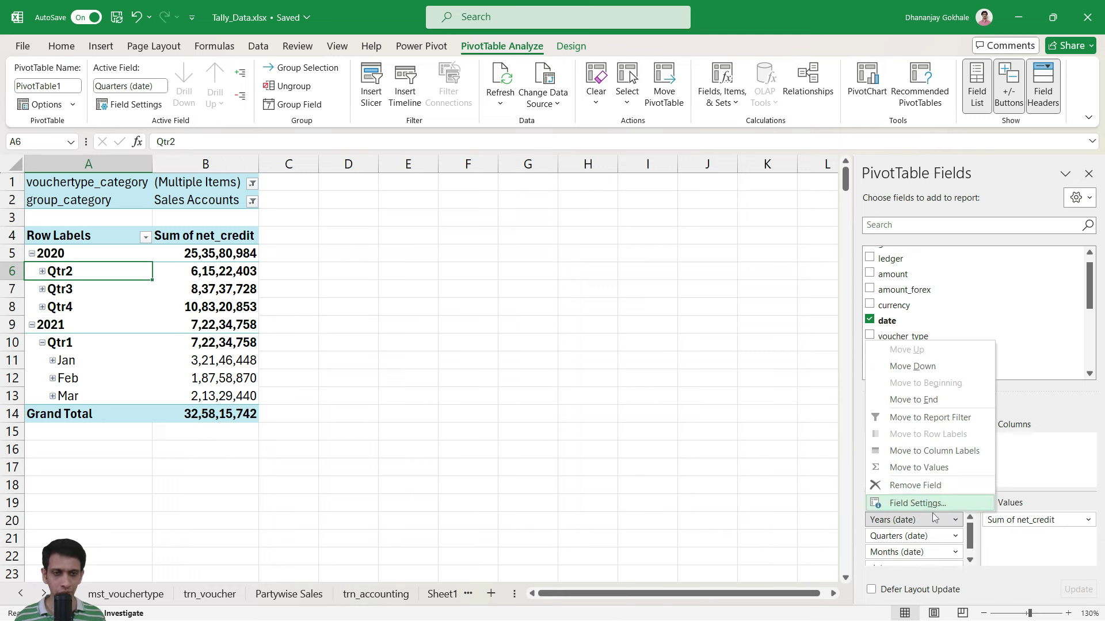
click(915, 487)
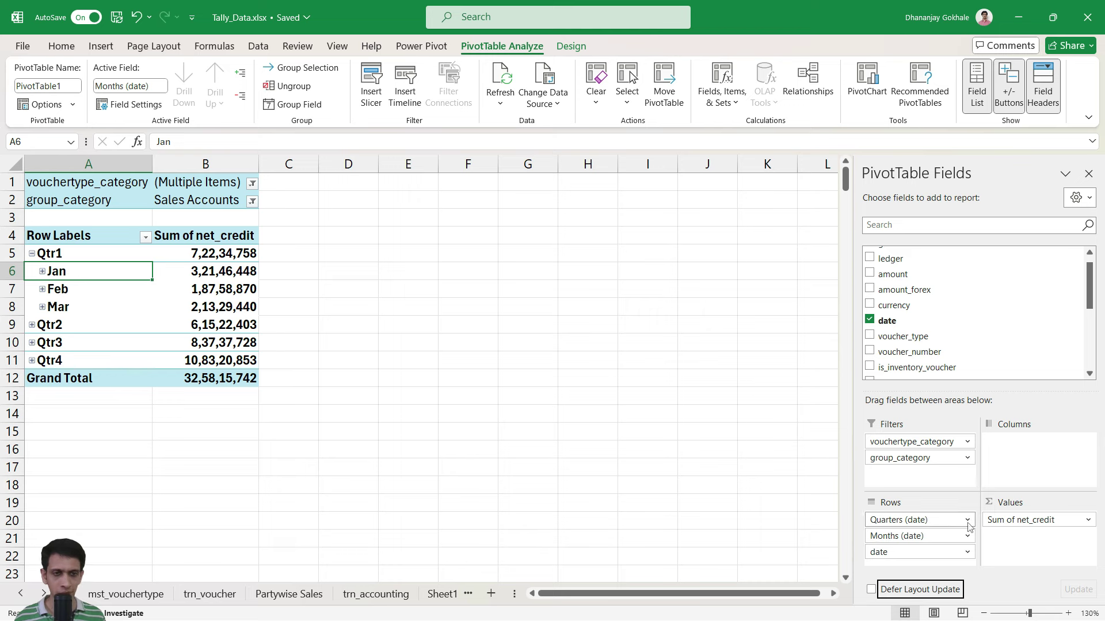
click(967, 523)
click(919, 486)
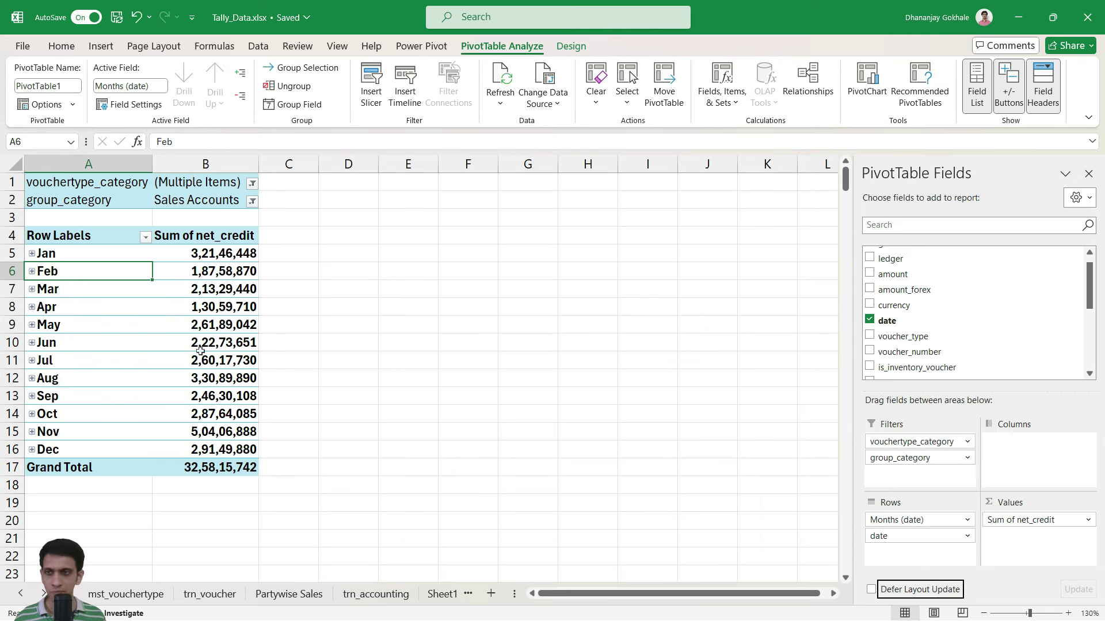
Step: Remove the daily date field so the rows list only Jan to Dec totals
click(32, 272)
click(31, 272)
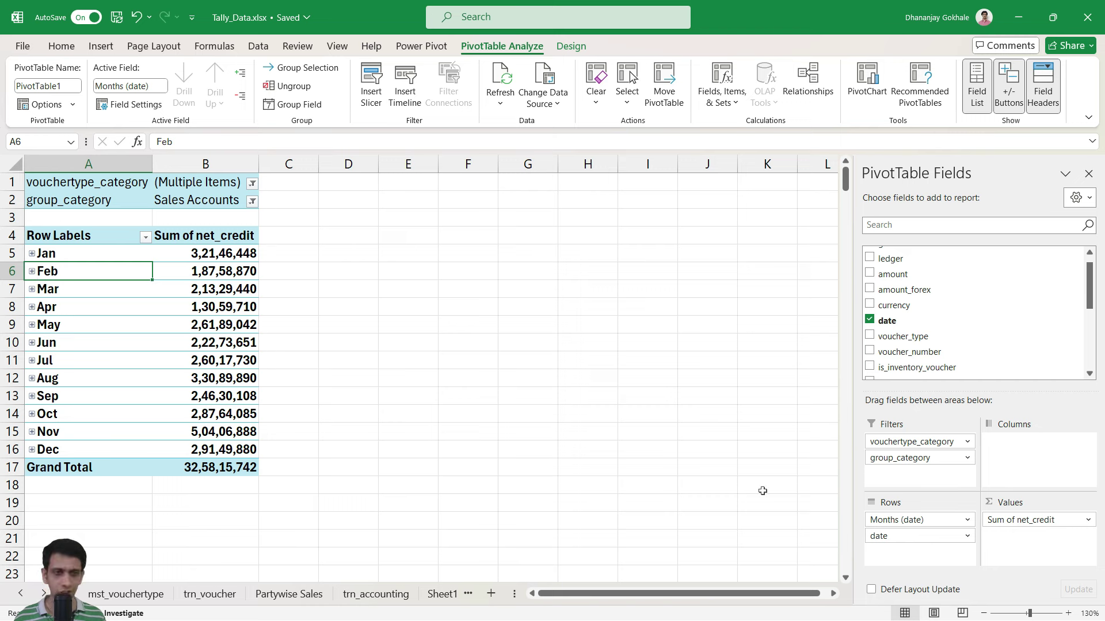
click(968, 536)
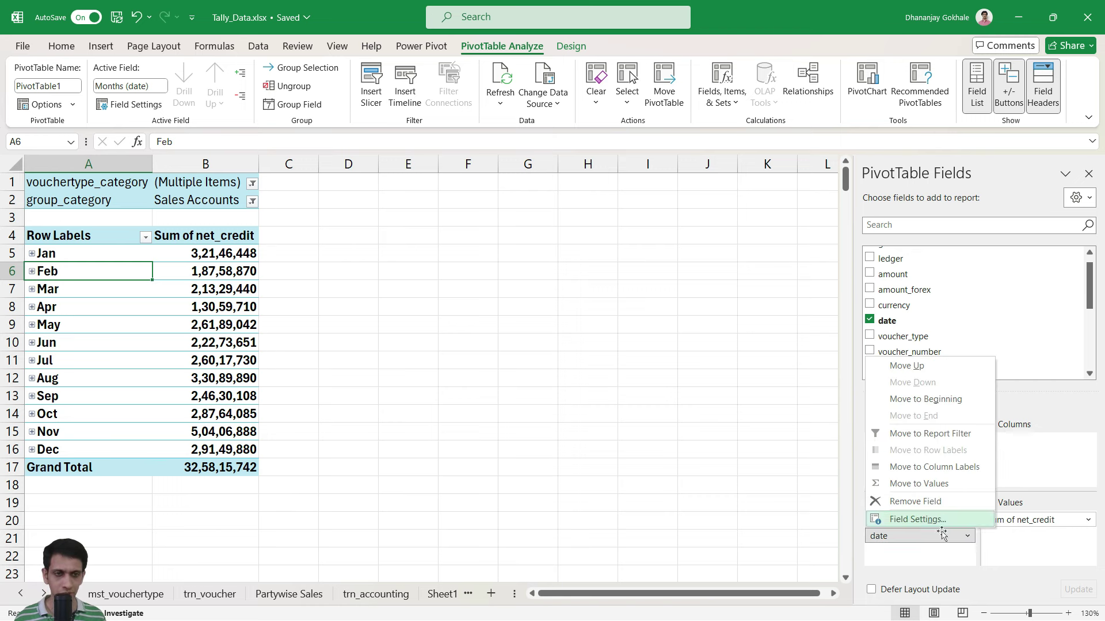
click(916, 501)
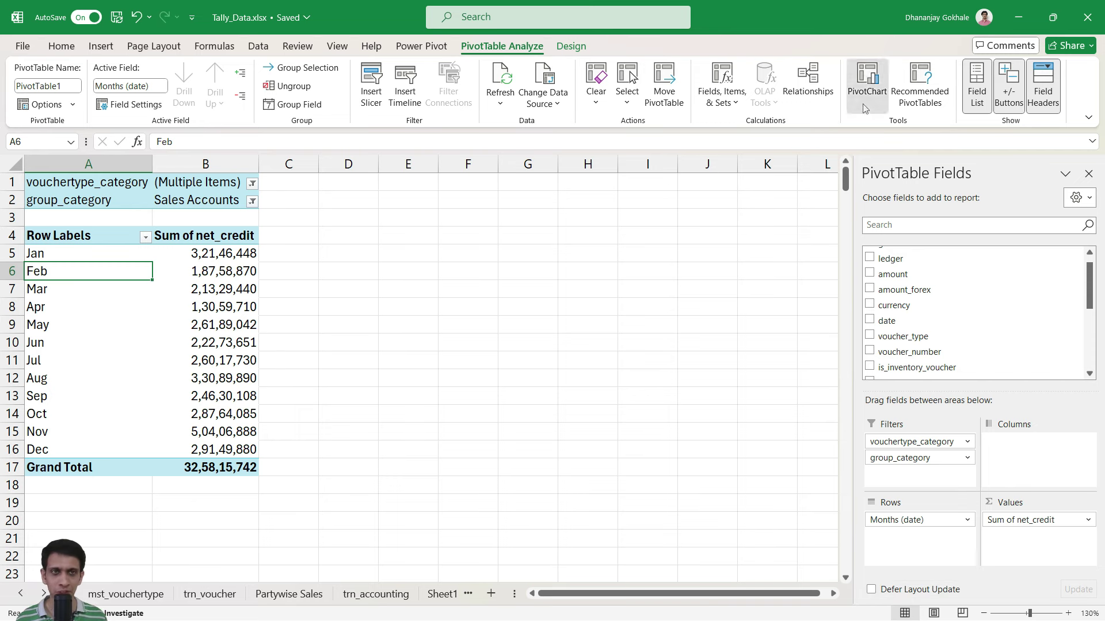
Step: Insert a clustered column PivotChart of monthly net_credit and place it right of the pivot
click(866, 81)
mouse_move(514, 307)
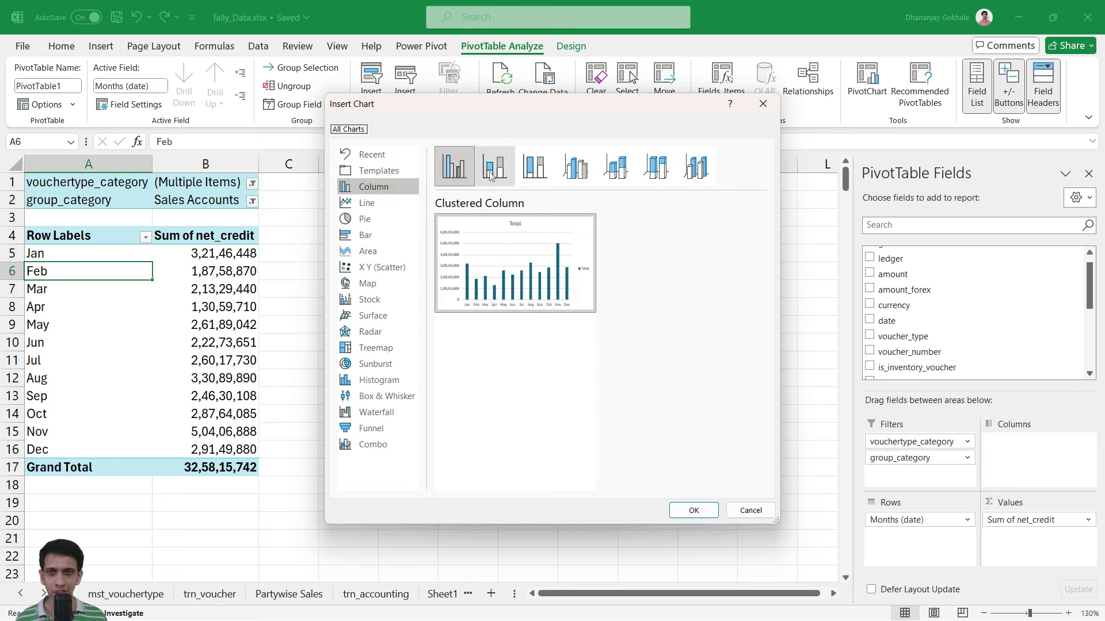
click(454, 167)
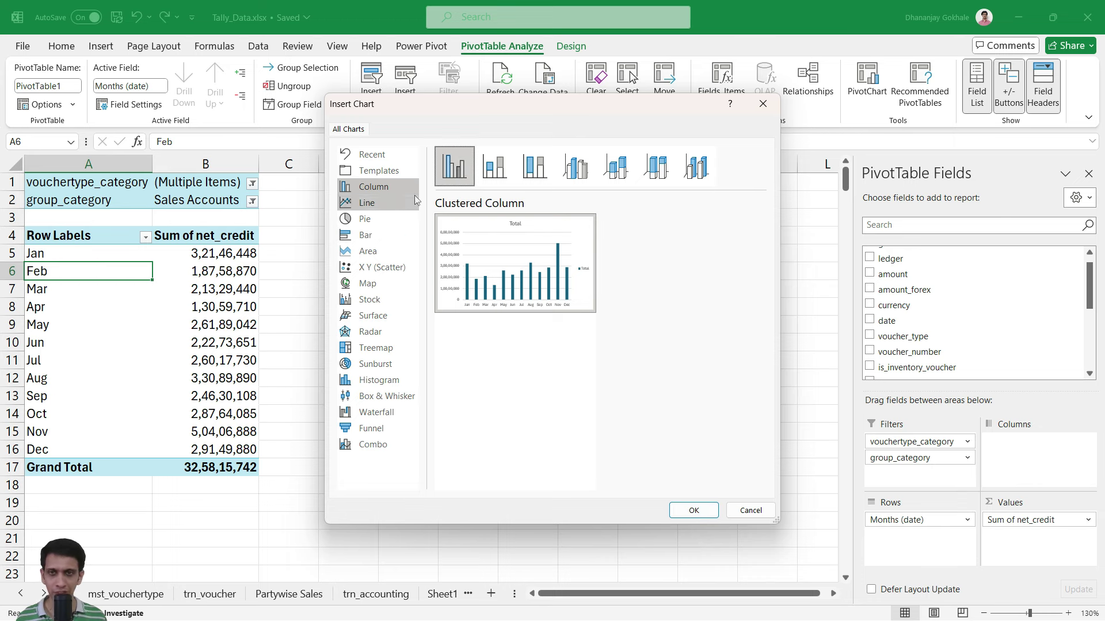
click(693, 510)
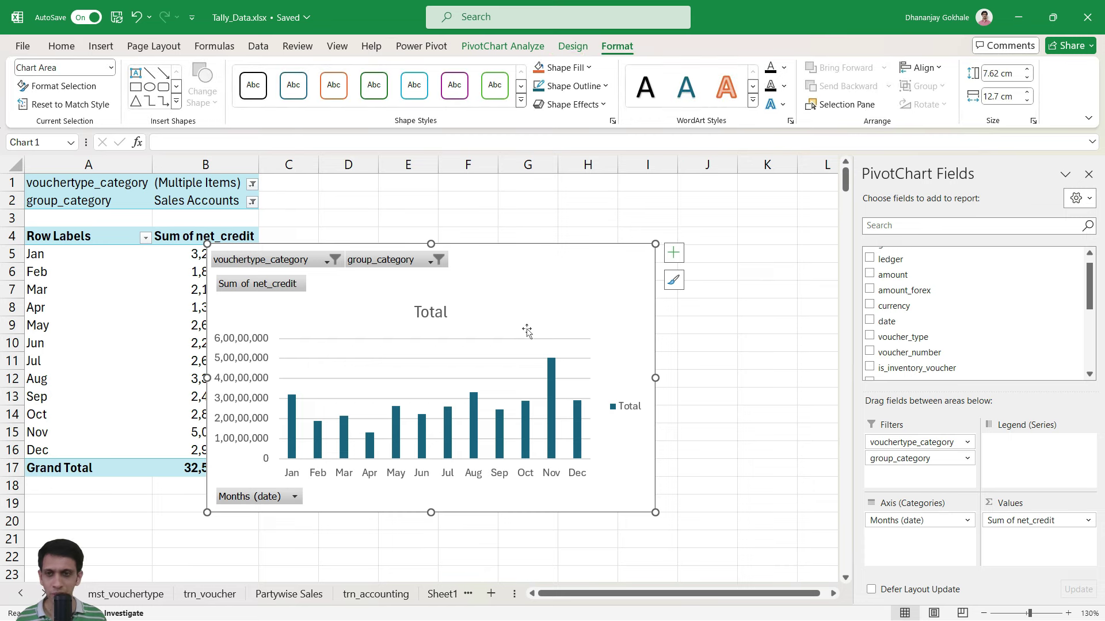
drag(525, 311, 624, 261)
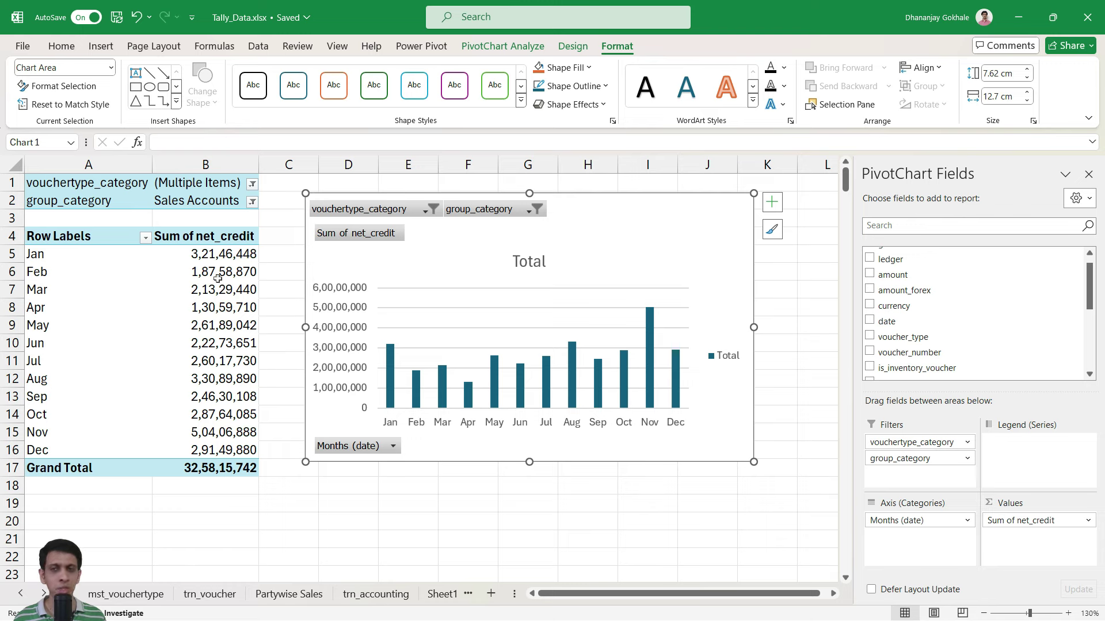
Step: Set the month Row Labels sort order to Manual
click(145, 238)
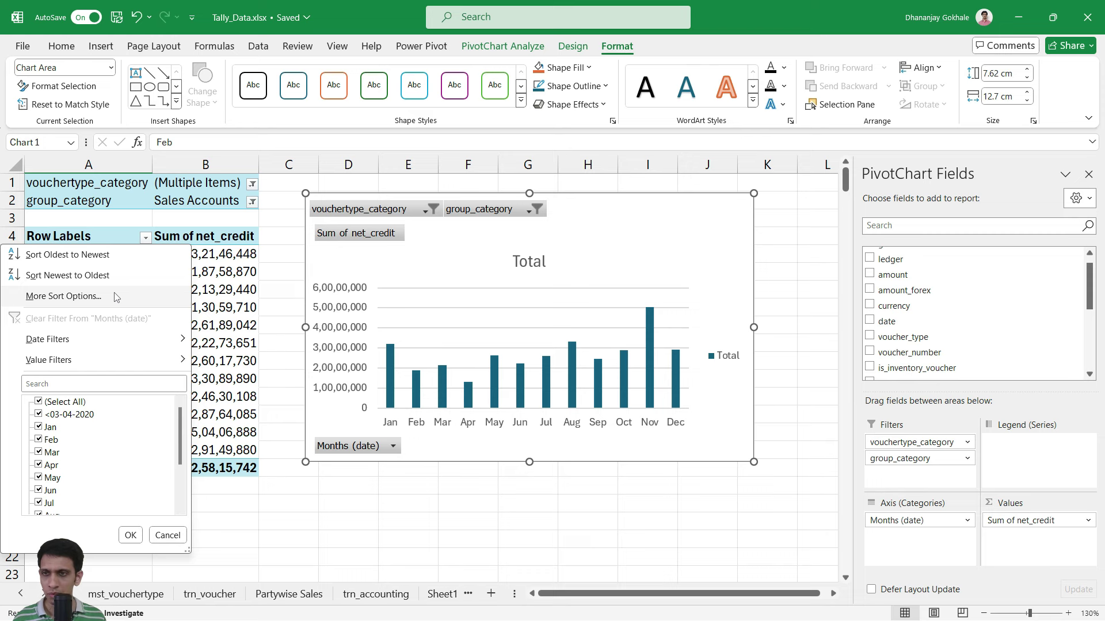
click(116, 297)
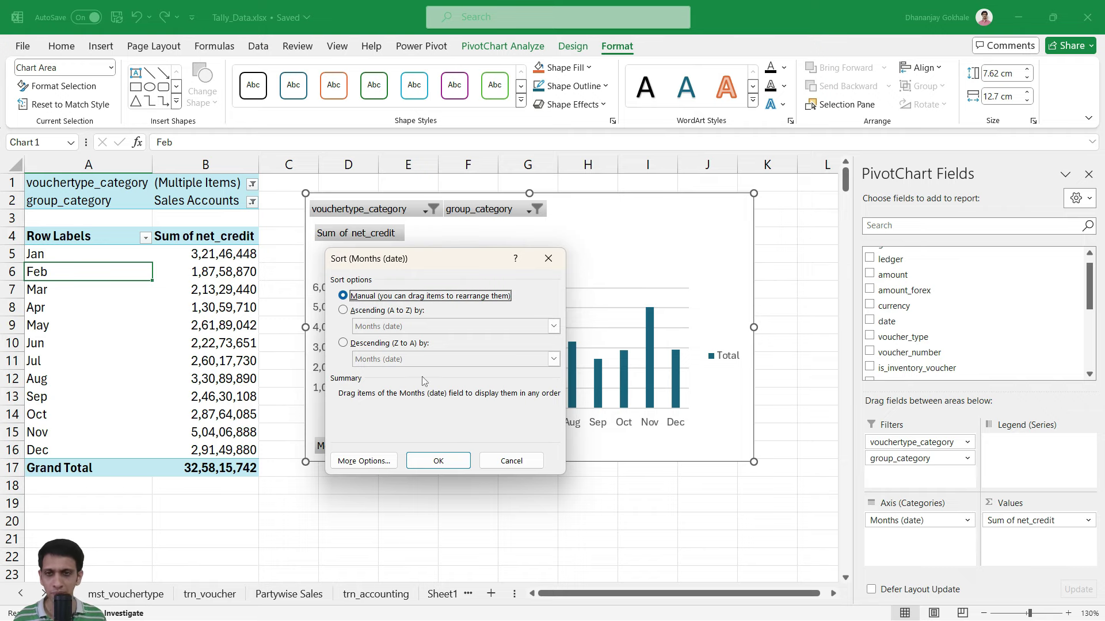
click(438, 461)
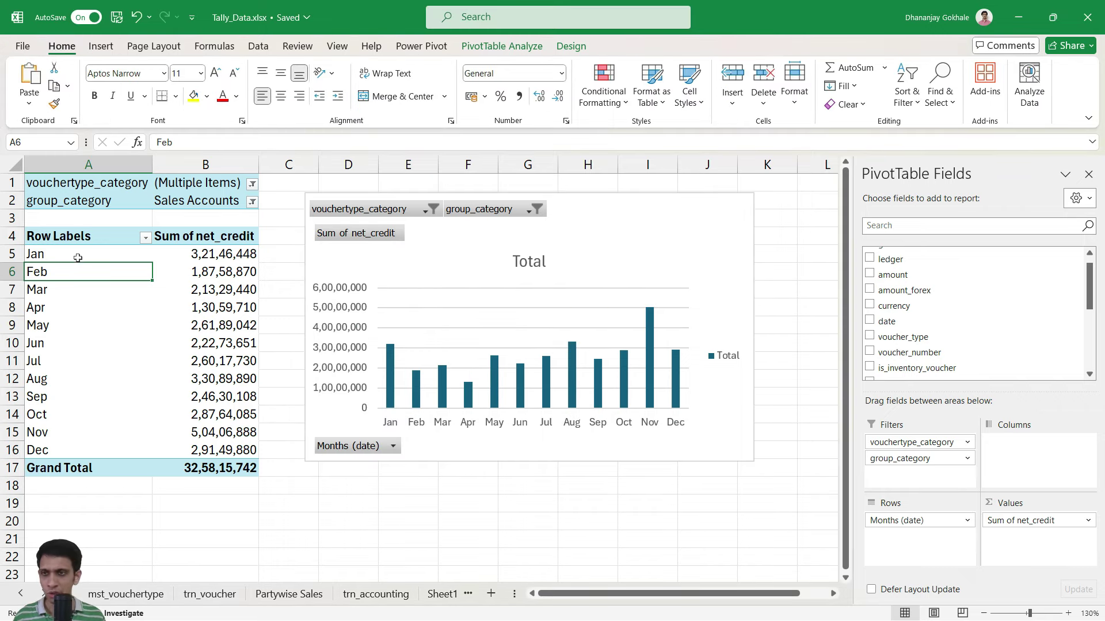
Step: Move the Jan, Feb and Mar rows to the bottom so months run Apr through Mar
click(78, 258)
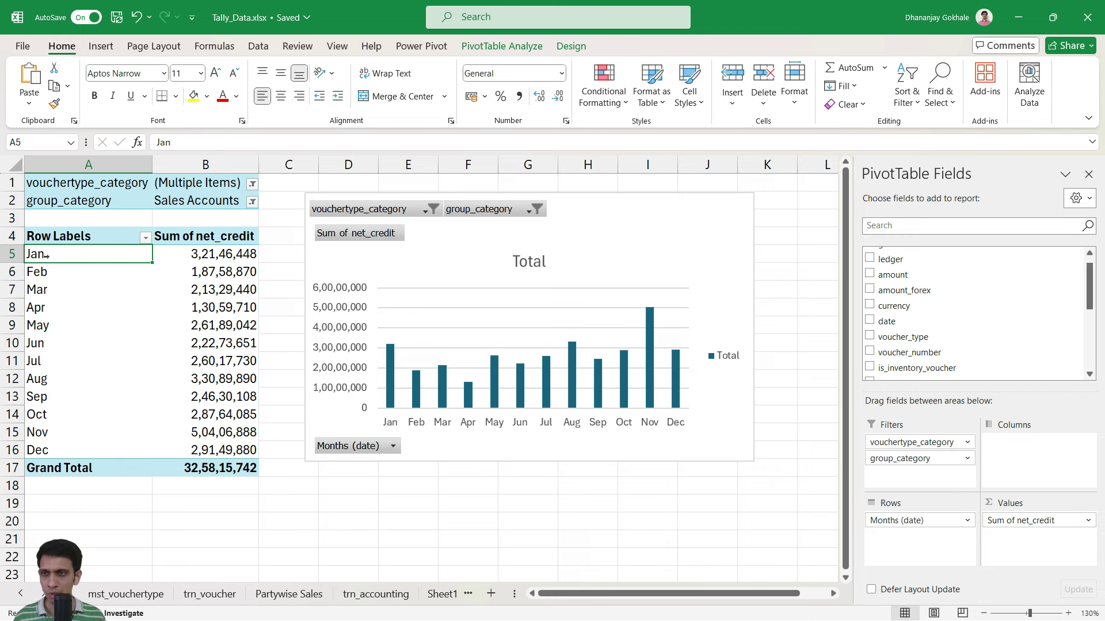
key(shift+Right)
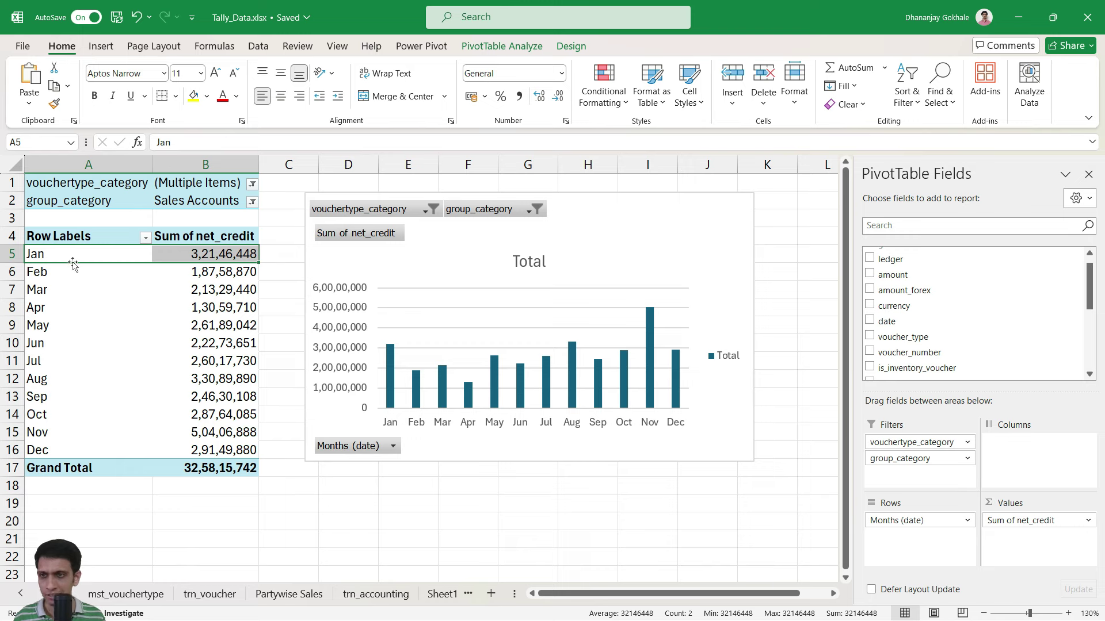
drag(73, 264, 74, 451)
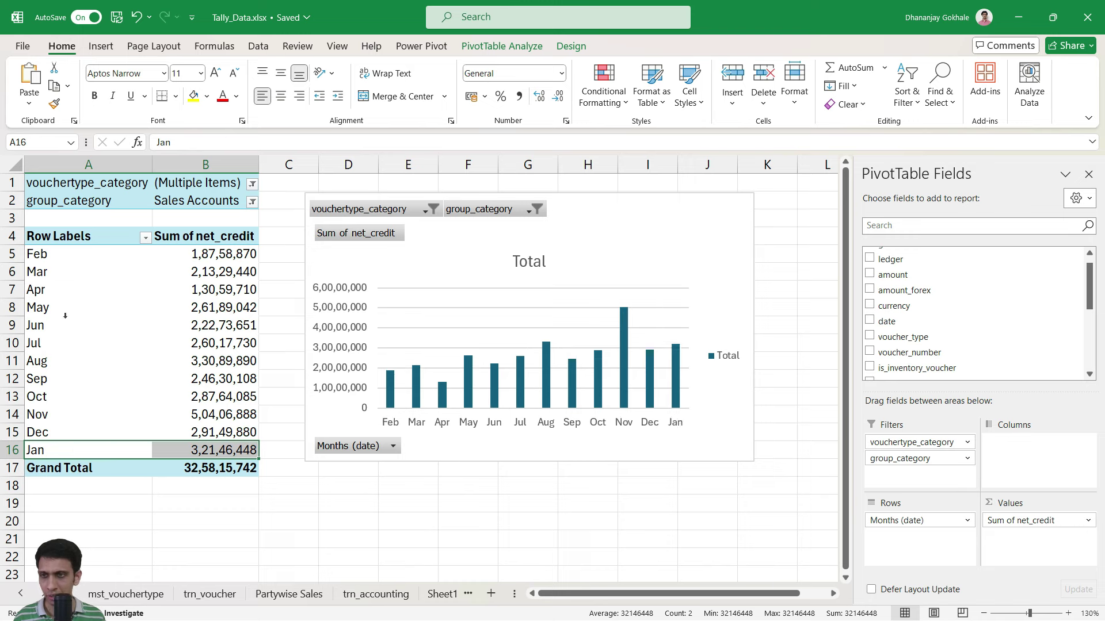
click(37, 255)
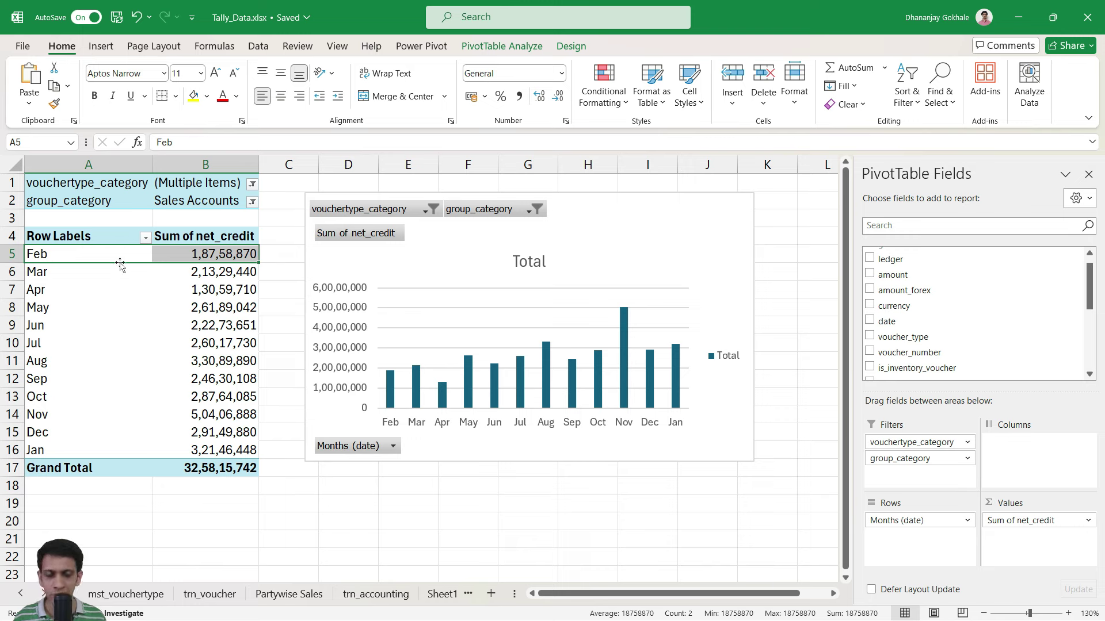
drag(119, 264, 104, 457)
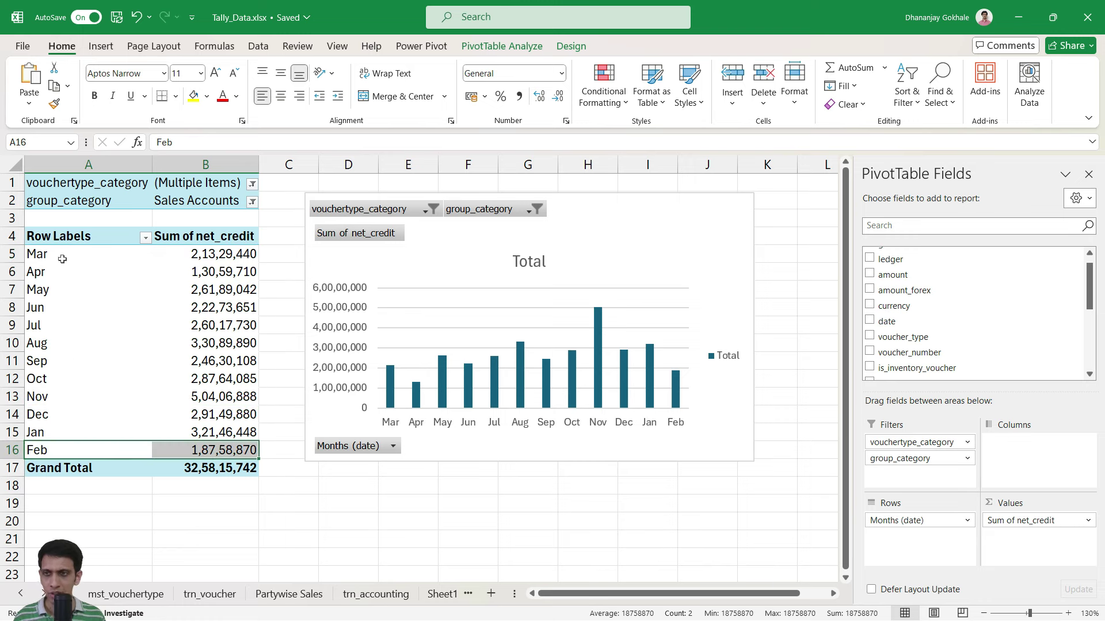
click(32, 252)
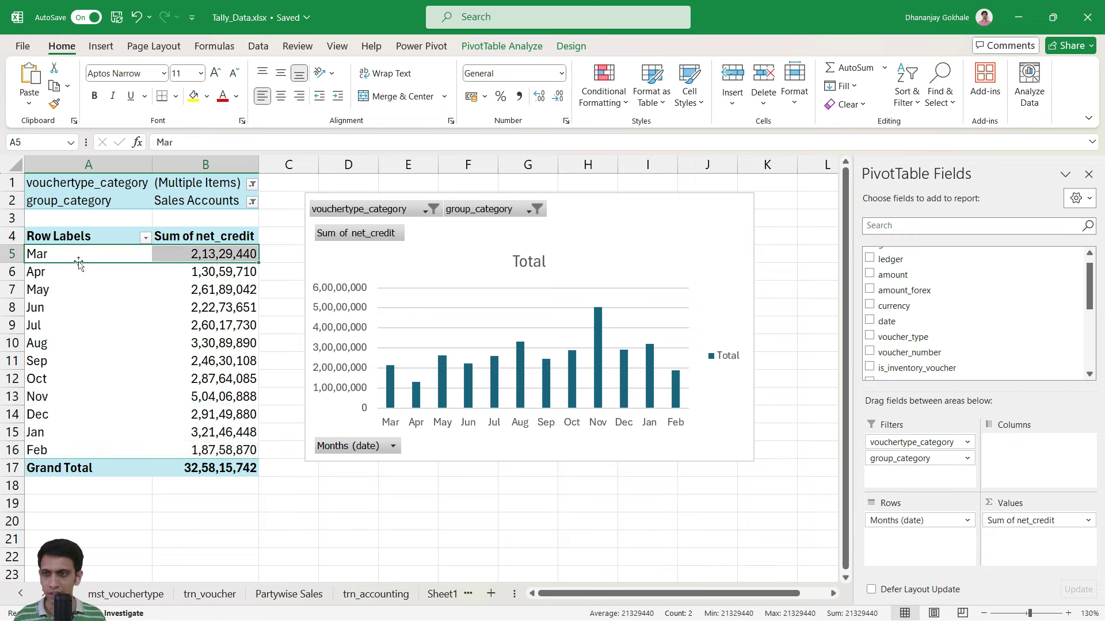
drag(76, 262, 81, 461)
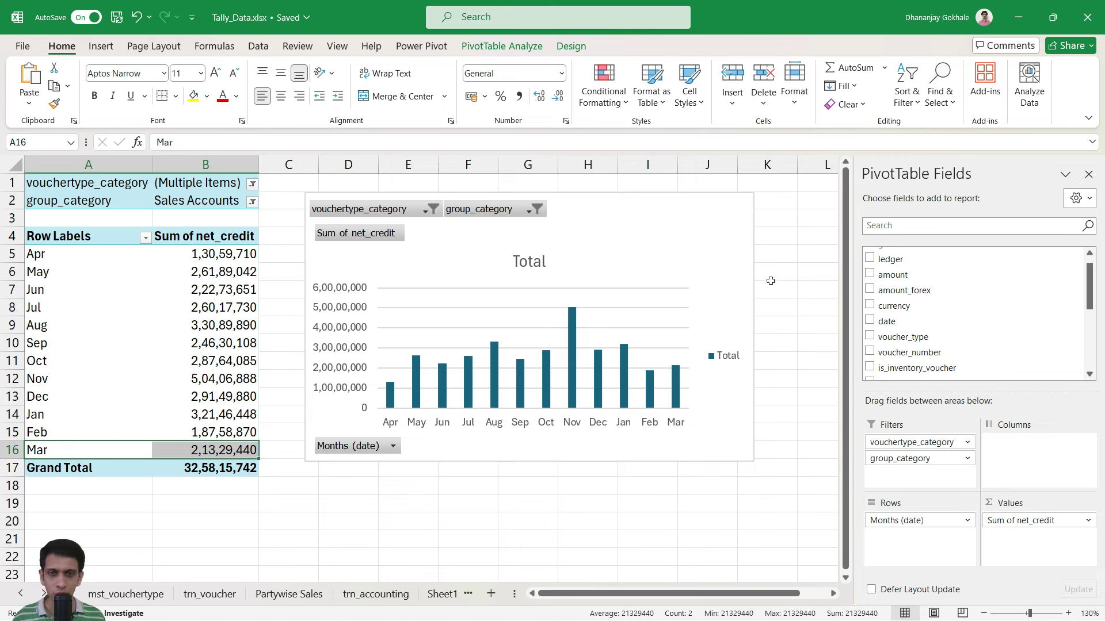
click(791, 266)
click(741, 265)
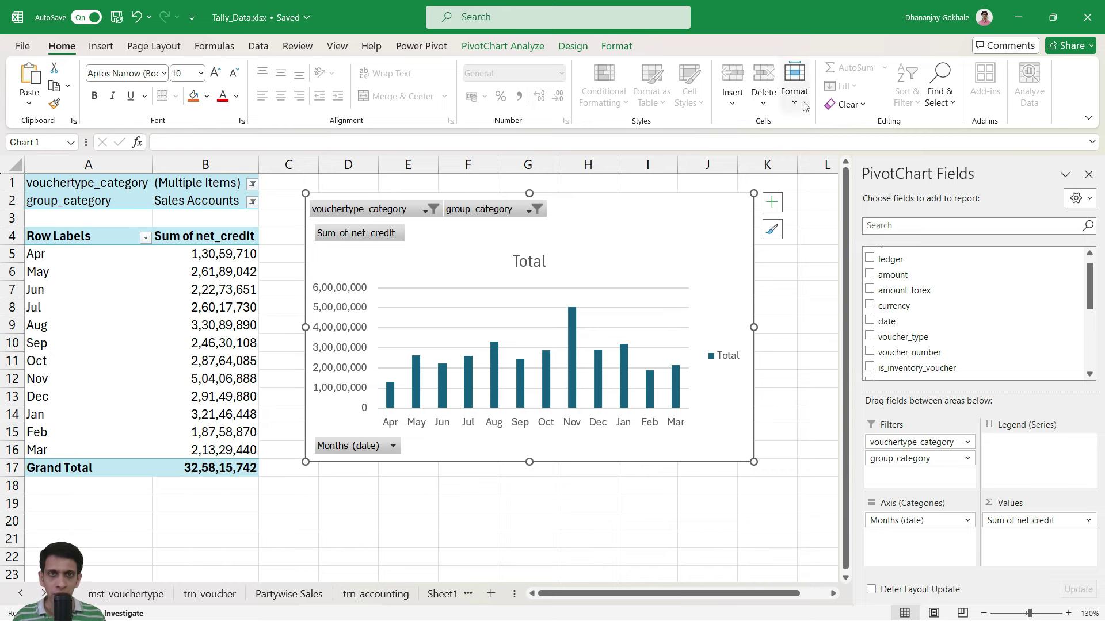
Step: Hide all field buttons on the monthly column chart
click(627, 50)
click(569, 50)
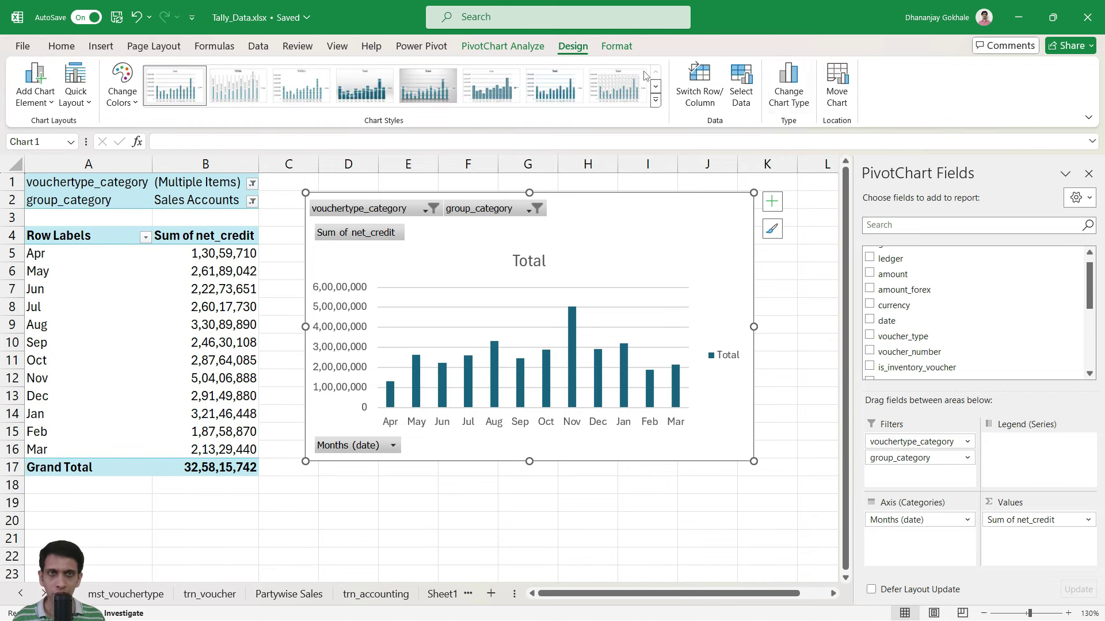
click(503, 46)
click(809, 86)
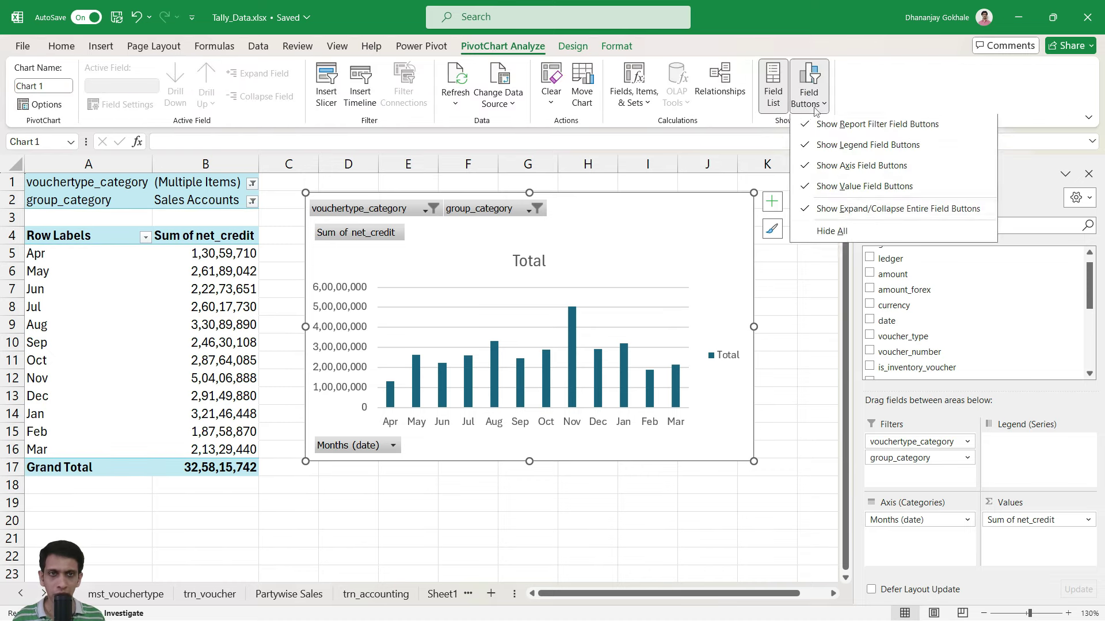
click(828, 232)
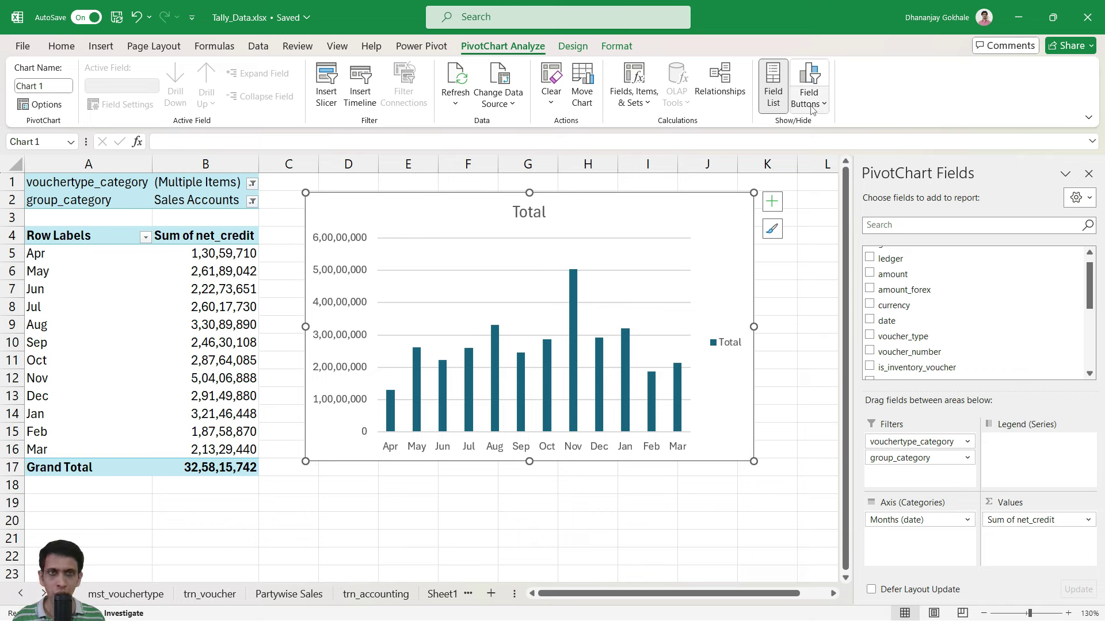
Step: Apply the gradient-bar chart style (Style 7) to the column chart
click(573, 46)
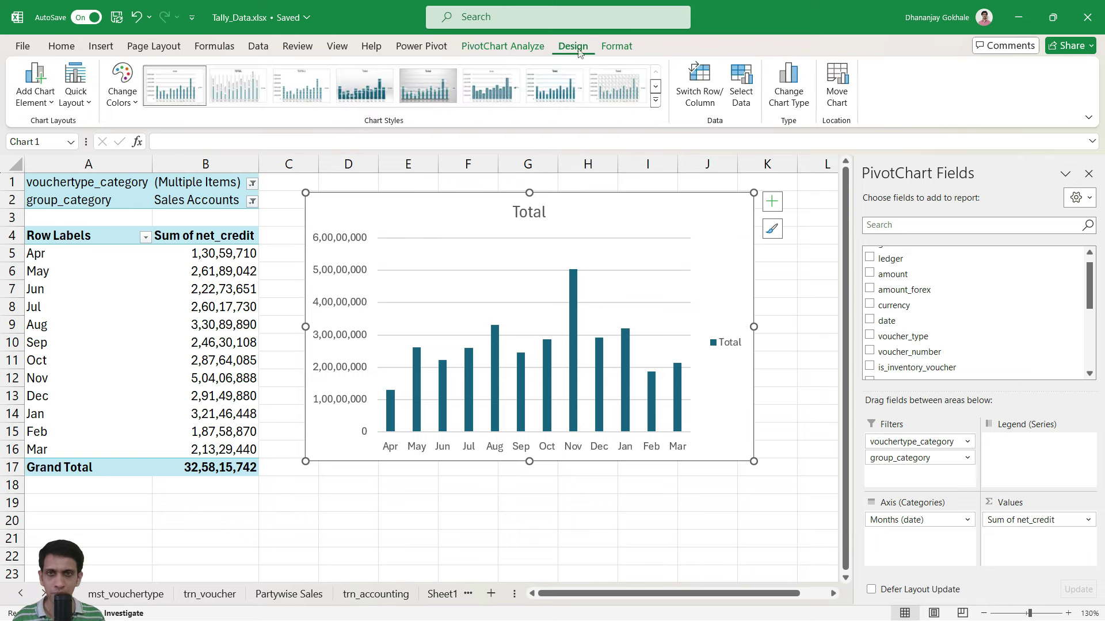
click(554, 97)
click(126, 104)
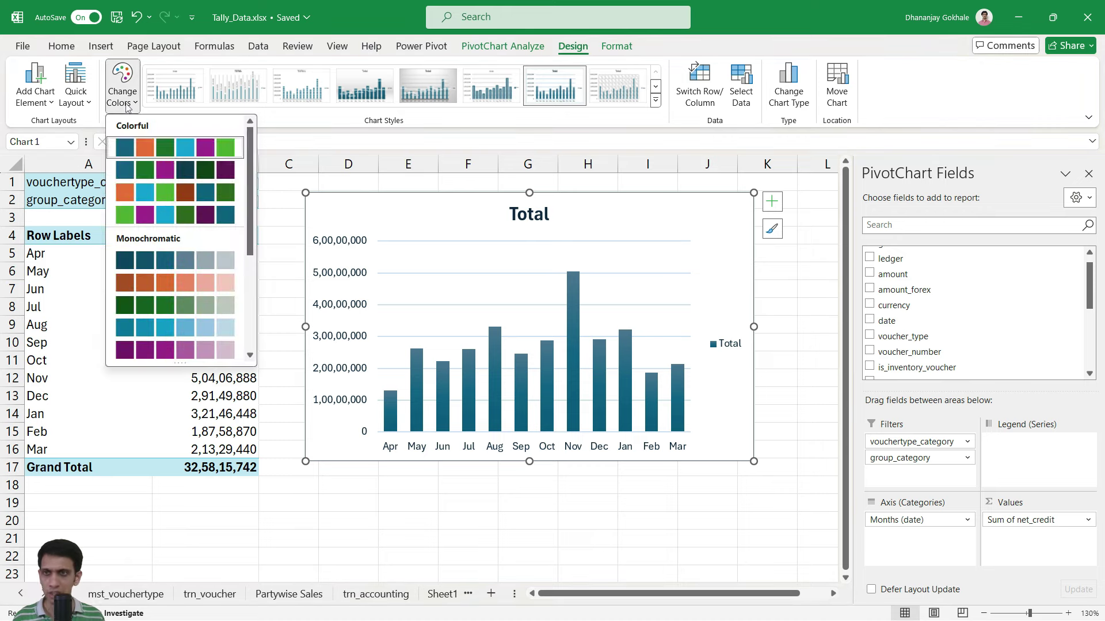
click(128, 104)
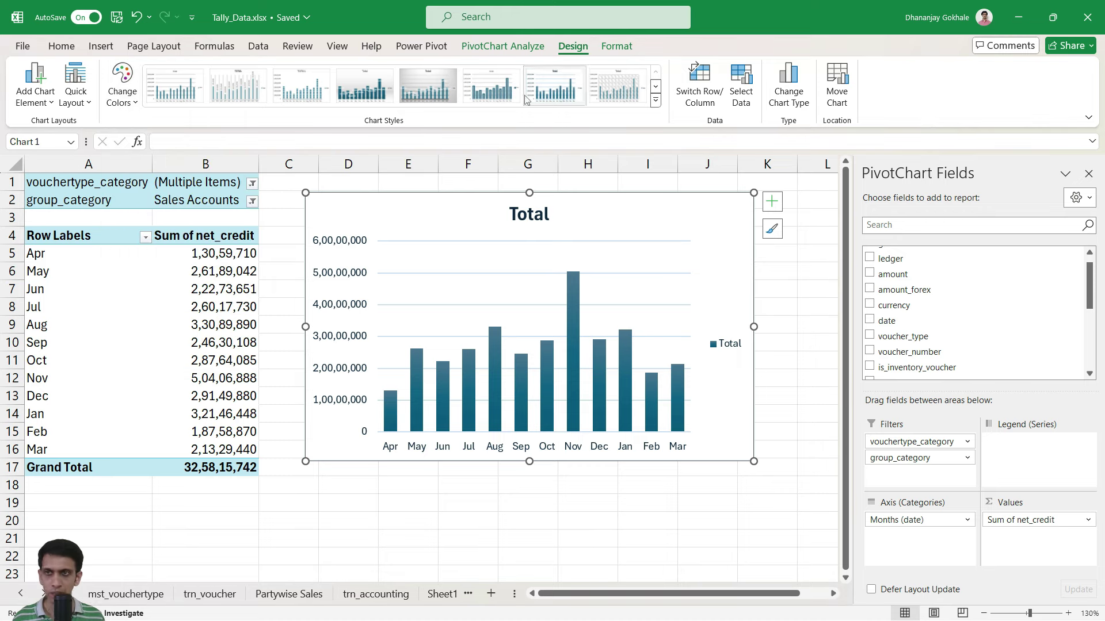
click(655, 101)
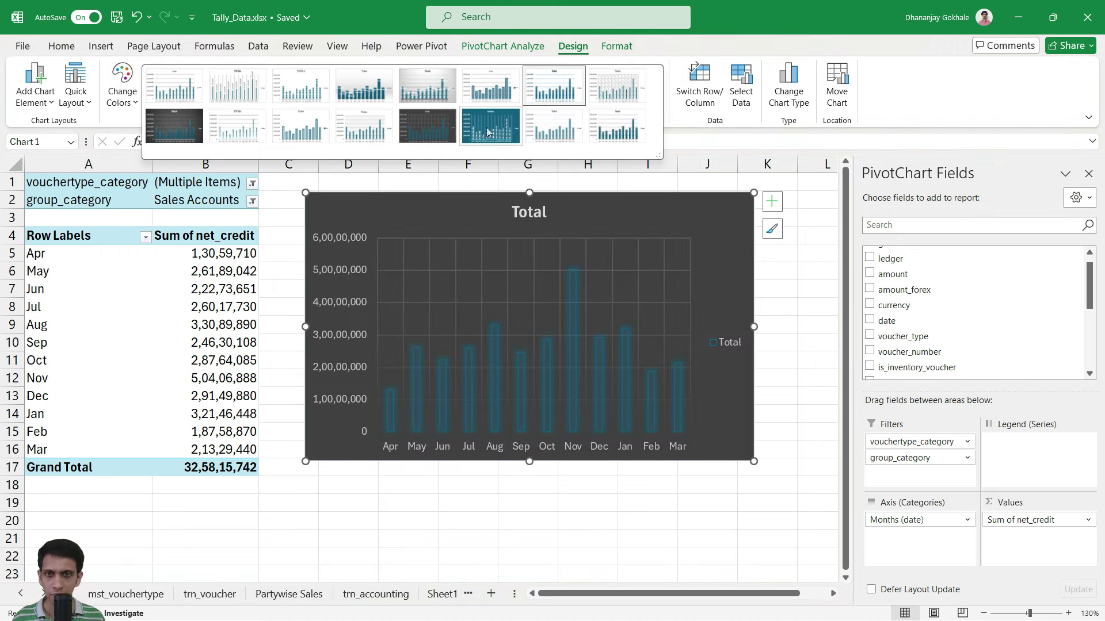
click(546, 98)
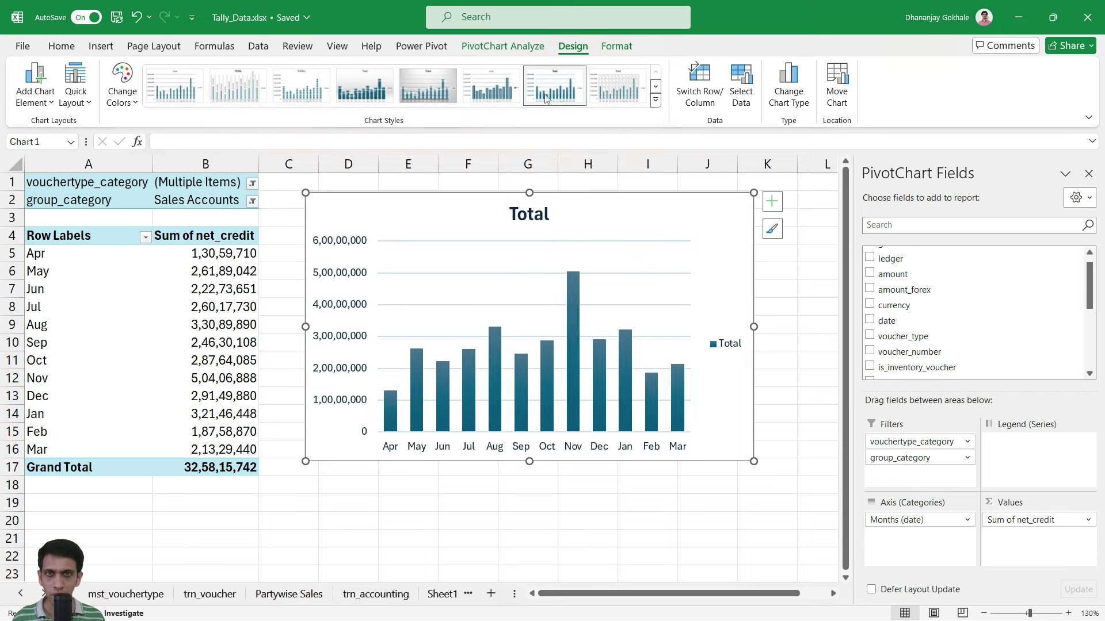
Step: Change the chart title from 'Total' to 'Monthly Sales'
click(528, 218)
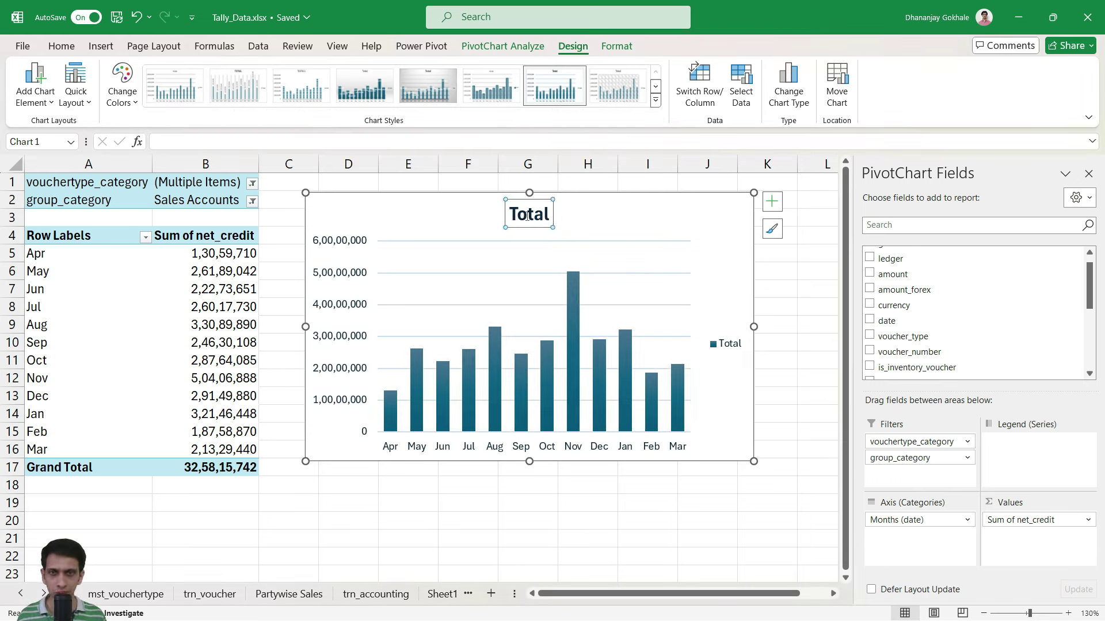
double_click(521, 215)
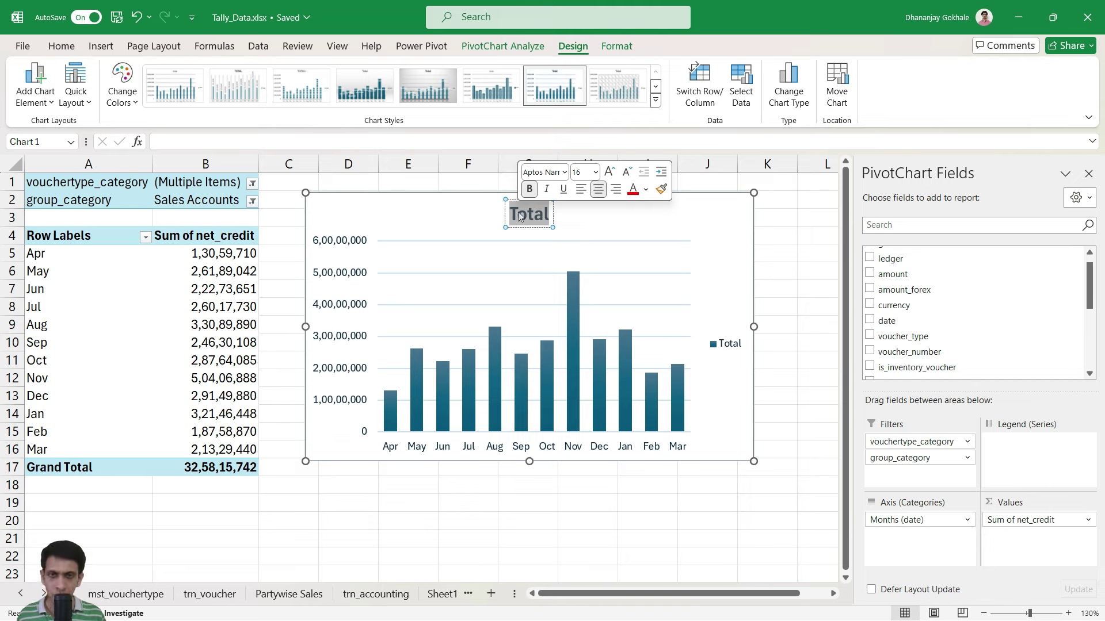
text(Monthly)
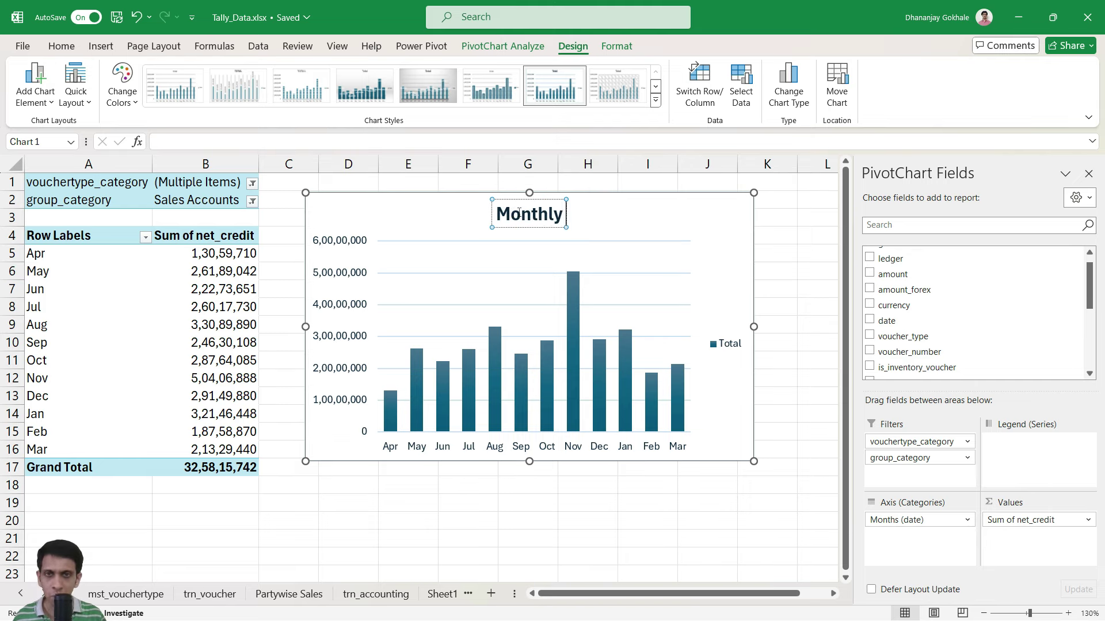
text( Sales)
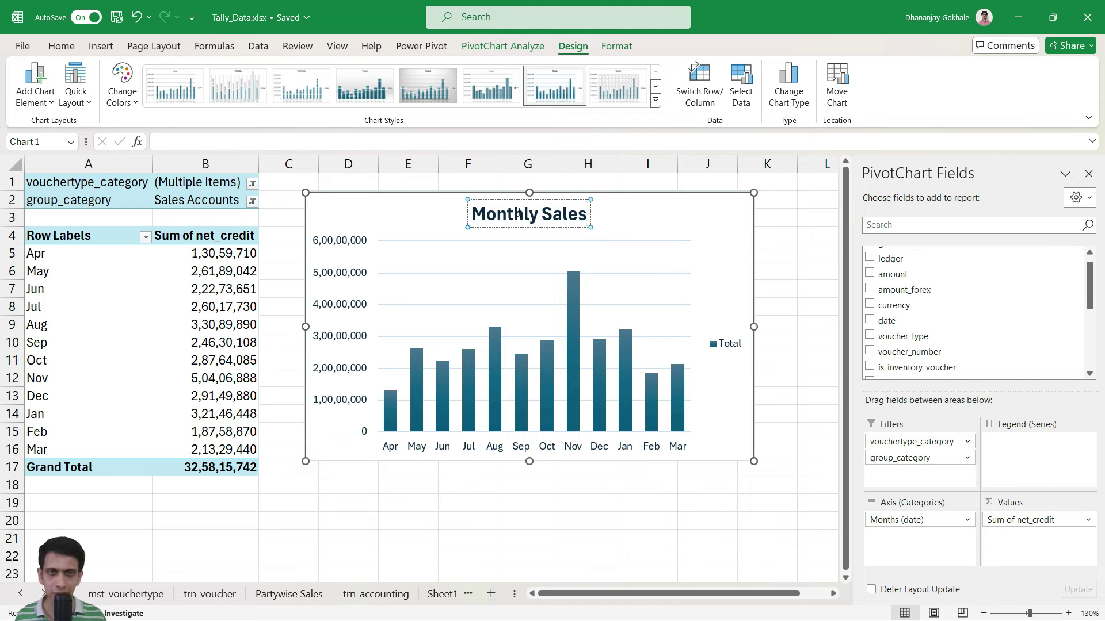
click(789, 248)
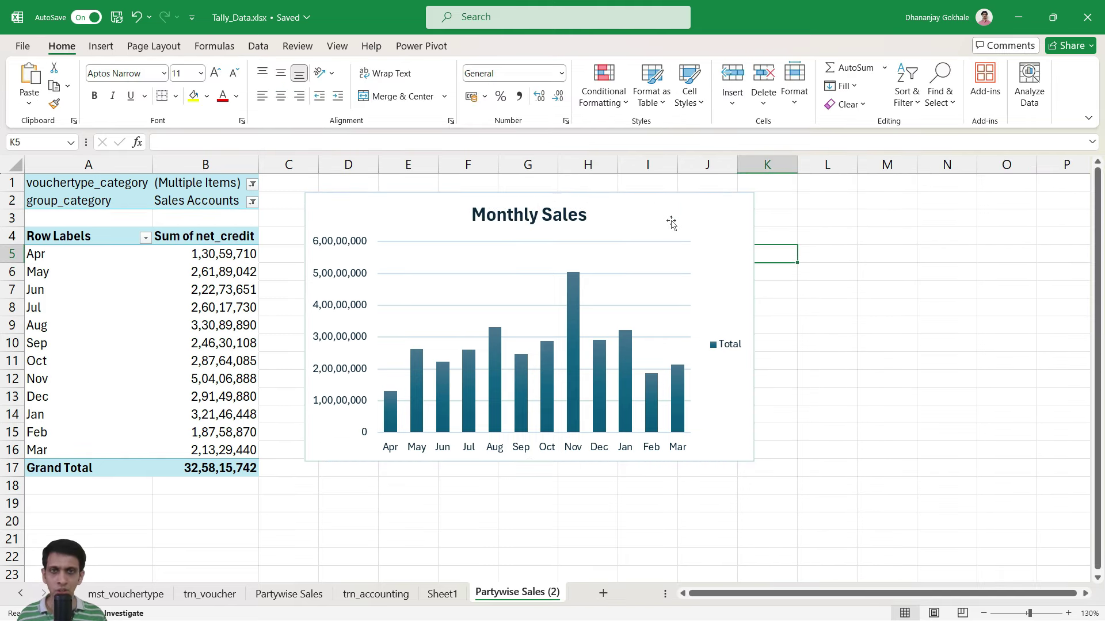
Step: Rename the Partywise Sales (2) sheet to 'Monthly Sales'
double_click(500, 594)
text(Month)
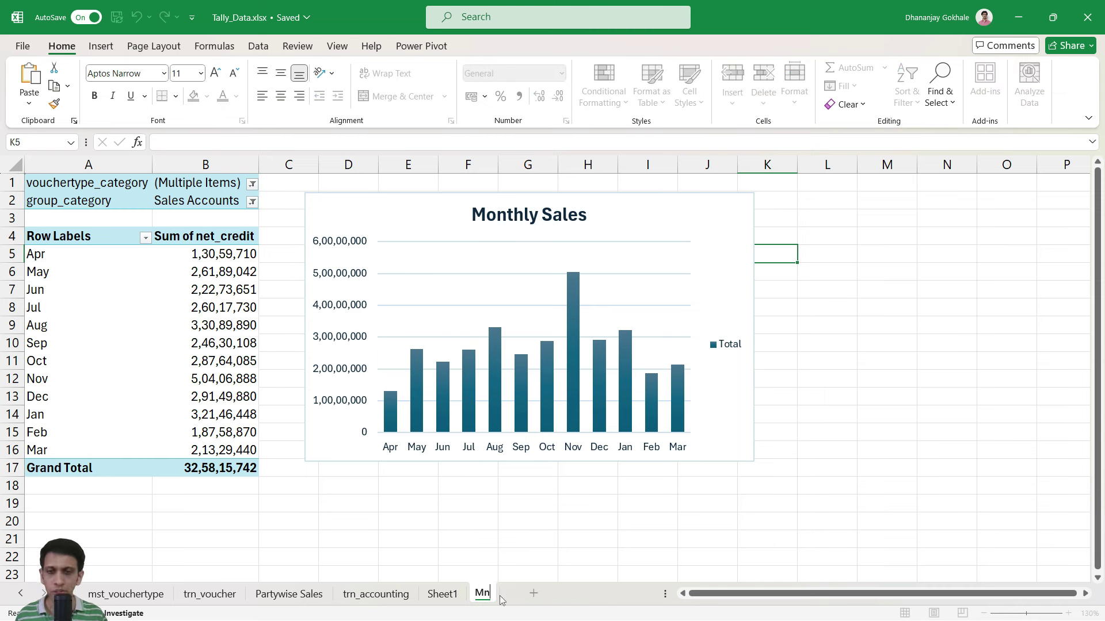
key(BackSpace)
key(BackSpace)
key(BackSpace)
text(nthly Sales)
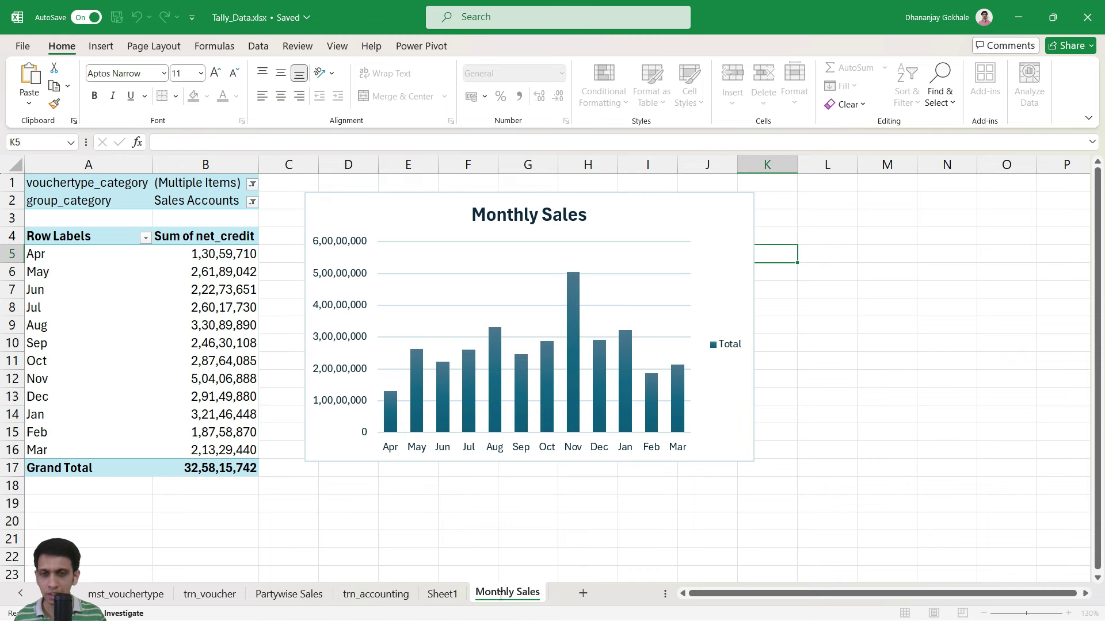
key(Return)
Step: Cut the Monthly Sales column chart and paste it onto the Sales Dashboard sheet
click(667, 210)
right_click(667, 210)
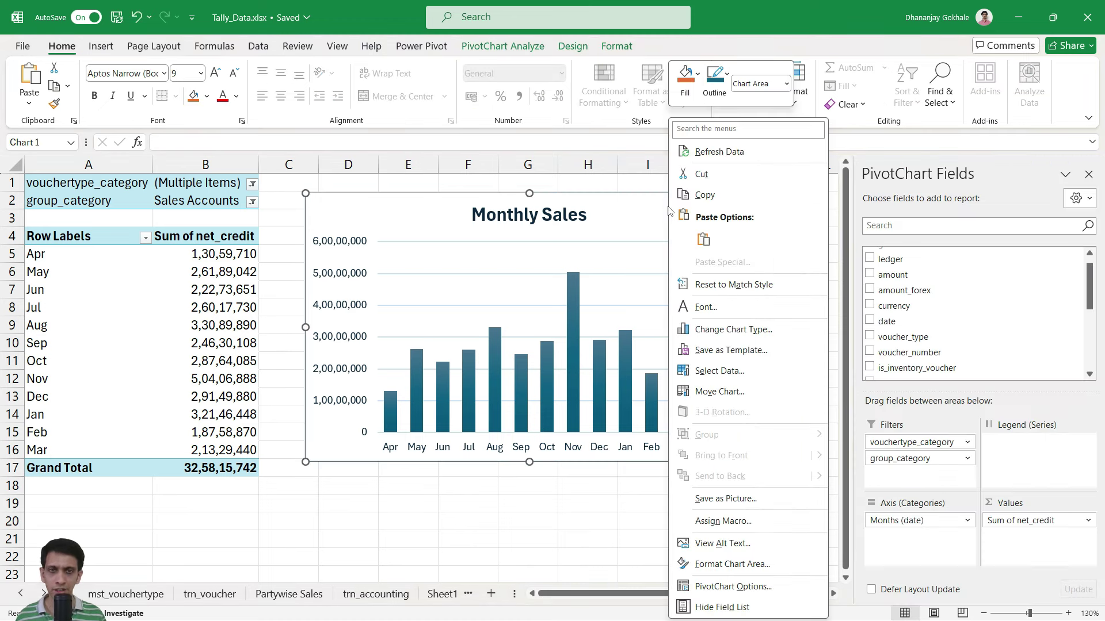
click(701, 174)
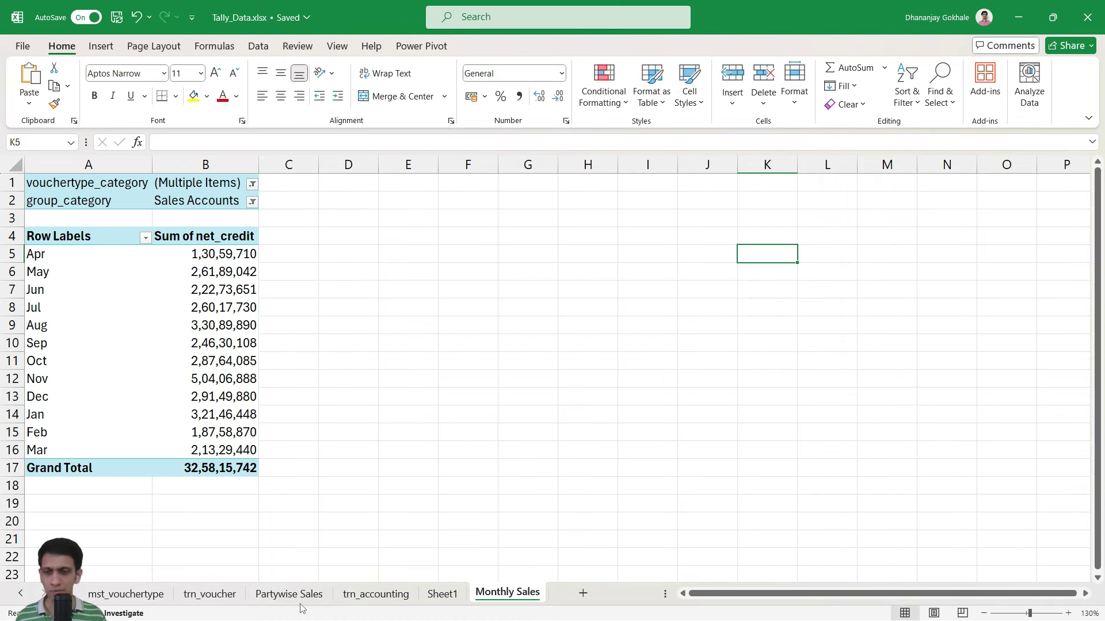
click(21, 593)
click(21, 593)
click(124, 593)
click(650, 310)
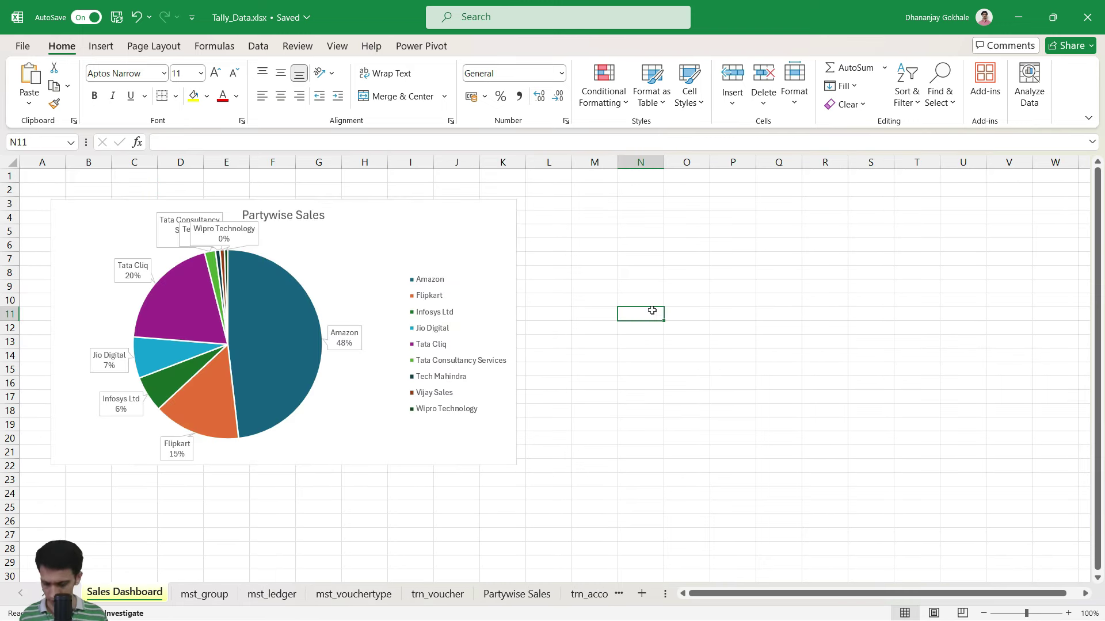
key(ctrl+v)
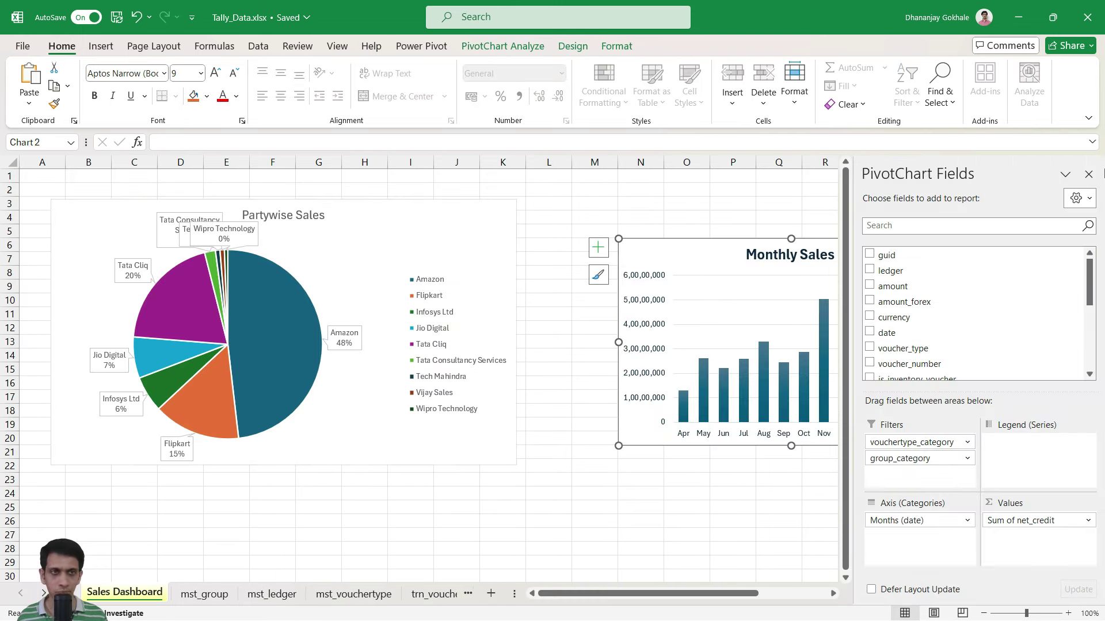
click(1088, 174)
Step: Place the Monthly Sales chart below the pie chart, widened to column K and extended to about row 44
drag(710, 252, 687, 336)
scroll(781, 297, down, 3)
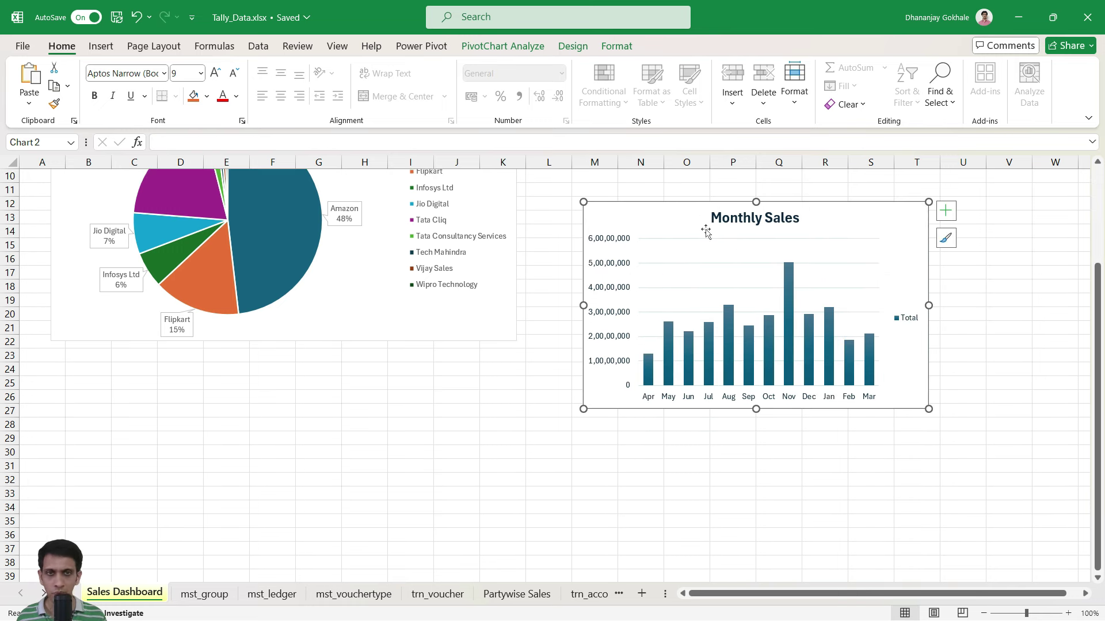
drag(707, 229, 160, 388)
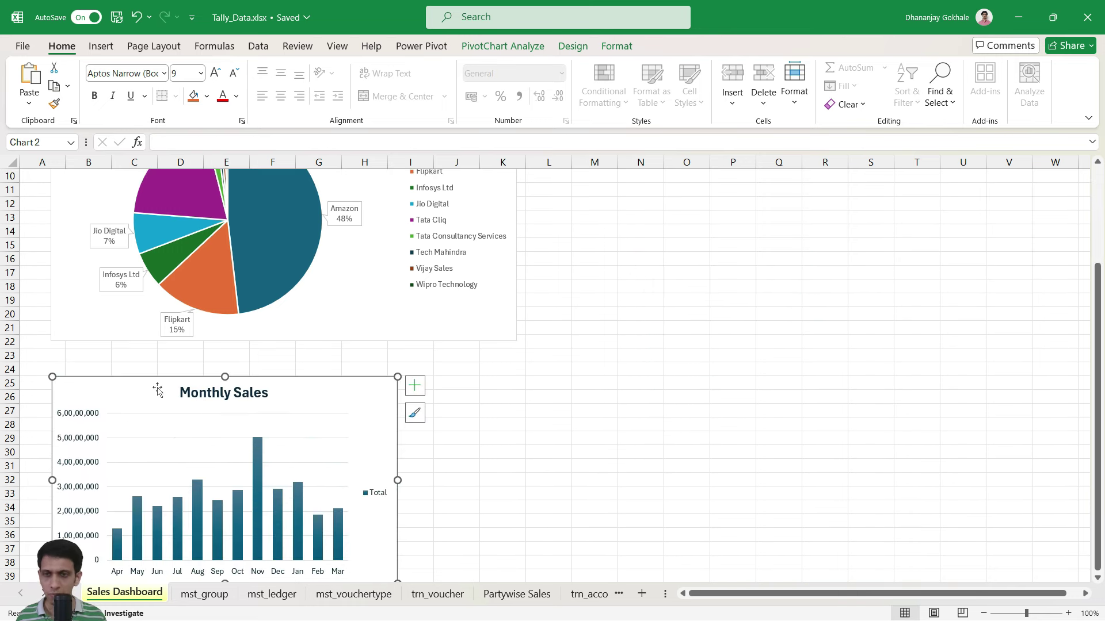
drag(397, 480, 512, 473)
scroll(574, 456, down, 3)
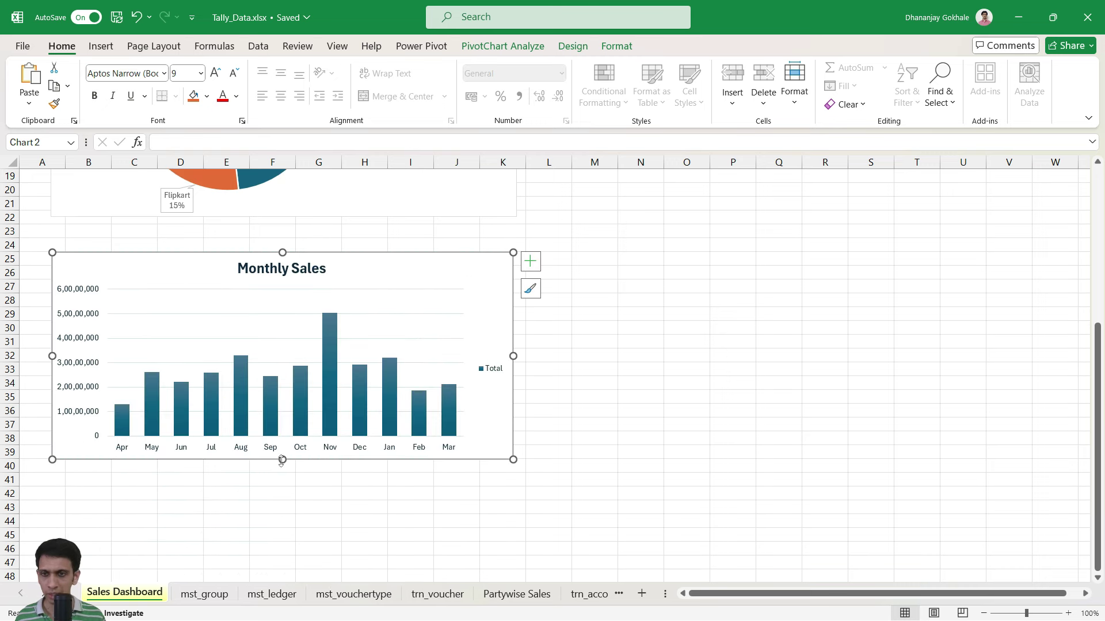
drag(282, 459, 283, 528)
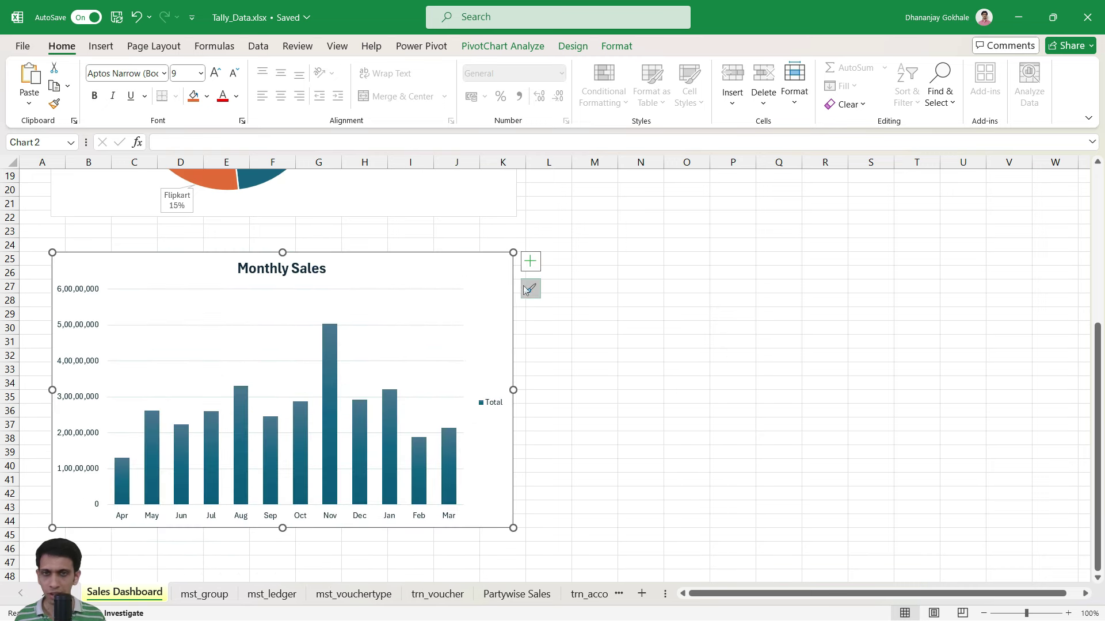
click(530, 262)
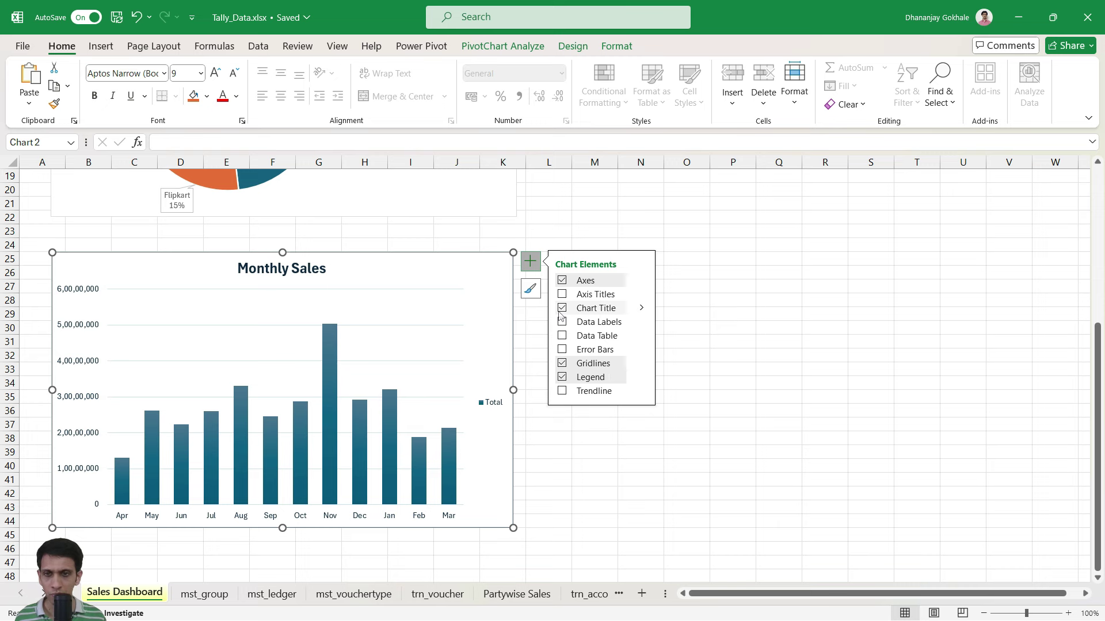
click(628, 551)
click(379, 263)
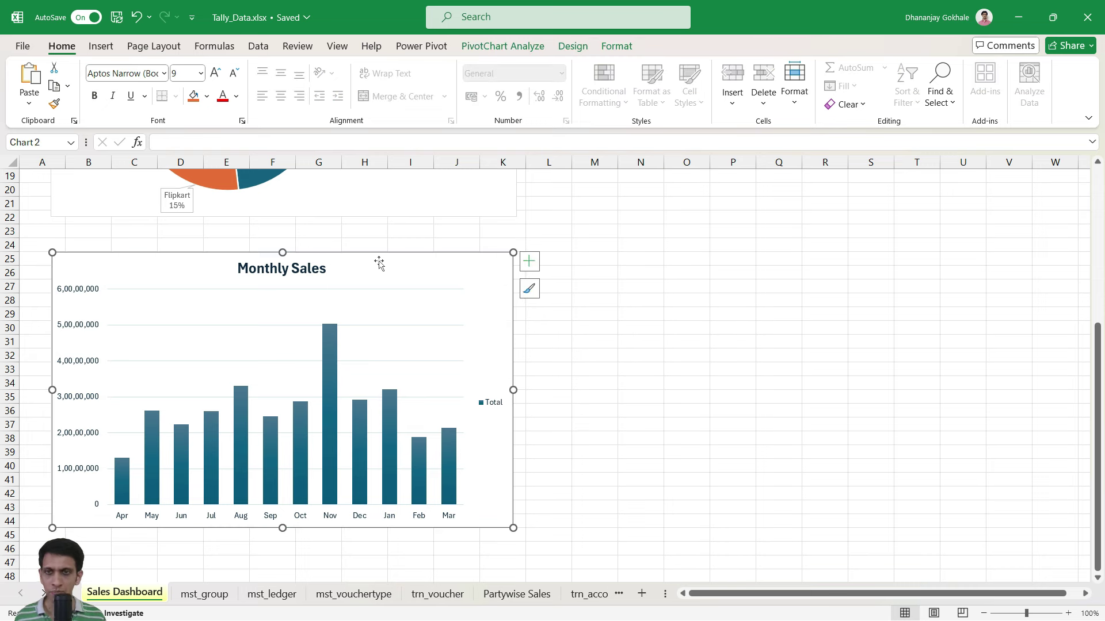
click(552, 259)
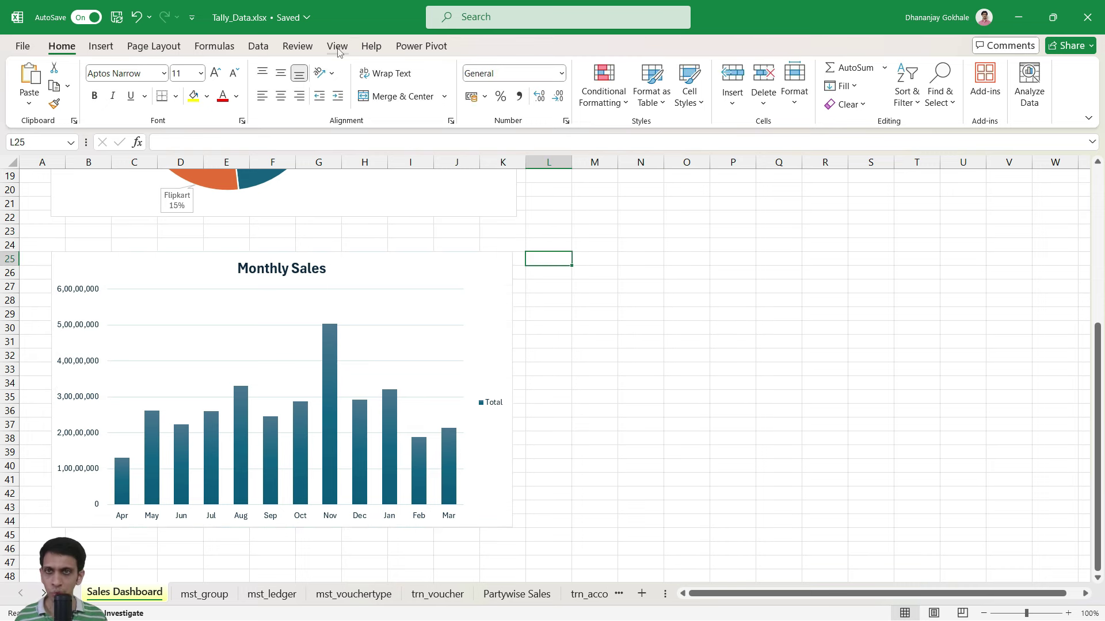
scroll(569, 282, up, 4)
click(587, 242)
scroll(581, 230, down, 2)
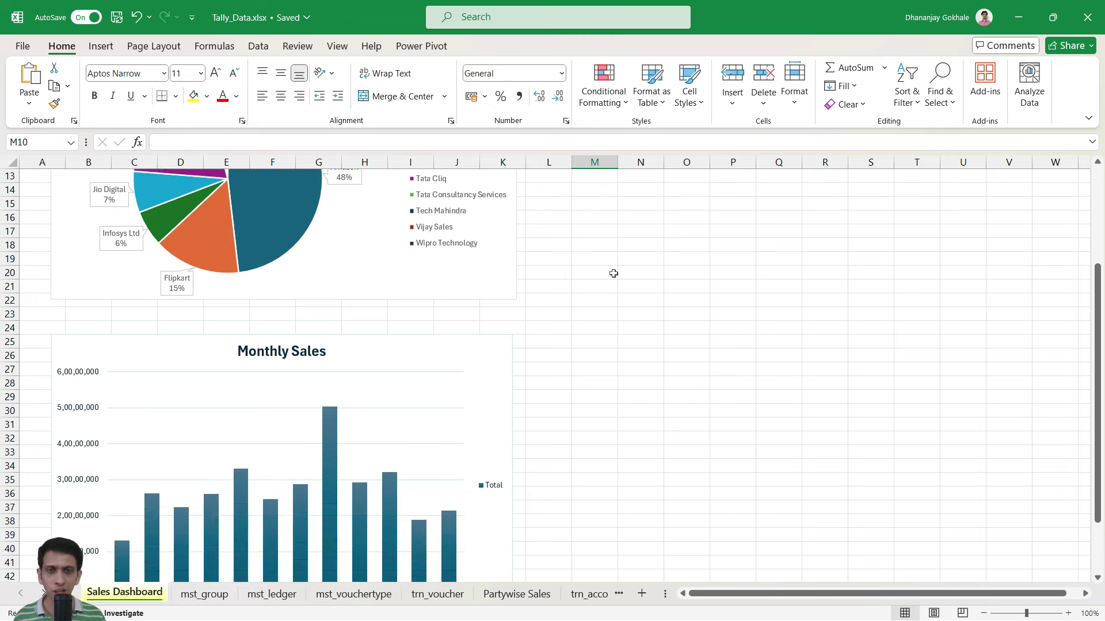
scroll(613, 273, up, 4)
click(648, 207)
click(602, 293)
scroll(602, 293, down, 2)
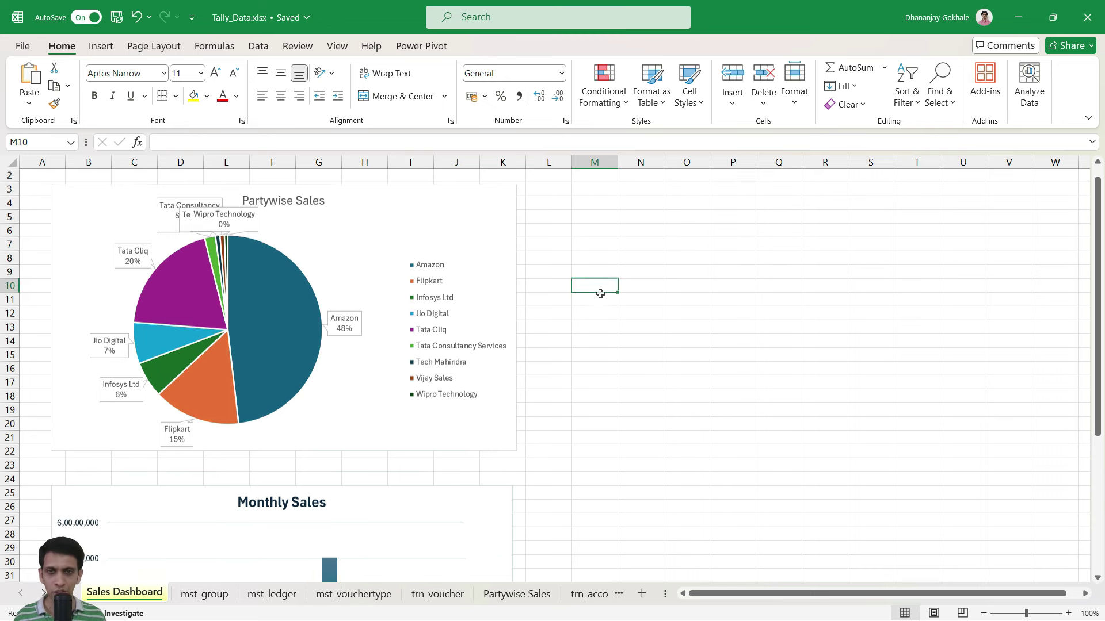
scroll(601, 293, up, 2)
Step: Turn off the worksheet gridlines on the Sales Dashboard sheet
click(337, 50)
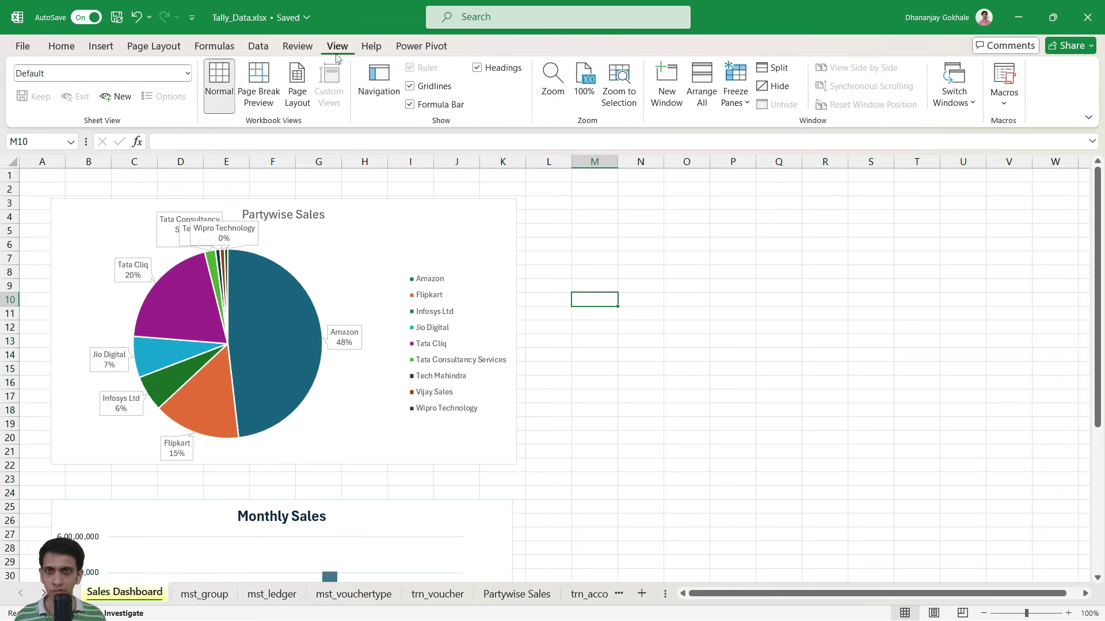
click(410, 86)
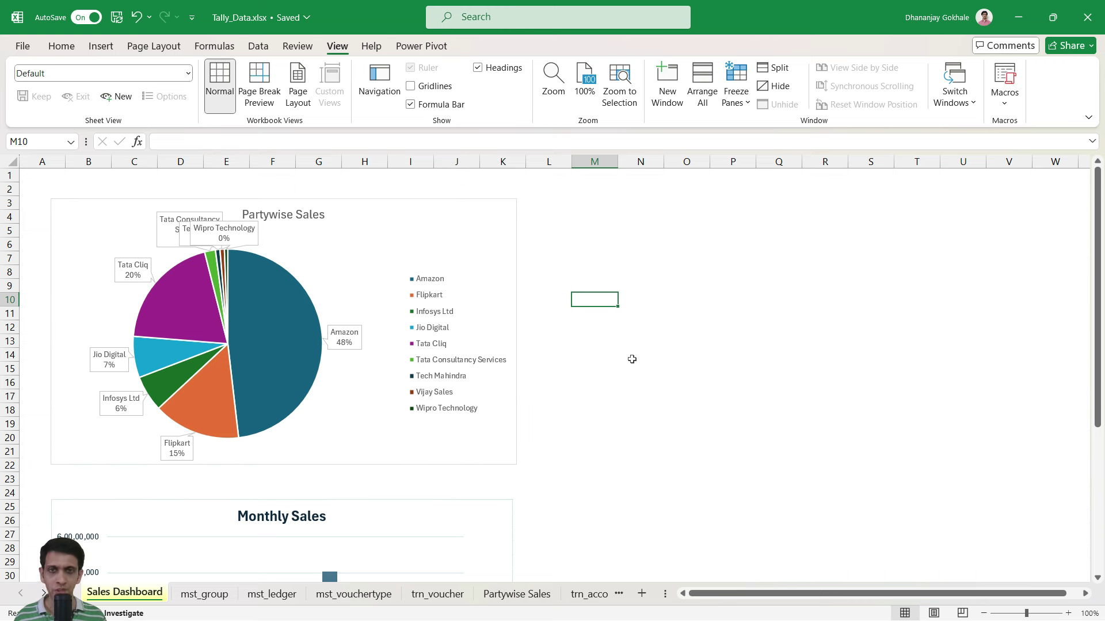
click(381, 445)
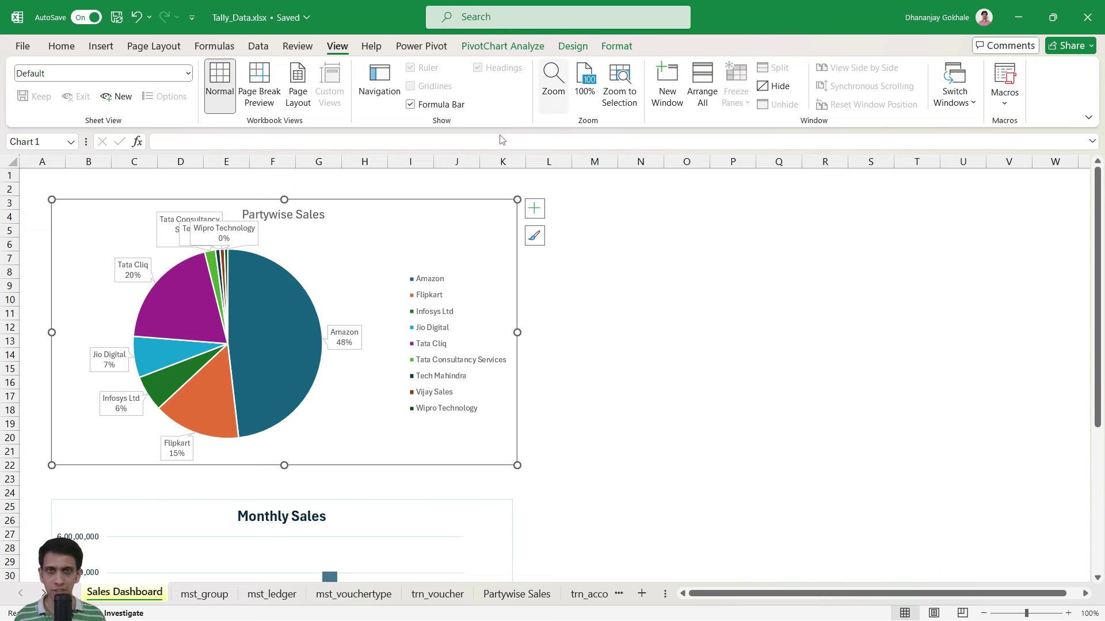
Step: Browse the pie chart's Chart Styles without applying one, then deselect the chart
click(572, 47)
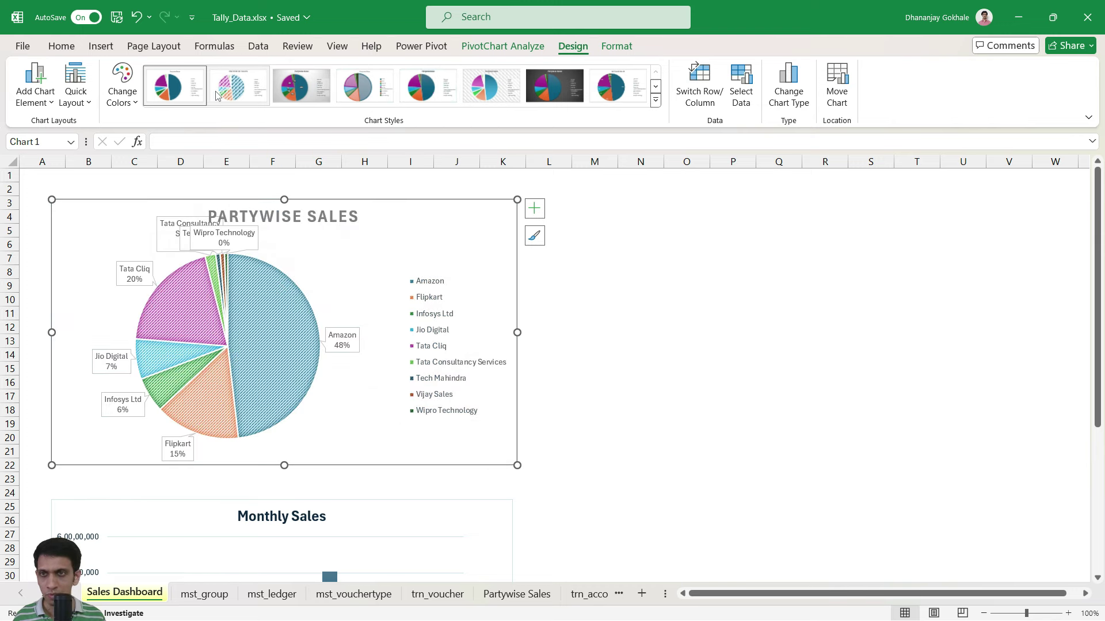
click(655, 289)
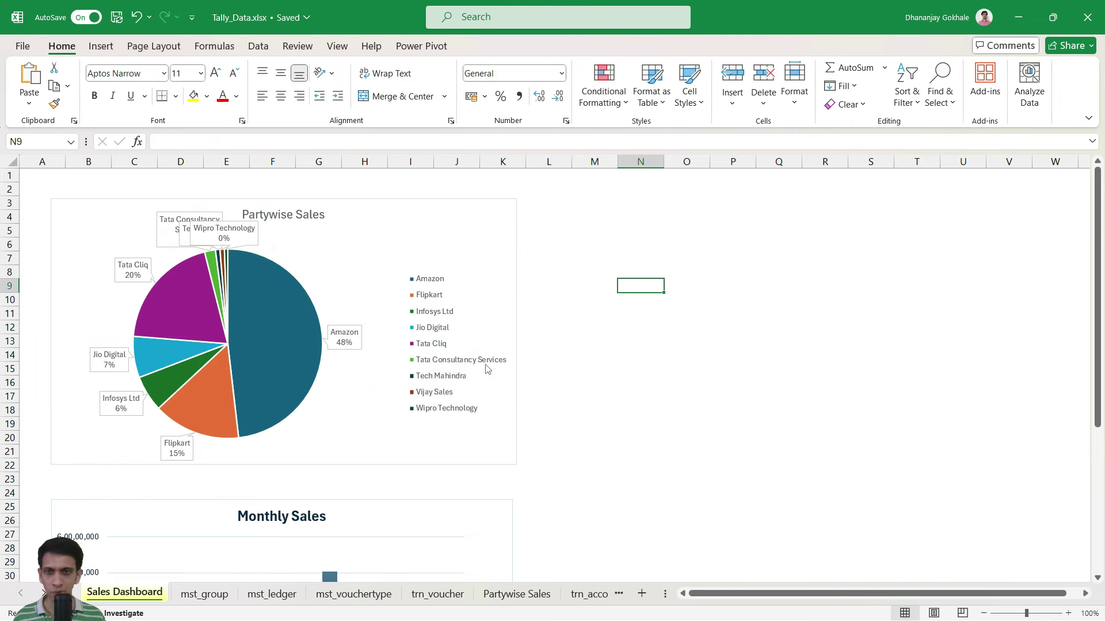
click(581, 437)
scroll(645, 369, down, 5)
scroll(646, 368, up, 5)
click(506, 357)
click(684, 341)
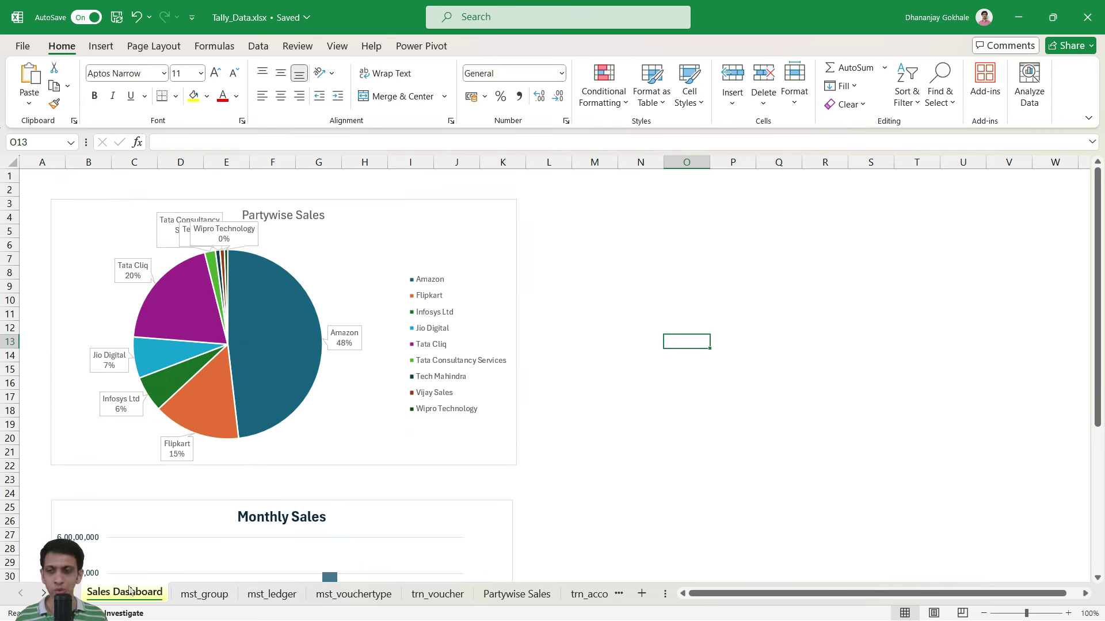
scroll(599, 353, down, 1)
scroll(601, 354, up, 1)
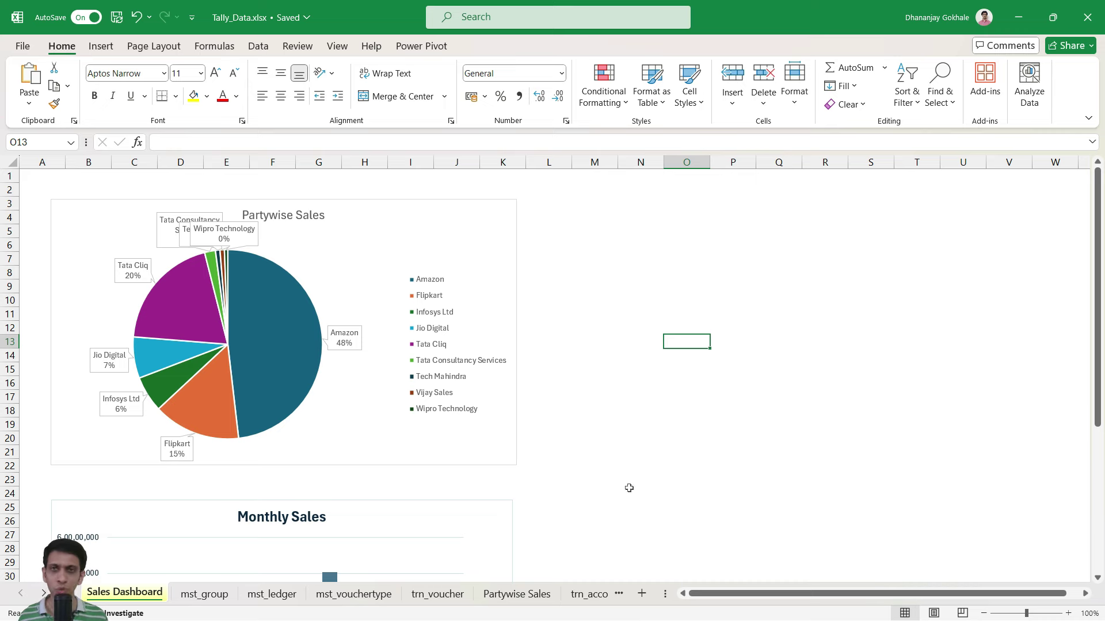
Step: In TallyPrime, close the Sales Accounts group summary and Profit & Loss, then return to Excel
key(alt+Tab)
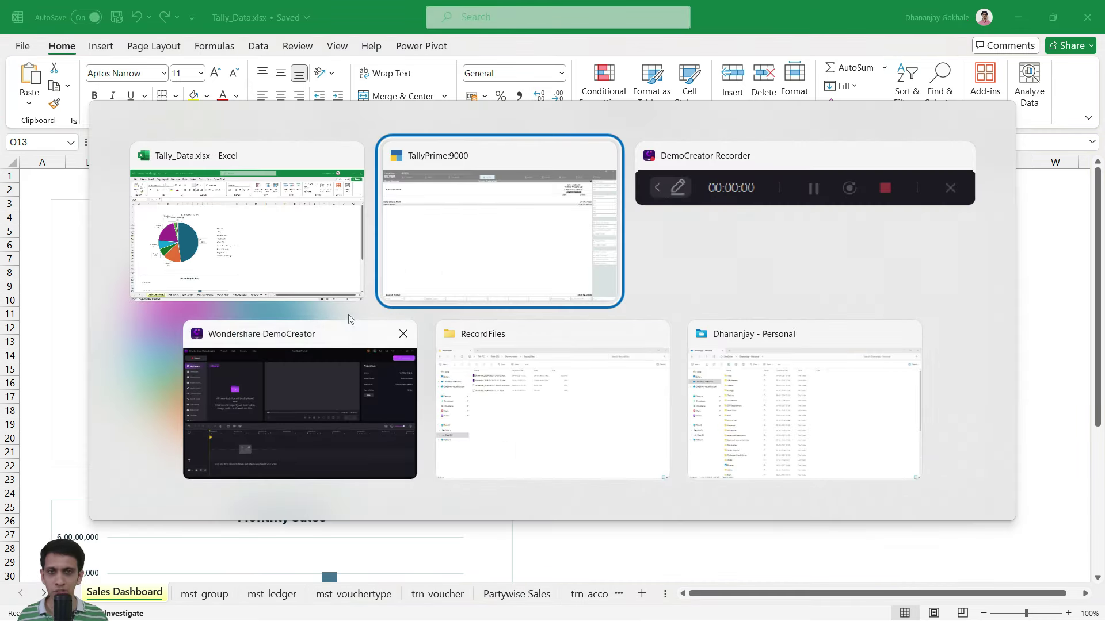
key(Escape)
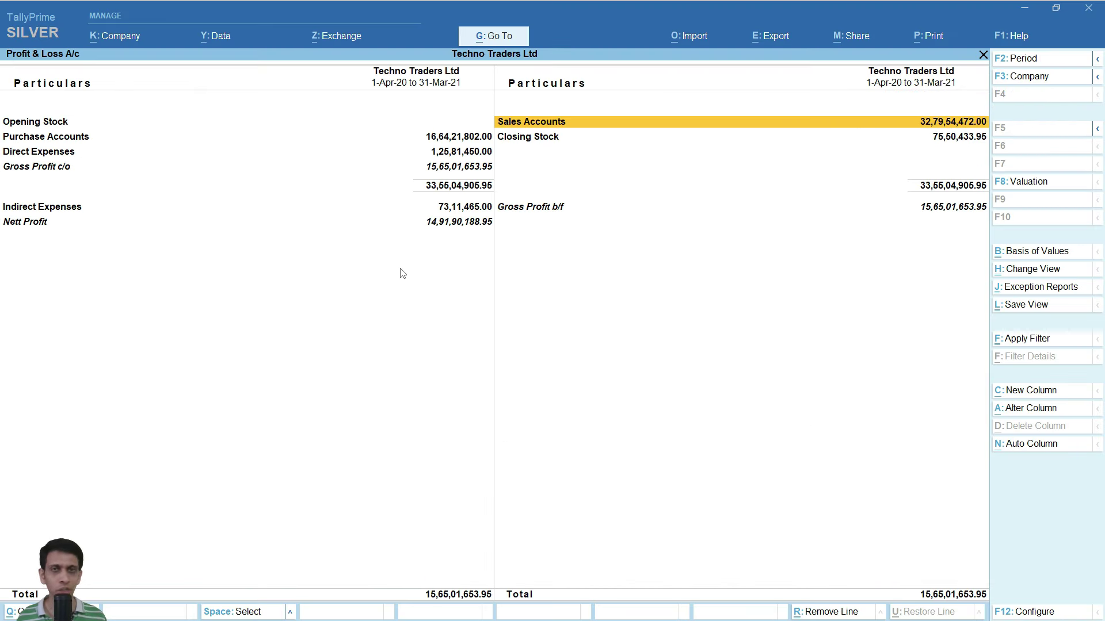
key(Escape)
key(Escape)
key(Escape)
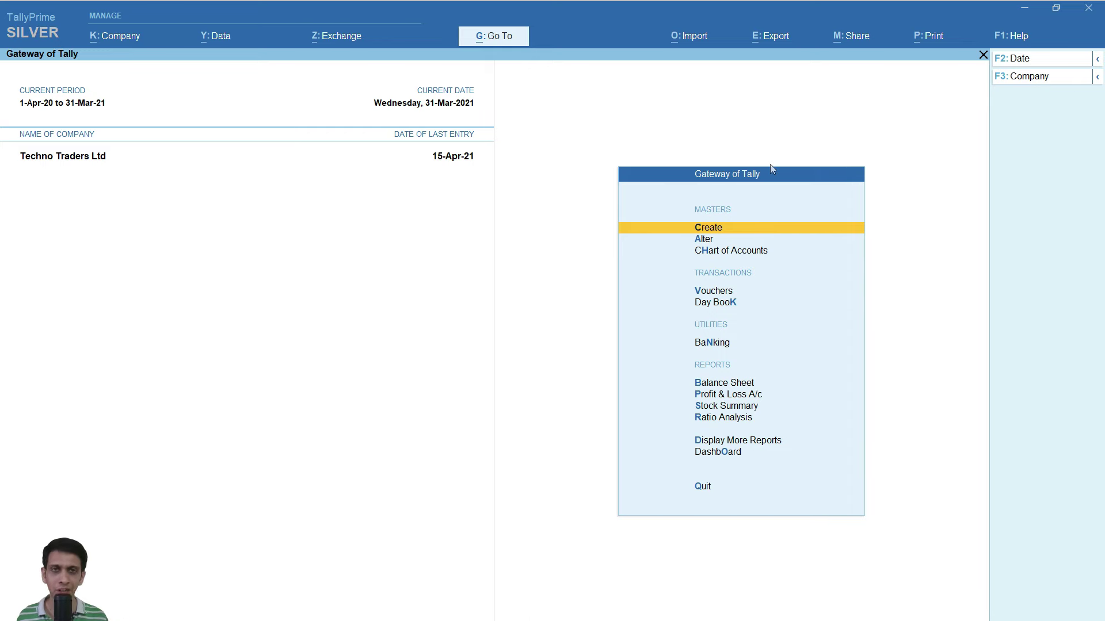
key(alt+Tab)
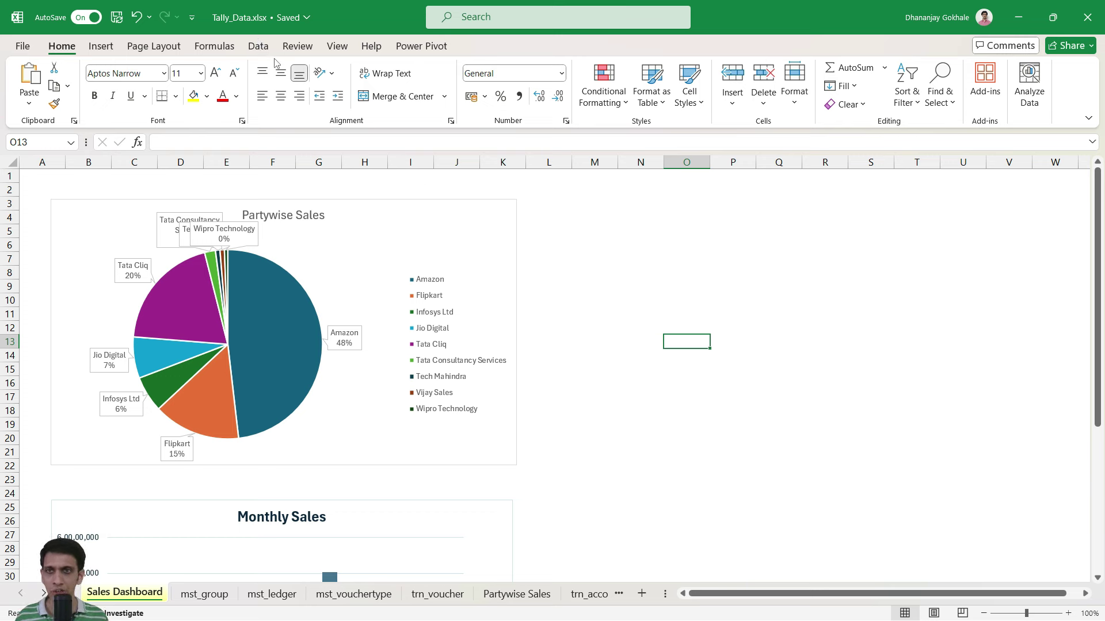
Step: Run Refresh All on the workbook, check the mst_group and other data sheets, then return to Sales Dashboard
click(259, 50)
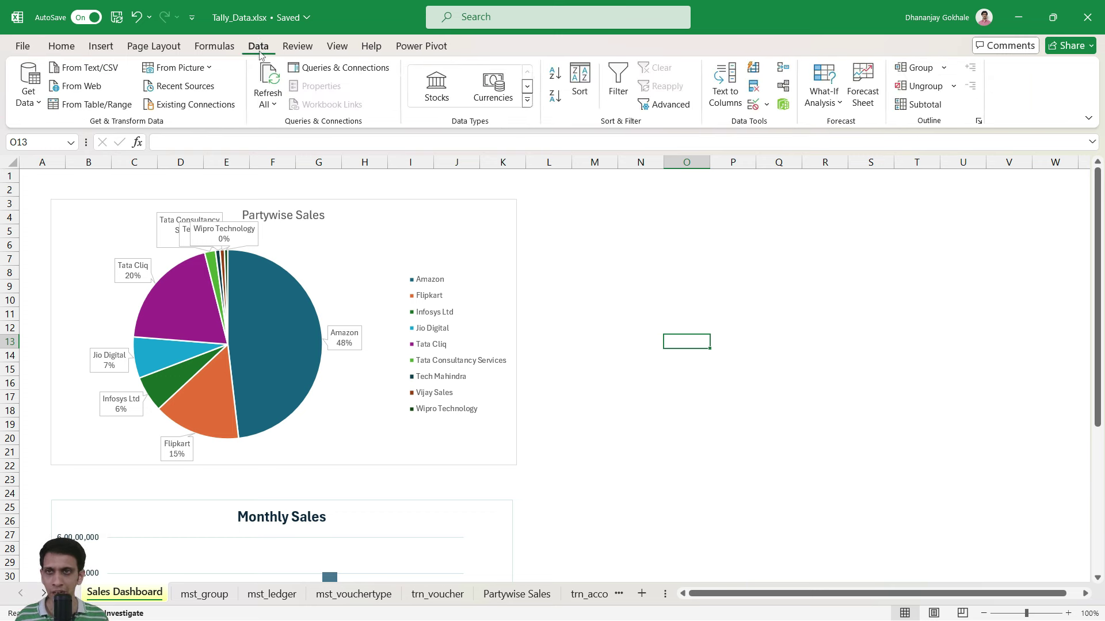
click(268, 104)
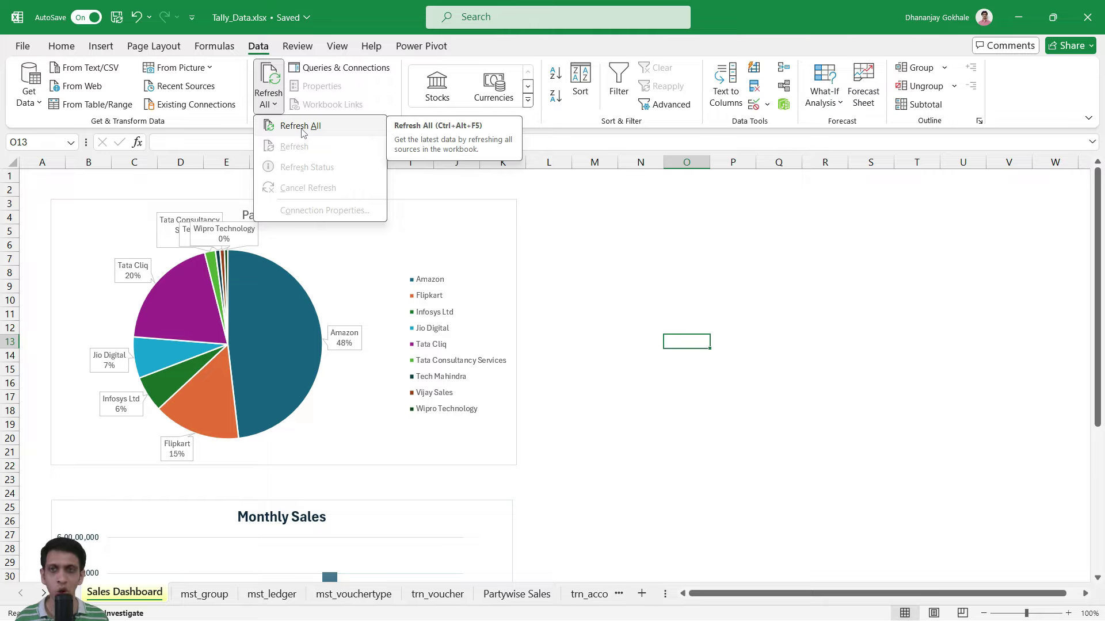
click(301, 127)
click(219, 595)
click(271, 595)
click(354, 595)
click(124, 594)
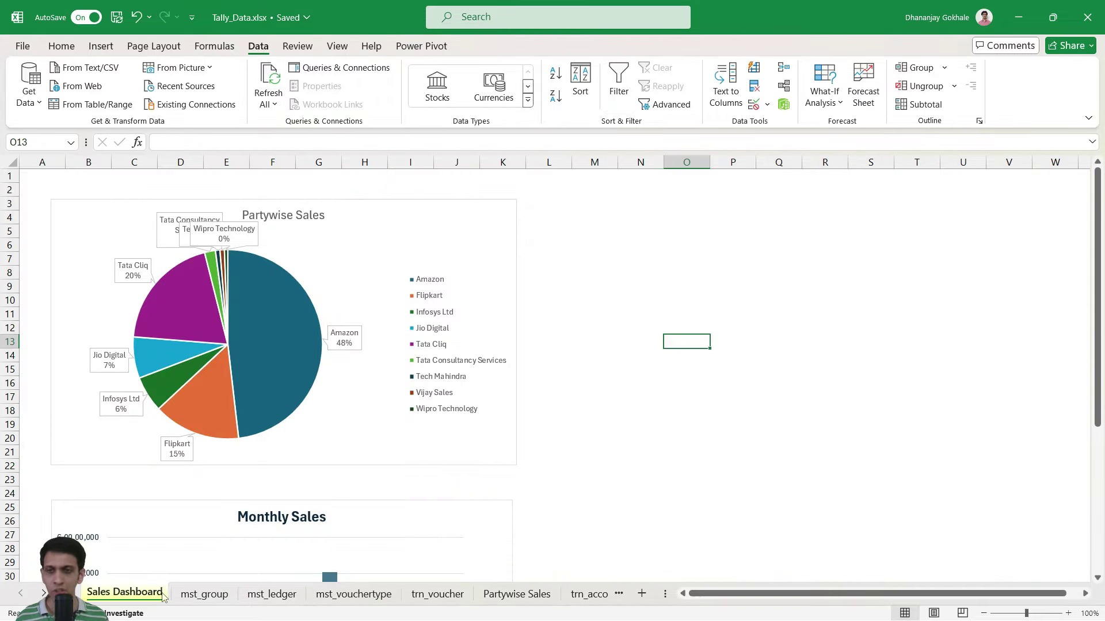